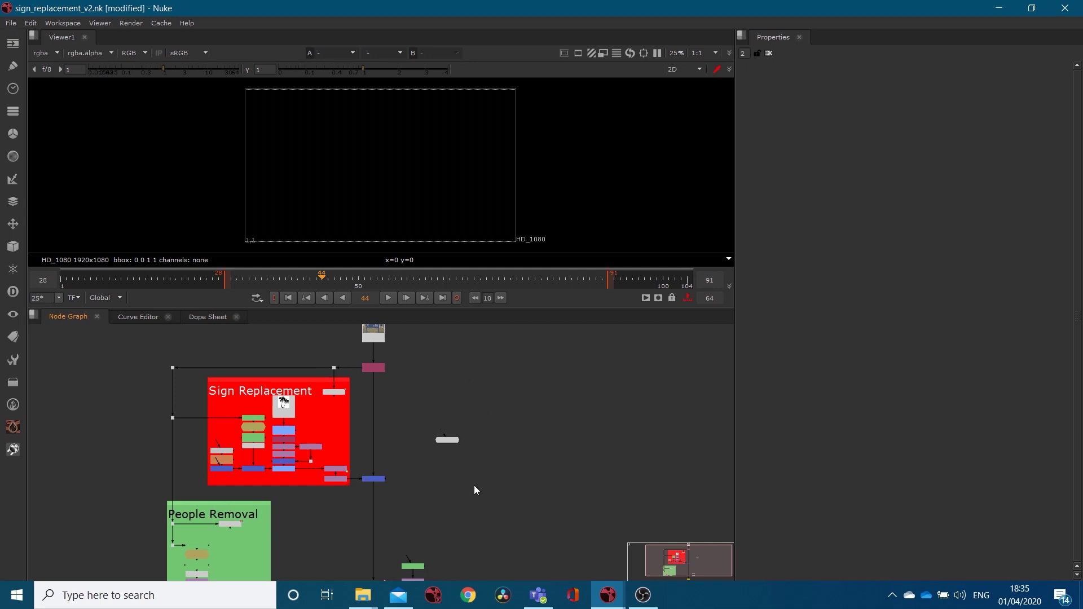
Nudge the yellow Write node slightly up below the People Removal nodes.
{"action": "middle_click_drag", "start_coordinate": [463, 521], "coordinate": [476, 468]}
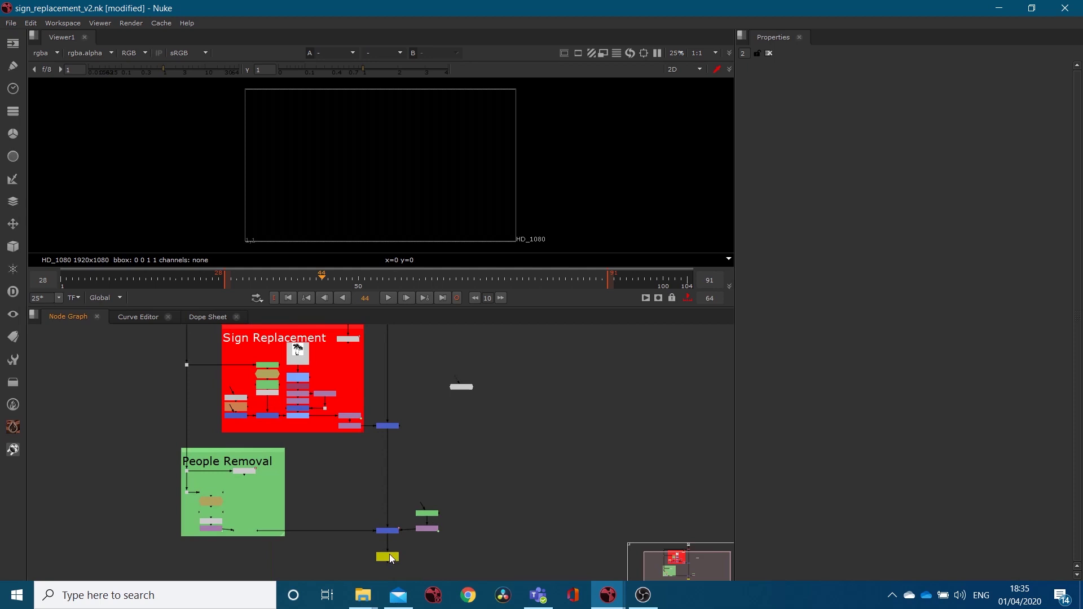
{"action": "left_click_drag", "start_coordinate": [389, 554], "coordinate": [391, 548]}
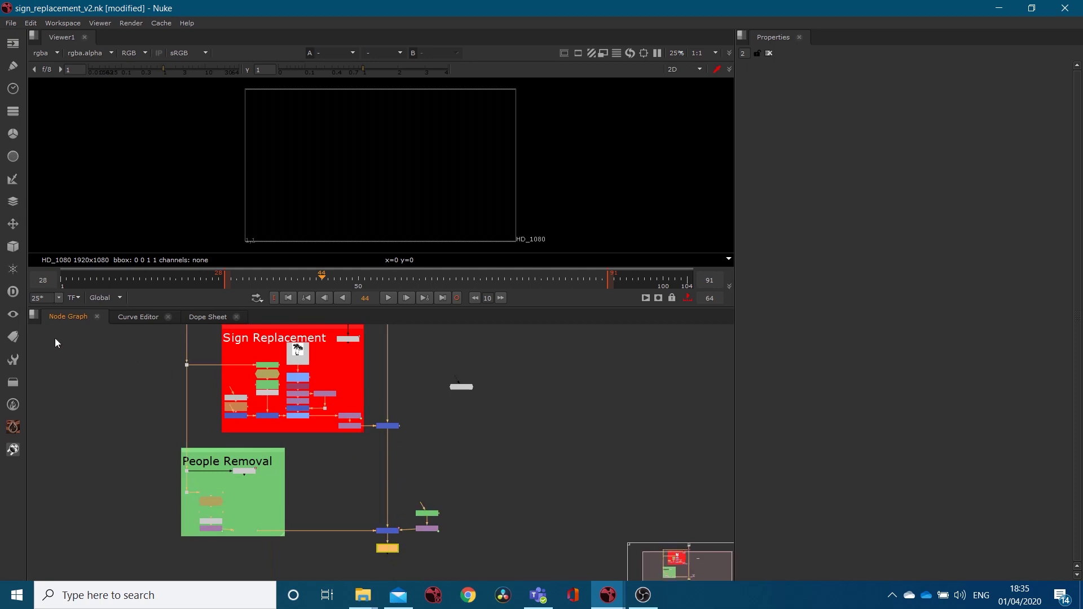
{"action": "middle_click_drag", "start_coordinate": [123, 373], "coordinate": [156, 446]}
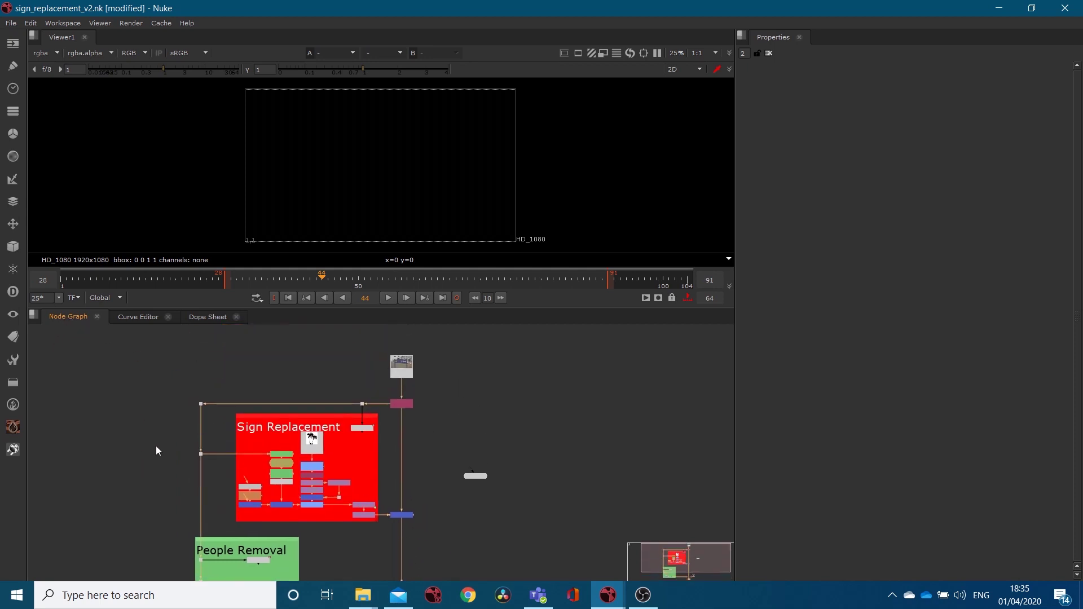
{"action": "scroll", "coordinate": [411, 428], "scroll_direction": "up", "scroll_amount": 4}
Move Viewer1 up beside the main pipeline, next to the Sign Replacement backdrop.
{"action": "middle_click_drag", "start_coordinate": [313, 492], "coordinate": [374, 476]}
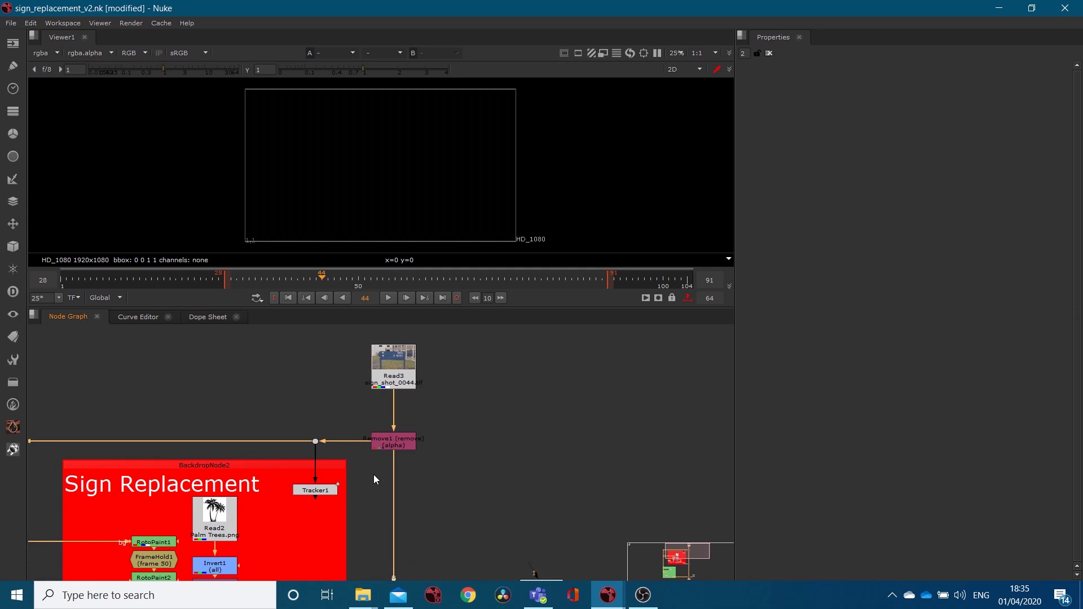
{"action": "middle_click_drag", "start_coordinate": [552, 492], "coordinate": [470, 461]}
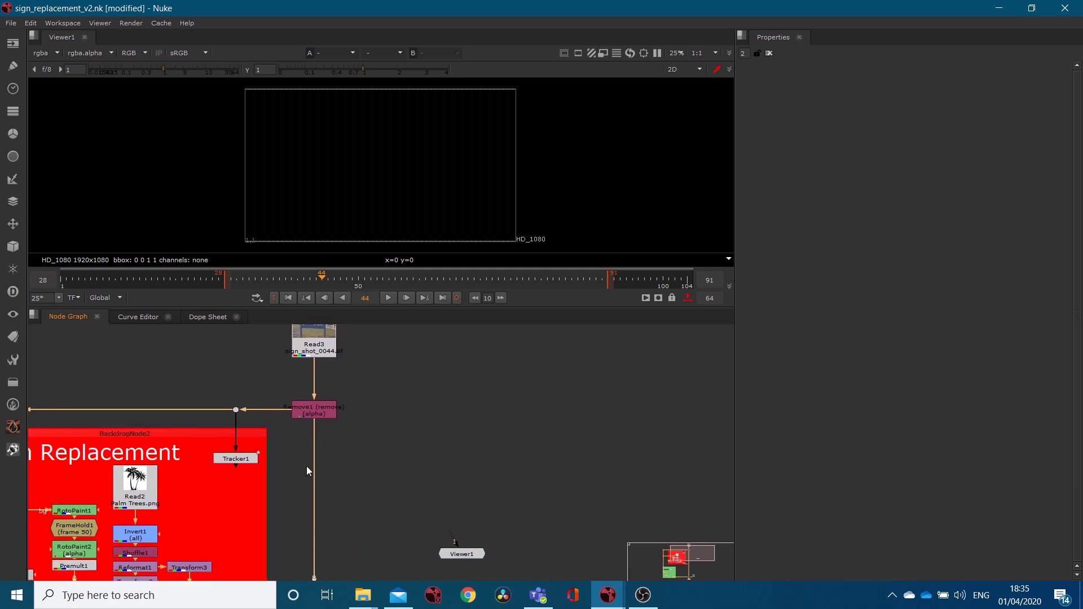
{"action": "scroll", "coordinate": [306, 466], "scroll_direction": "down", "scroll_amount": 2}
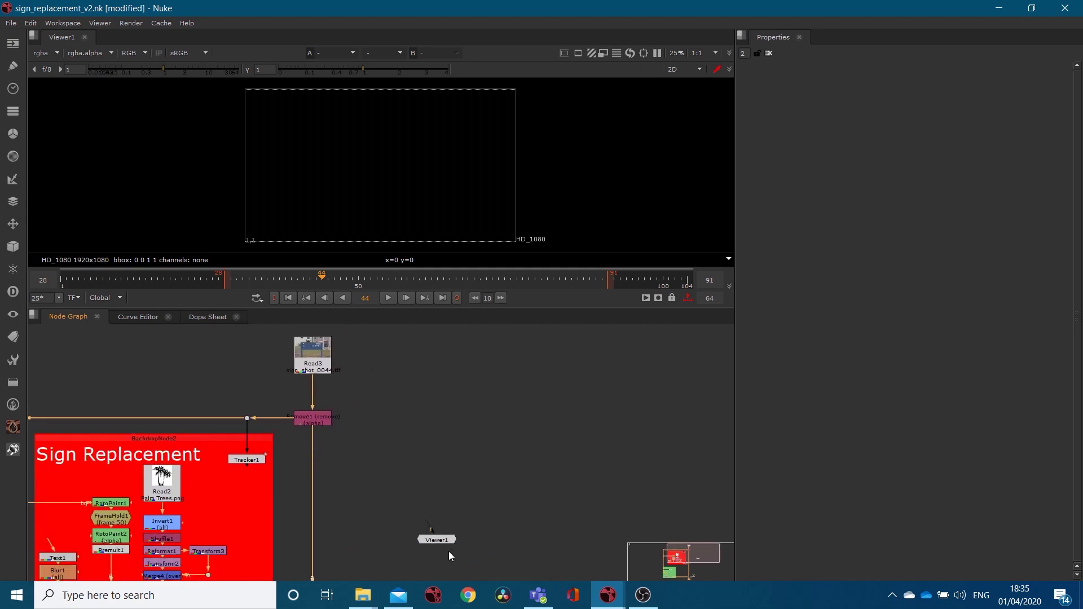
{"action": "middle_click_drag", "start_coordinate": [448, 550], "coordinate": [489, 485]}
{"action": "scroll", "coordinate": [486, 483], "scroll_direction": "down", "scroll_amount": 2}
{"action": "left_click", "coordinate": [485, 485]}
{"action": "left_click_drag", "start_coordinate": [481, 508], "coordinate": [483, 531]}
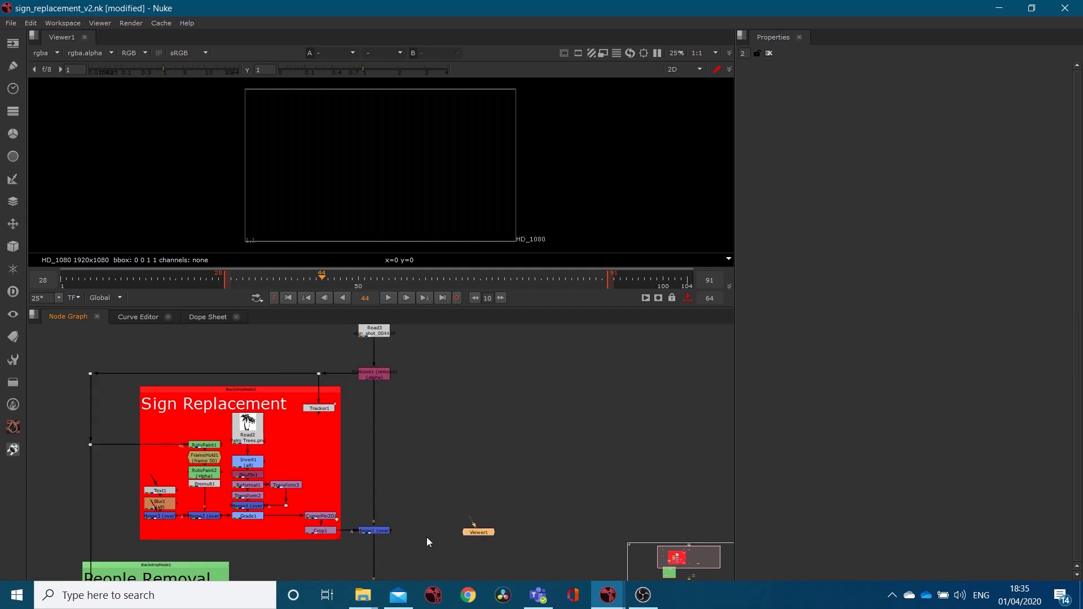
{"action": "middle_click_drag", "start_coordinate": [427, 537], "coordinate": [434, 449]}
{"action": "middle_click_drag", "start_coordinate": [312, 412], "coordinate": [355, 478]}
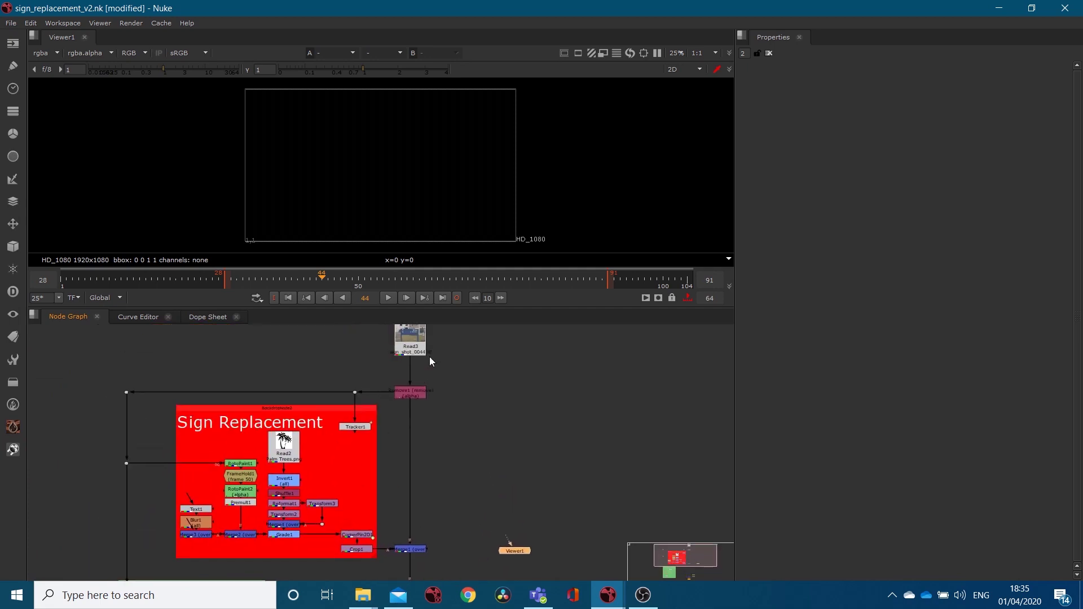
{"action": "left_click_drag", "start_coordinate": [519, 538], "coordinate": [512, 493]}
{"action": "scroll", "coordinate": [507, 505], "scroll_direction": "up", "scroll_amount": 4}
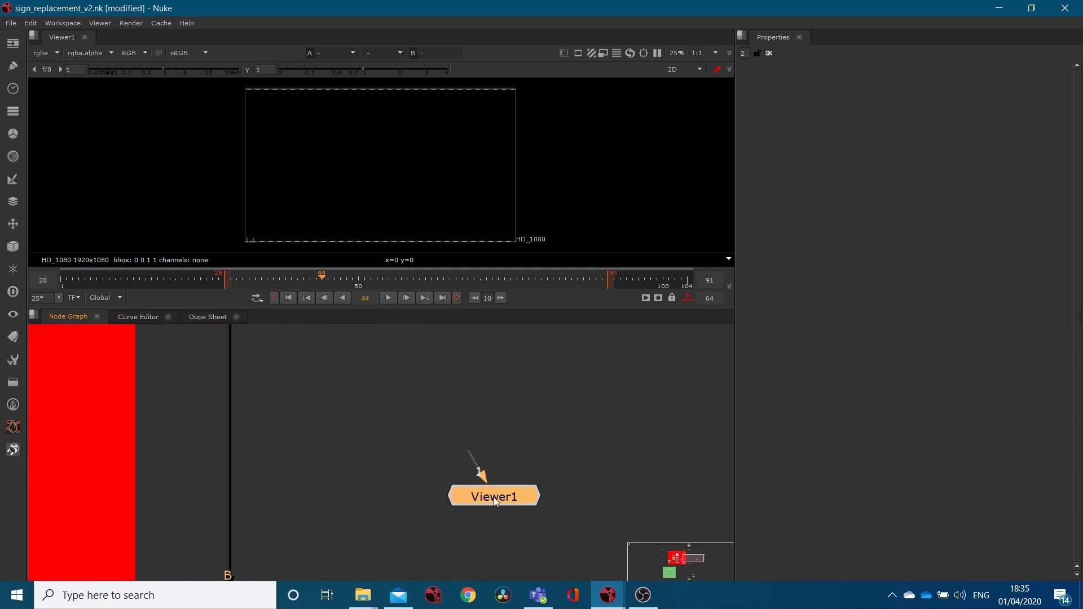
Enable the in-point range, nudge Viewer1 up-left, and add a new comp Viewer2 beside it.
{"action": "left_click", "coordinate": [275, 297]}
{"action": "left_click_drag", "start_coordinate": [489, 482], "coordinate": [447, 443]}
{"action": "left_click", "coordinate": [101, 23]}
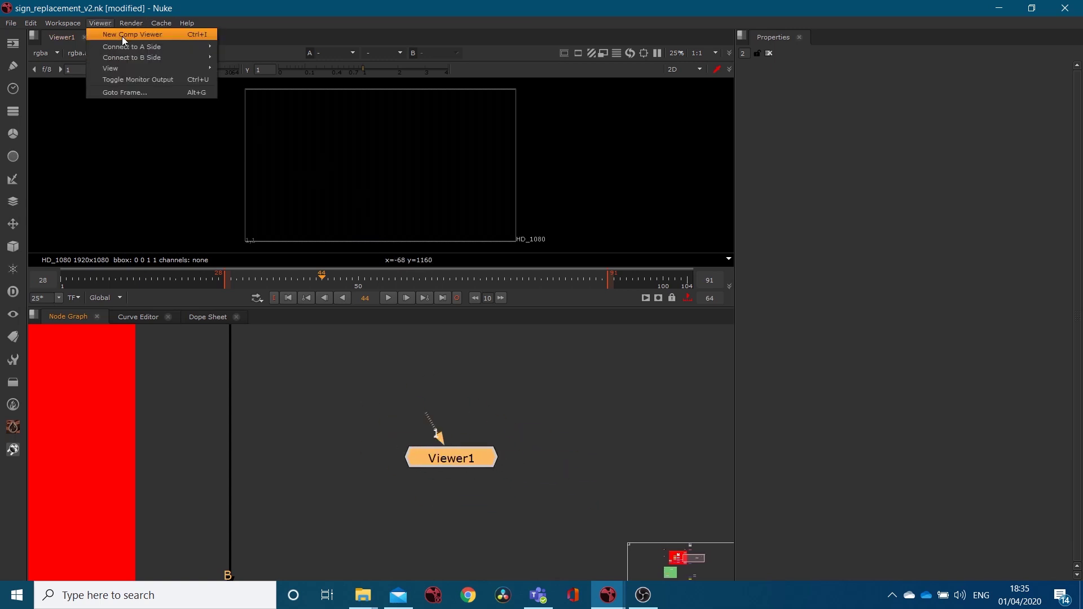
{"action": "left_click", "coordinate": [122, 36]}
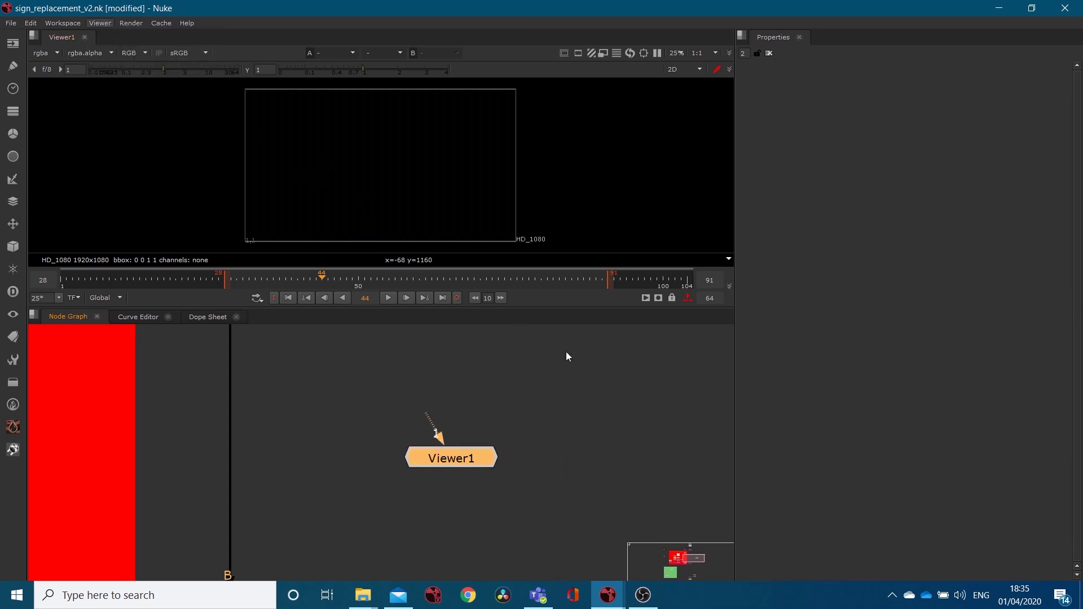
{"action": "left_click_drag", "start_coordinate": [479, 467], "coordinate": [596, 428]}
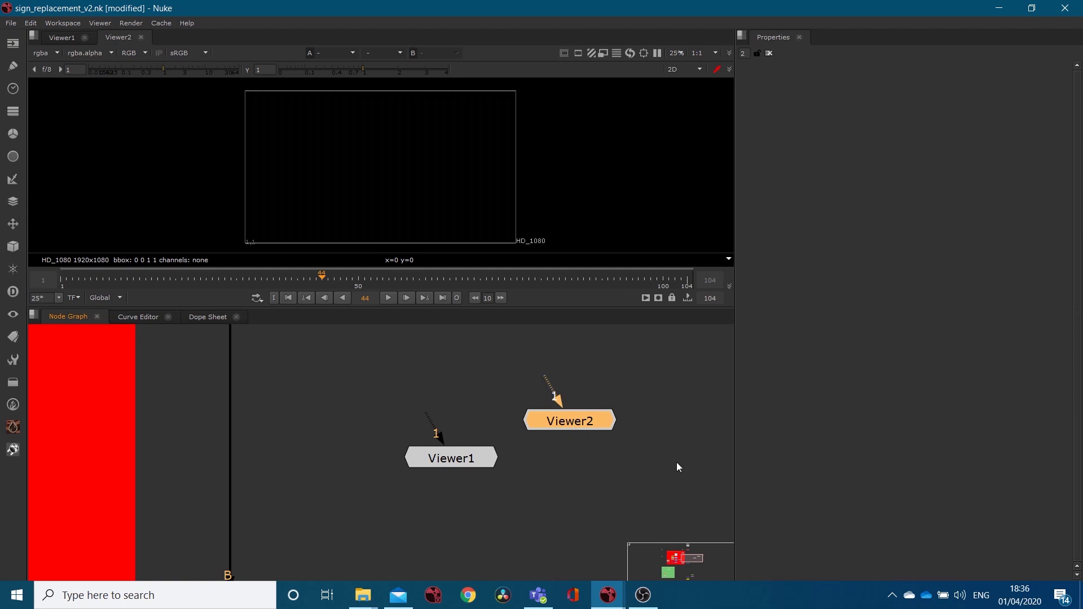
Delete Viewer2 and pull Viewer1's input pipe loose, trying it against nearby nodes.
{"action": "key", "text": "Delete"}
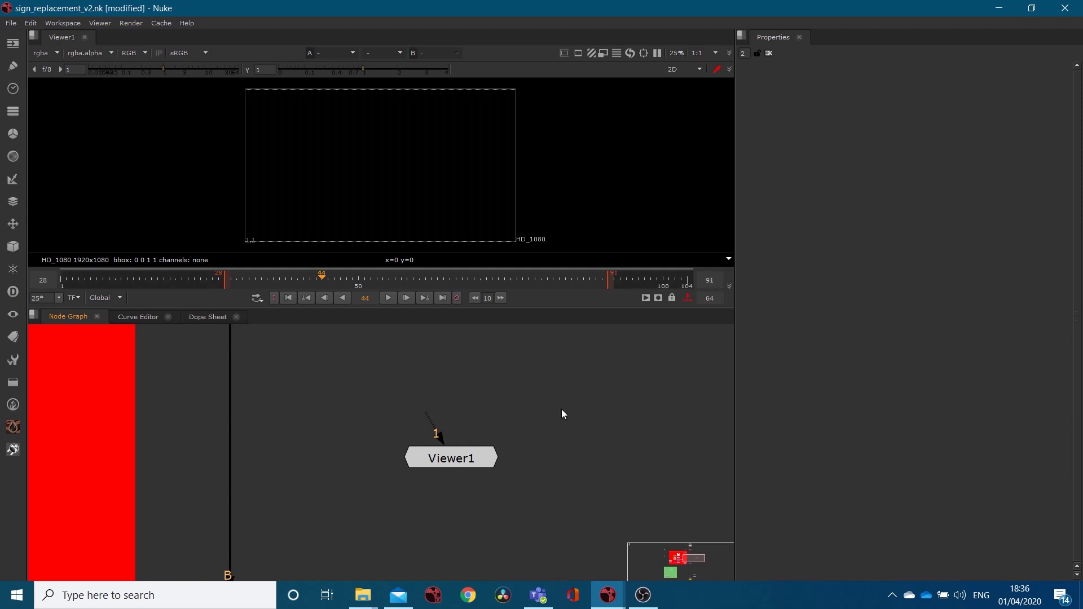
{"action": "scroll", "coordinate": [445, 425], "scroll_direction": "down", "scroll_amount": 1}
{"action": "left_click_drag", "start_coordinate": [435, 419], "coordinate": [299, 426]}
{"action": "scroll", "coordinate": [299, 426], "scroll_direction": "down", "scroll_amount": 3}
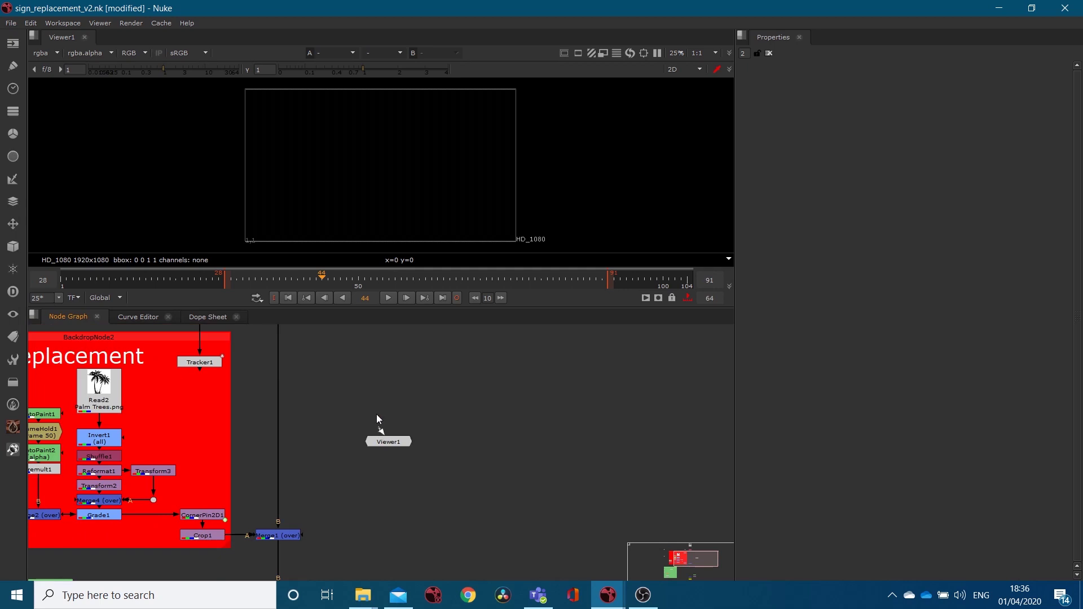
{"action": "left_click_drag", "start_coordinate": [377, 415], "coordinate": [365, 383]}
{"action": "left_click_drag", "start_coordinate": [367, 420], "coordinate": [340, 364]}
{"action": "left_click_drag", "start_coordinate": [382, 433], "coordinate": [328, 377]}
Move Viewer1 up to the right of the final merge, level with People Removal.
{"action": "middle_click_drag", "start_coordinate": [300, 373], "coordinate": [318, 497]}
{"action": "left_click_drag", "start_coordinate": [414, 562], "coordinate": [416, 542]}
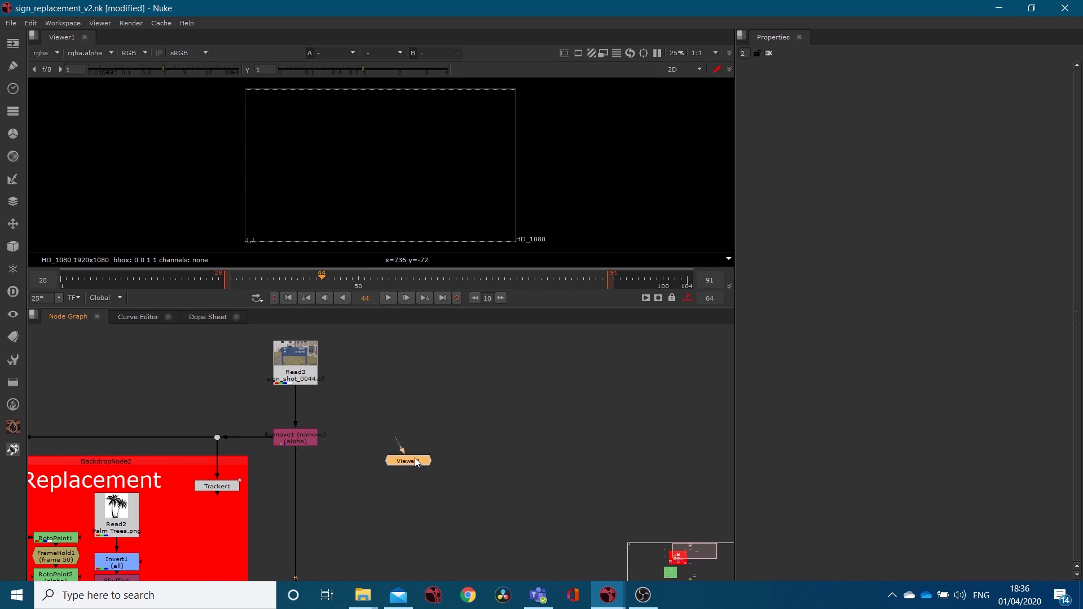
{"action": "scroll", "coordinate": [408, 471], "scroll_direction": "down", "scroll_amount": 6}
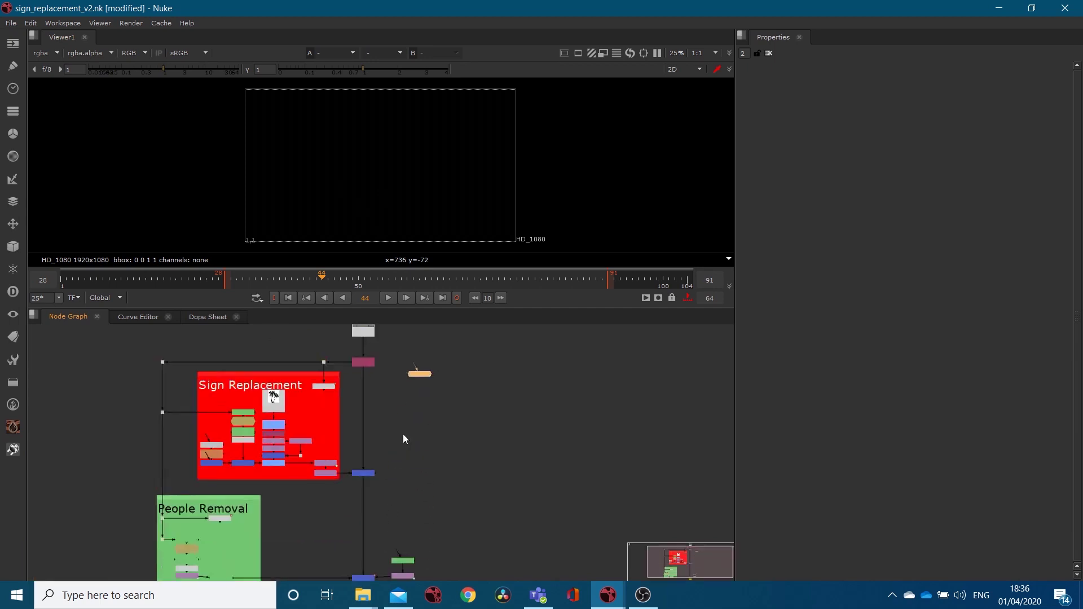
{"action": "scroll", "coordinate": [393, 426], "scroll_direction": "up", "scroll_amount": 2}
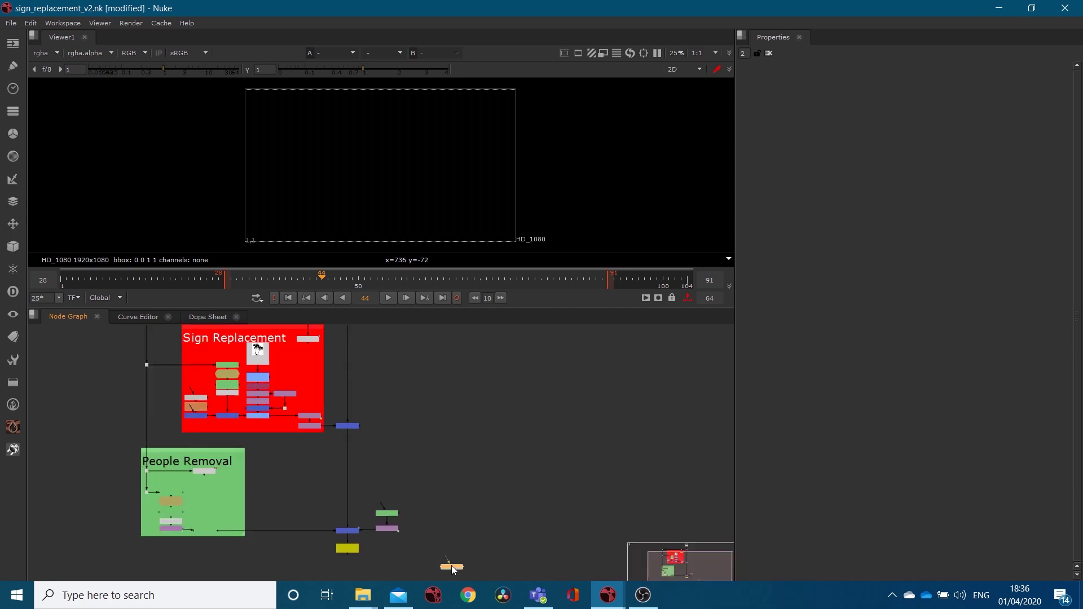
{"action": "left_click_drag", "start_coordinate": [451, 566], "coordinate": [451, 500]}
{"action": "scroll", "coordinate": [448, 496], "scroll_direction": "up", "scroll_amount": 8}
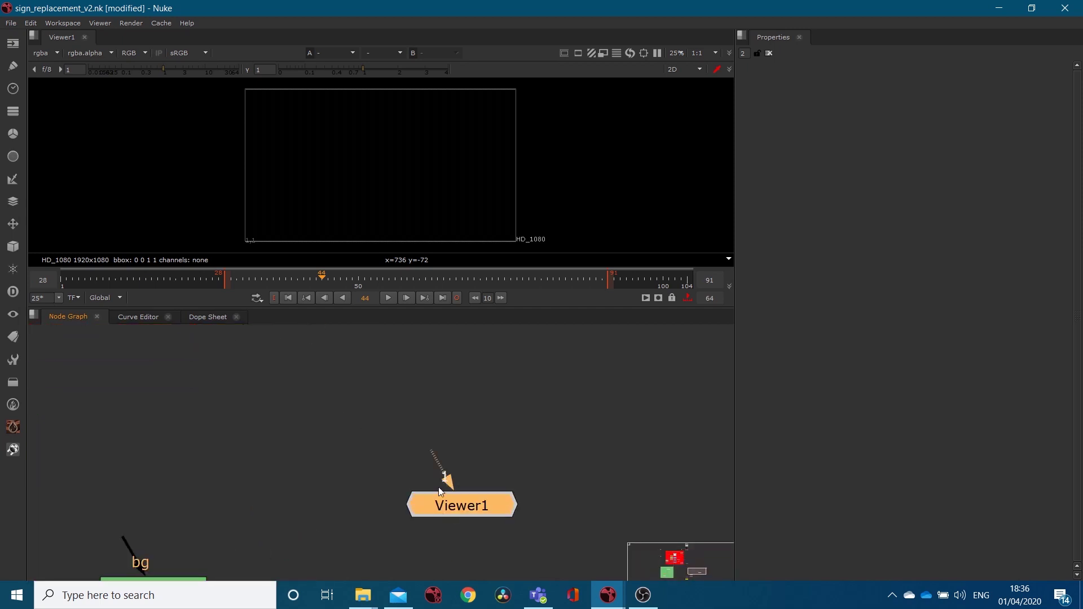
{"action": "scroll", "coordinate": [463, 496], "scroll_direction": "down", "scroll_amount": 10}
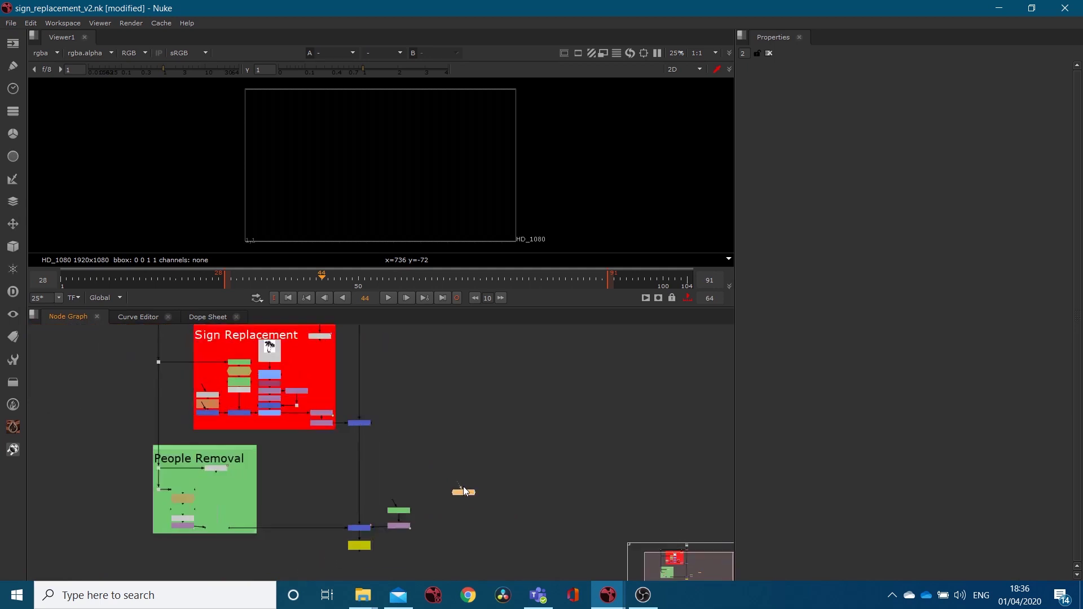
{"action": "scroll", "coordinate": [463, 482], "scroll_direction": "down", "scroll_amount": 3}
{"action": "scroll", "coordinate": [463, 480], "scroll_direction": "up", "scroll_amount": 5}
{"action": "scroll", "coordinate": [463, 485], "scroll_direction": "down", "scroll_amount": 5}
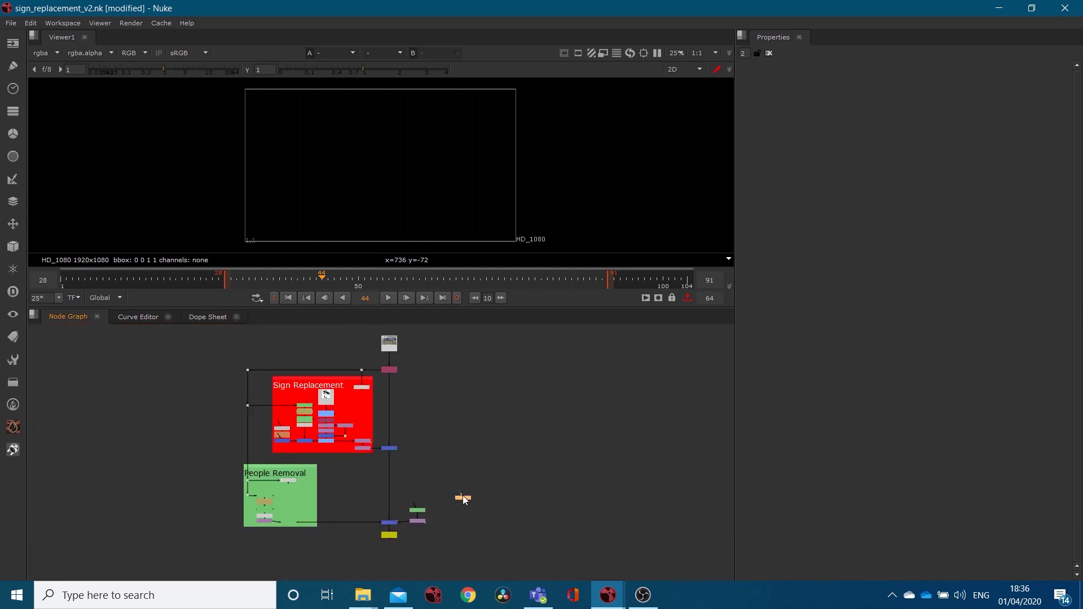
{"action": "scroll", "coordinate": [463, 494], "scroll_direction": "up", "scroll_amount": 5}
{"action": "scroll", "coordinate": [463, 495], "scroll_direction": "down", "scroll_amount": 4}
{"action": "scroll", "coordinate": [463, 496], "scroll_direction": "up", "scroll_amount": 4}
{"action": "scroll", "coordinate": [463, 496], "scroll_direction": "down", "scroll_amount": 3}
{"action": "scroll", "coordinate": [463, 499], "scroll_direction": "up", "scroll_amount": 2}
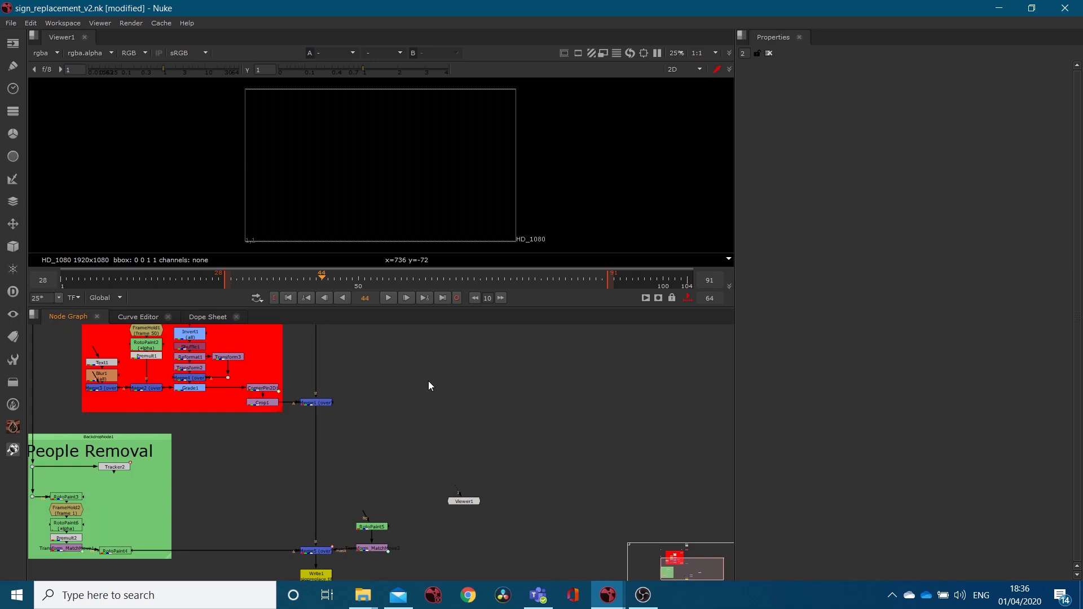
Fit all nodes with F and pan over the Sign Replacement backdrop up to its Read node.
{"action": "middle_click_drag", "start_coordinate": [428, 381], "coordinate": [429, 440]}
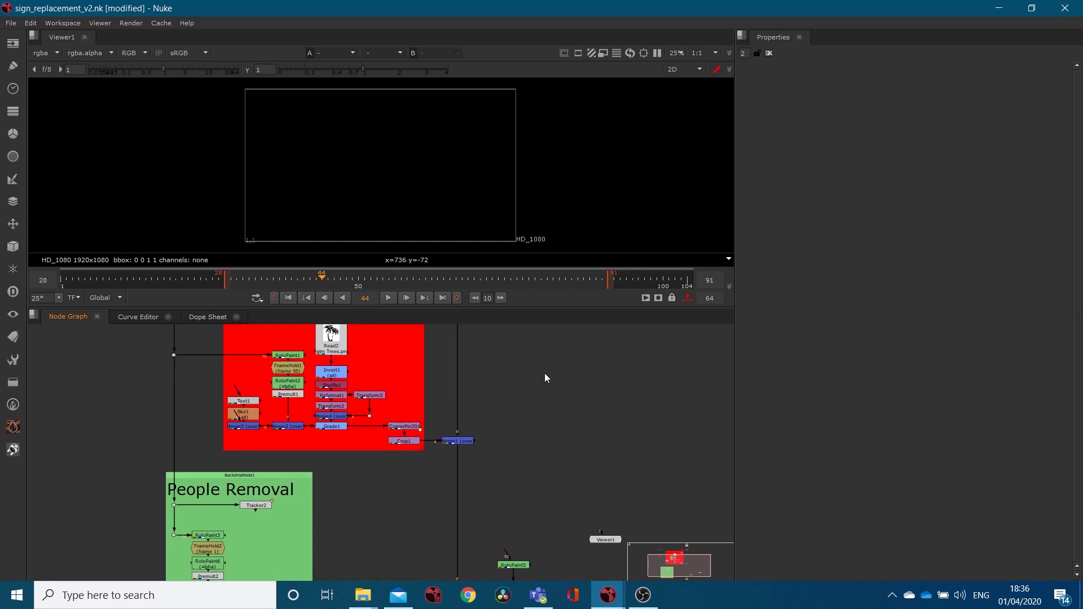
{"action": "key", "text": "f"}
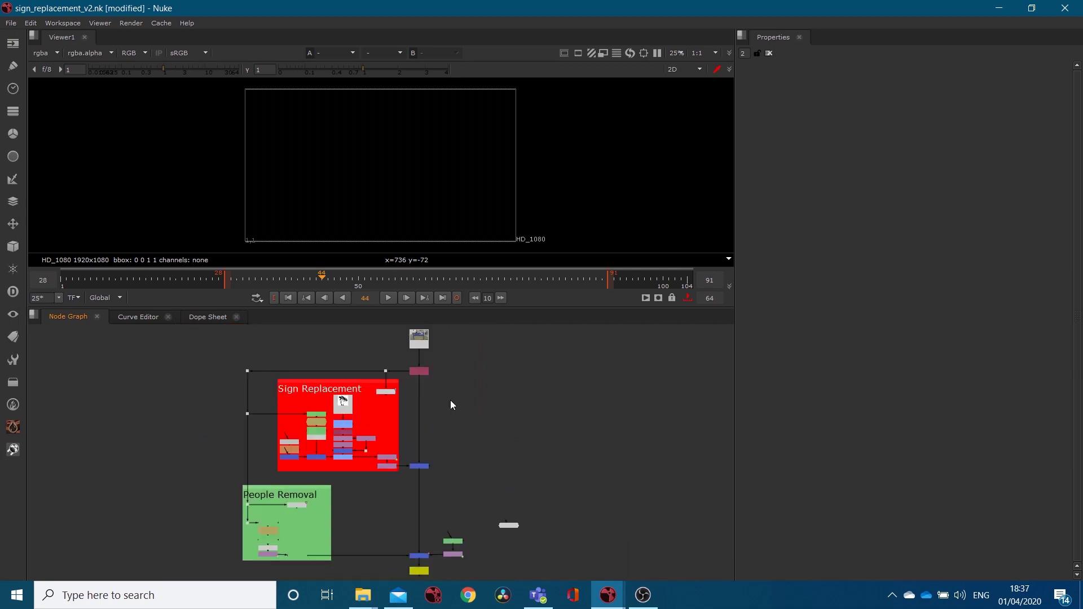
{"action": "scroll", "coordinate": [280, 457], "scroll_direction": "up", "scroll_amount": 5}
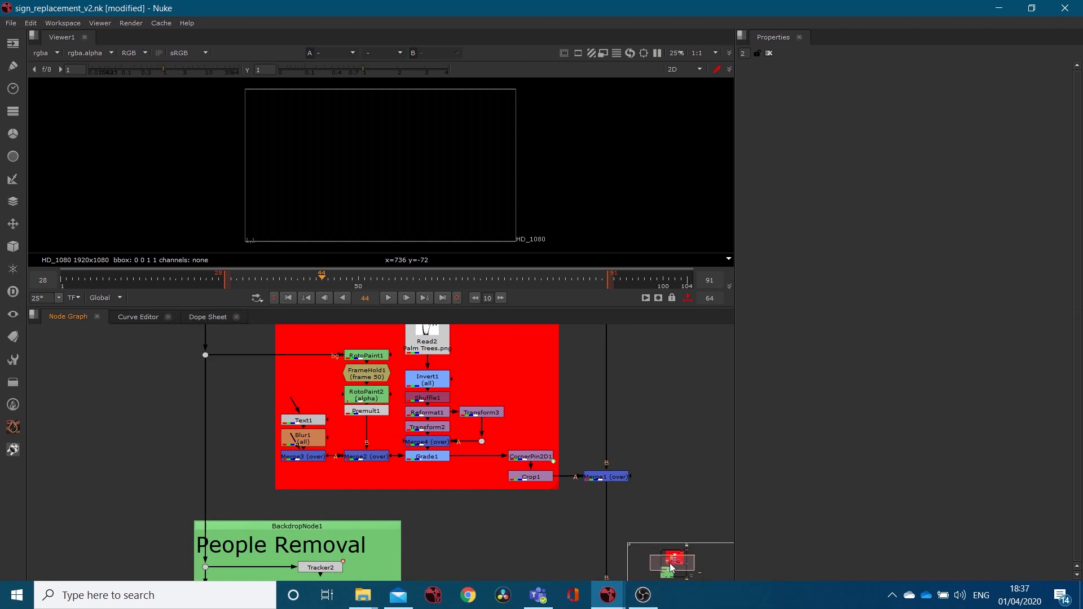
{"action": "mouse_move", "coordinate": [666, 562]}
{"action": "left_mouse_down"}
{"action": "mouse_move", "coordinate": [680, 554]}
{"action": "mouse_move", "coordinate": [677, 567]}
{"action": "mouse_move", "coordinate": [691, 568]}
{"action": "mouse_move", "coordinate": [679, 574]}
{"action": "left_mouse_up"}
{"action": "scroll", "coordinate": [559, 382], "scroll_direction": "down", "scroll_amount": 4}
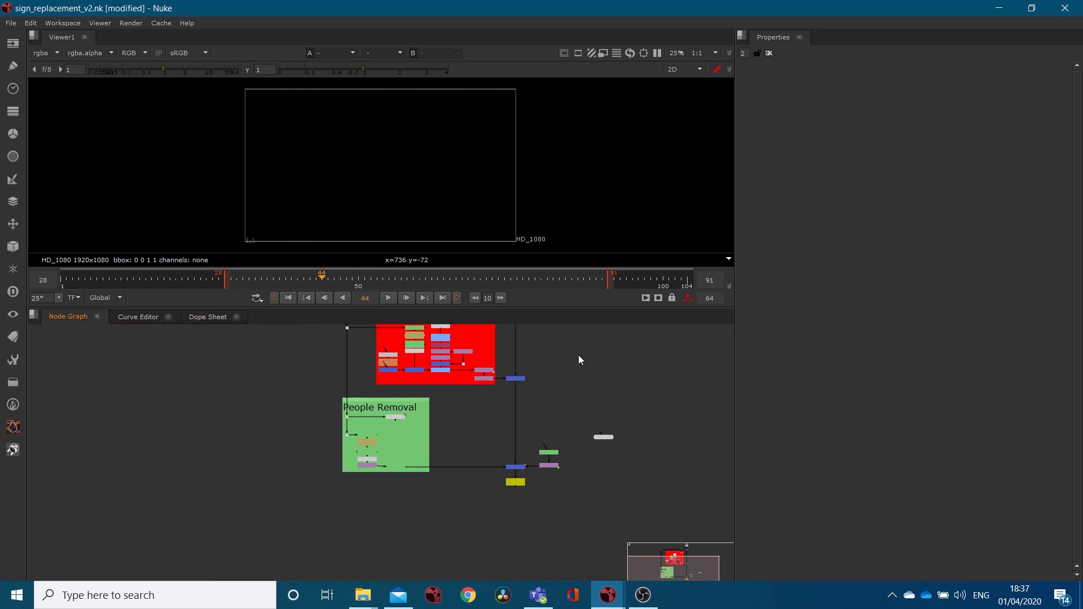
{"action": "middle_click_drag", "start_coordinate": [578, 354], "coordinate": [477, 451]}
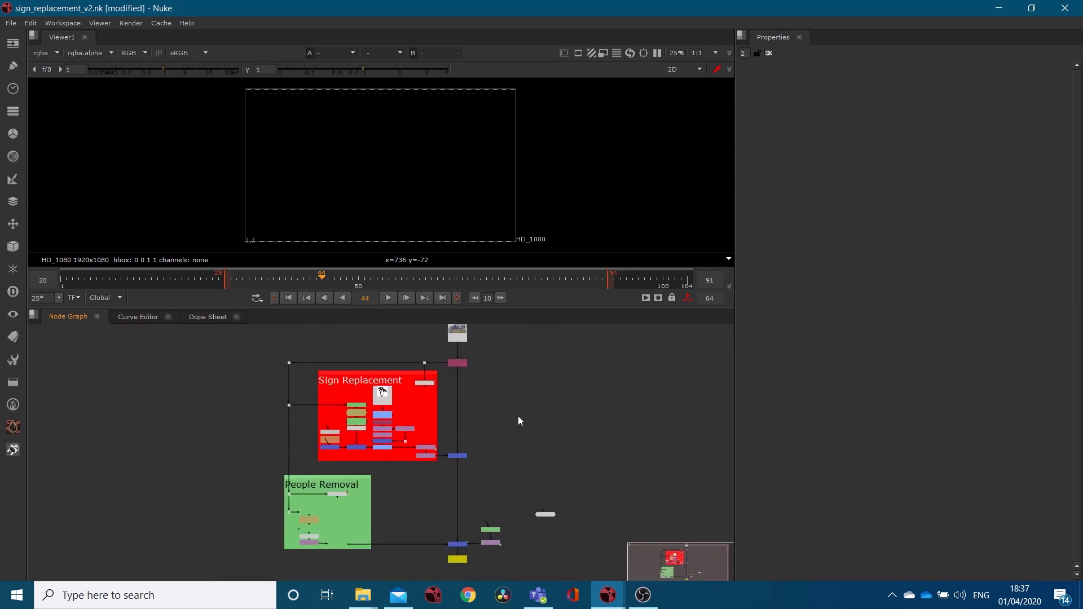
{"action": "middle_click_drag", "start_coordinate": [518, 417], "coordinate": [555, 403]}
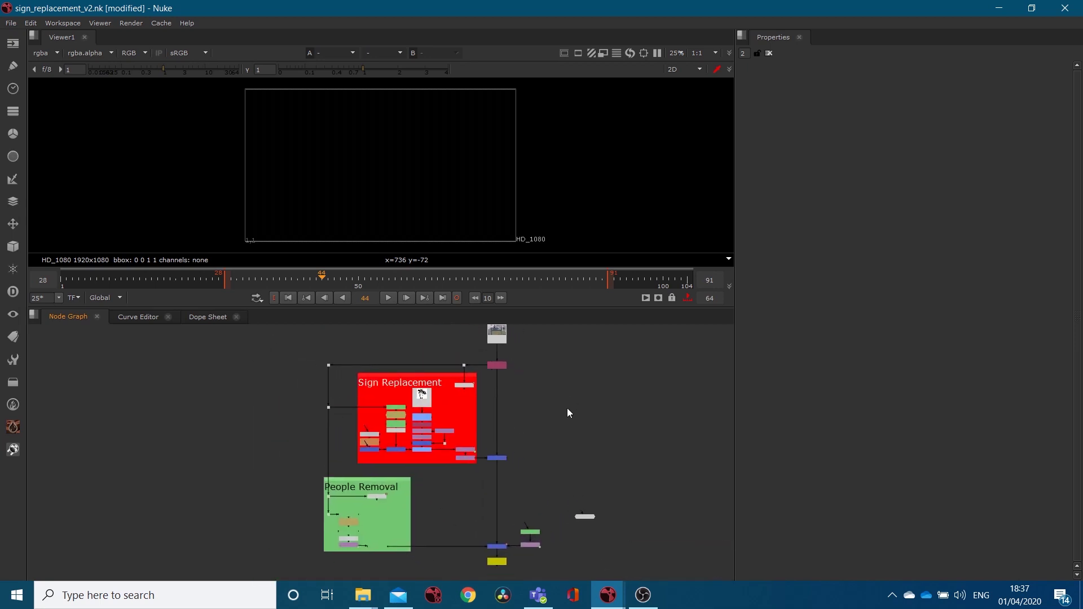
{"action": "scroll", "coordinate": [566, 480], "scroll_direction": "up", "scroll_amount": 6}
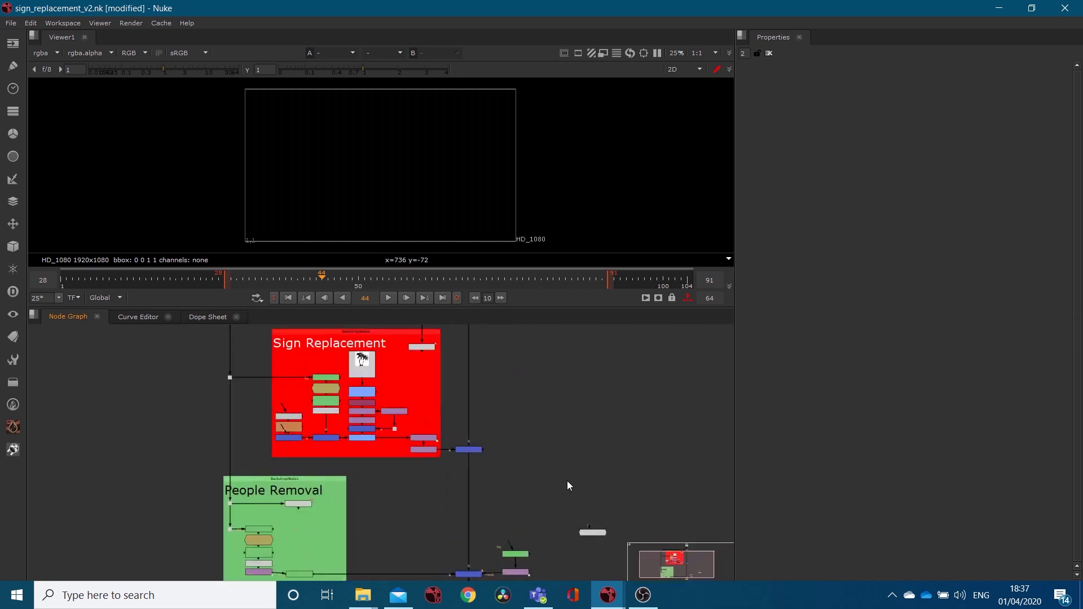
{"action": "middle_click_drag", "start_coordinate": [598, 518], "coordinate": [531, 454]}
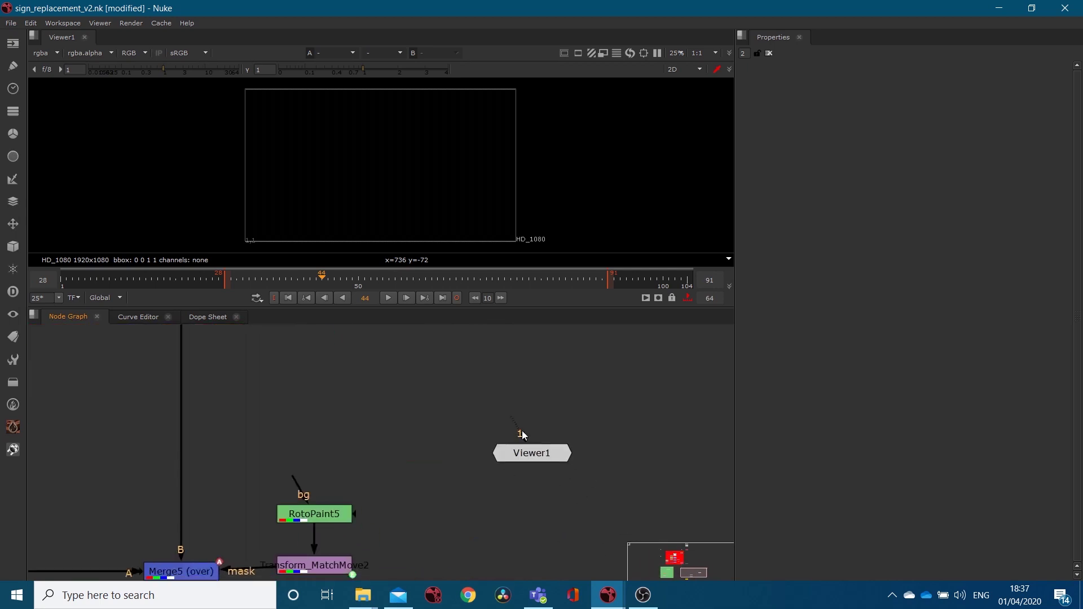
{"action": "scroll", "coordinate": [523, 435], "scroll_direction": "down", "scroll_amount": 5}
{"action": "middle_click_drag", "start_coordinate": [473, 393], "coordinate": [465, 470]}
{"action": "middle_click_drag", "start_coordinate": [445, 352], "coordinate": [441, 427]}
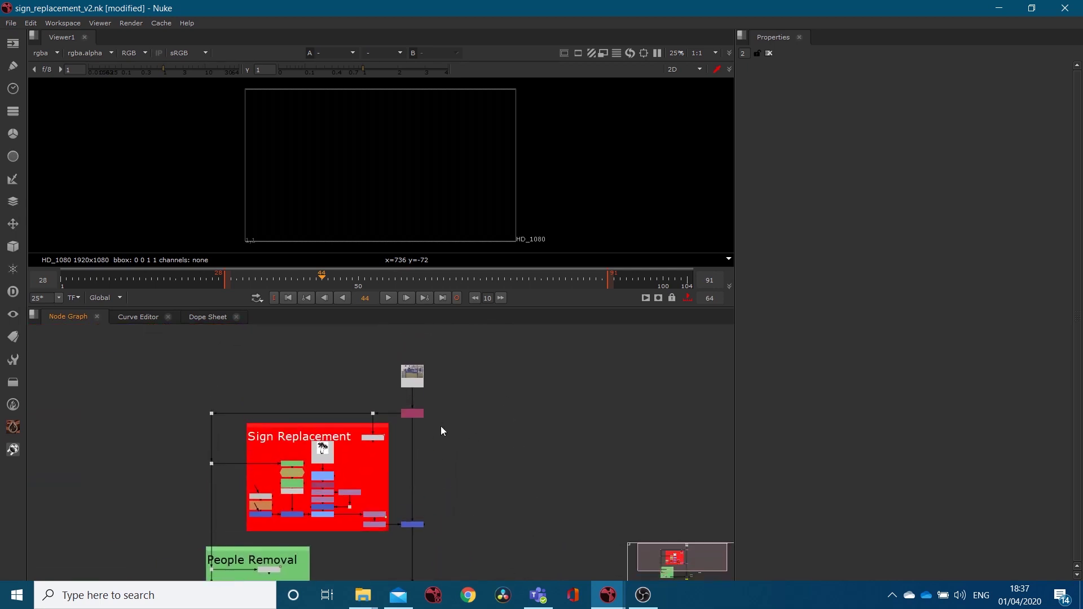
Open Read3's settings and view the original Reception sign plate.
{"action": "double_click", "coordinate": [412, 376]}
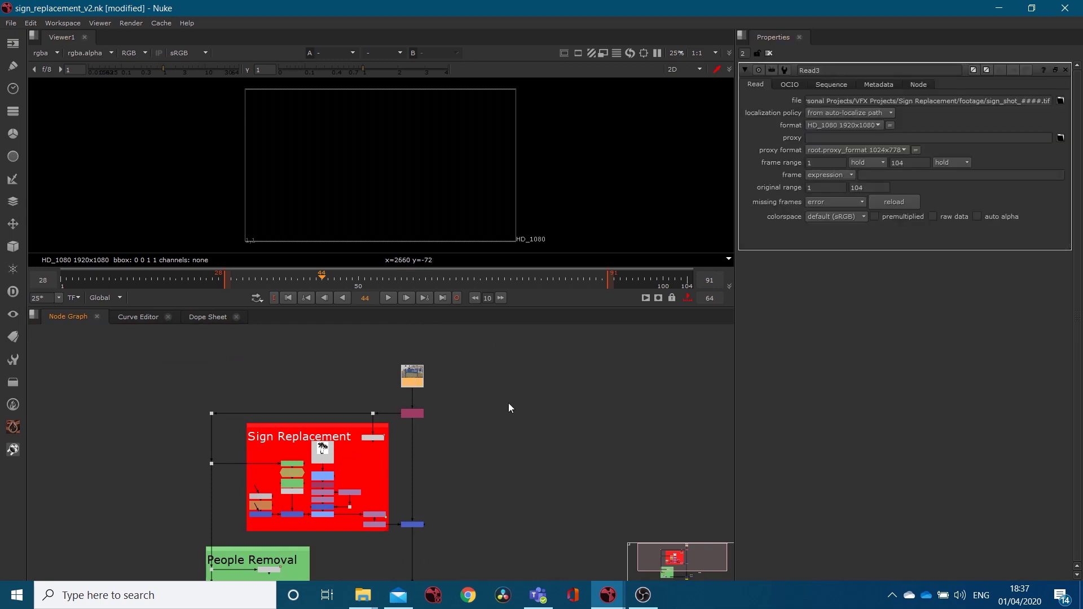
{"action": "key", "text": "1"}
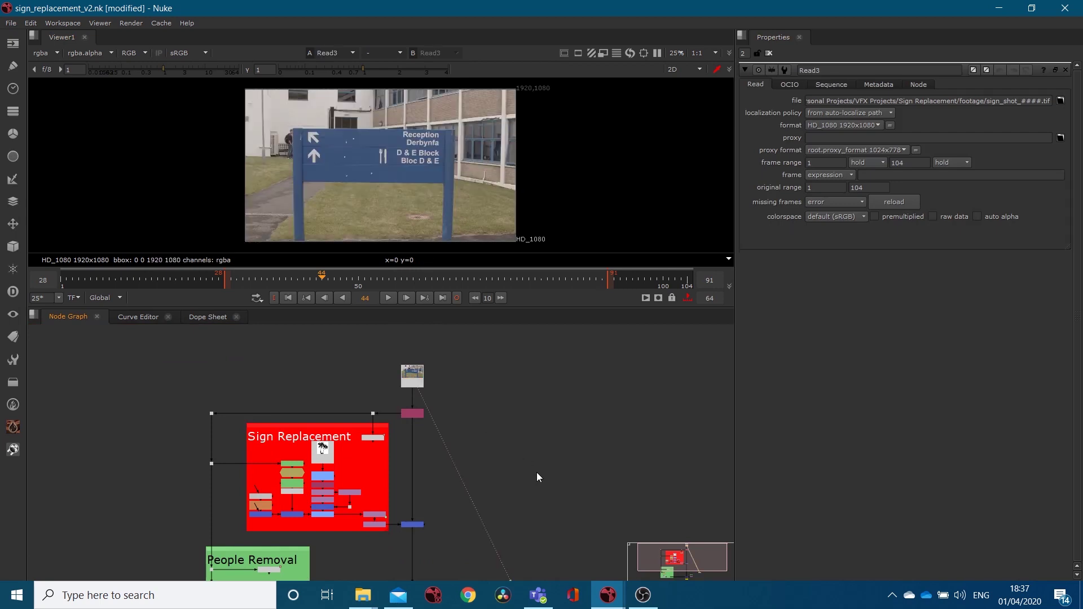
{"action": "scroll", "coordinate": [468, 457], "scroll_direction": "down", "scroll_amount": 5}
{"action": "scroll", "coordinate": [471, 463], "scroll_direction": "up", "scroll_amount": 5}
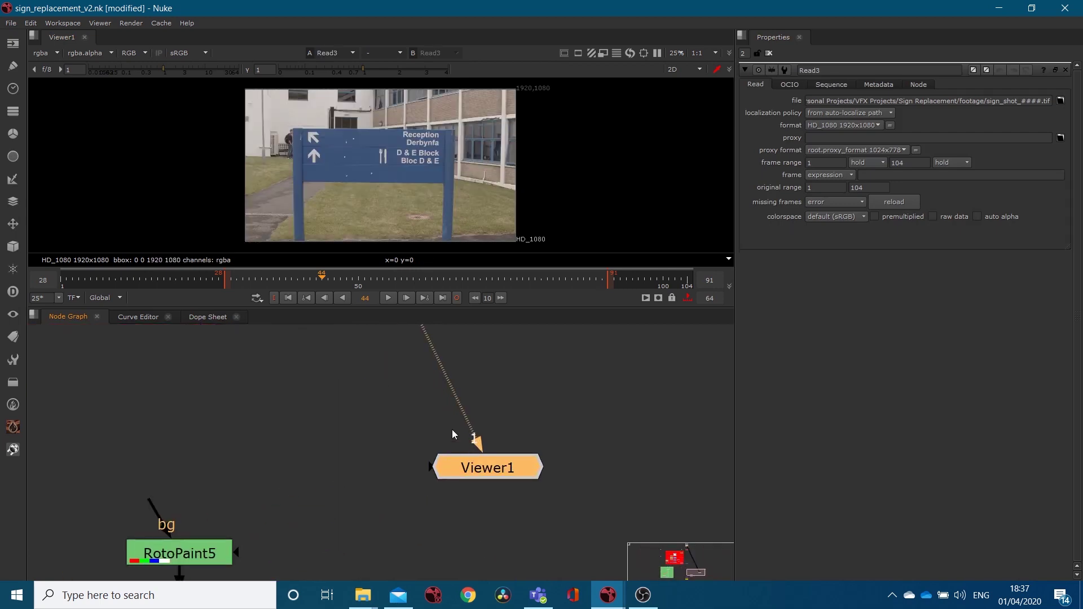
{"action": "scroll", "coordinate": [435, 440], "scroll_direction": "down", "scroll_amount": 2}
Move Viewer1 beside Remove1 and rewire its input directly to Read3.
{"action": "left_click_drag", "start_coordinate": [457, 429], "coordinate": [401, 377]}
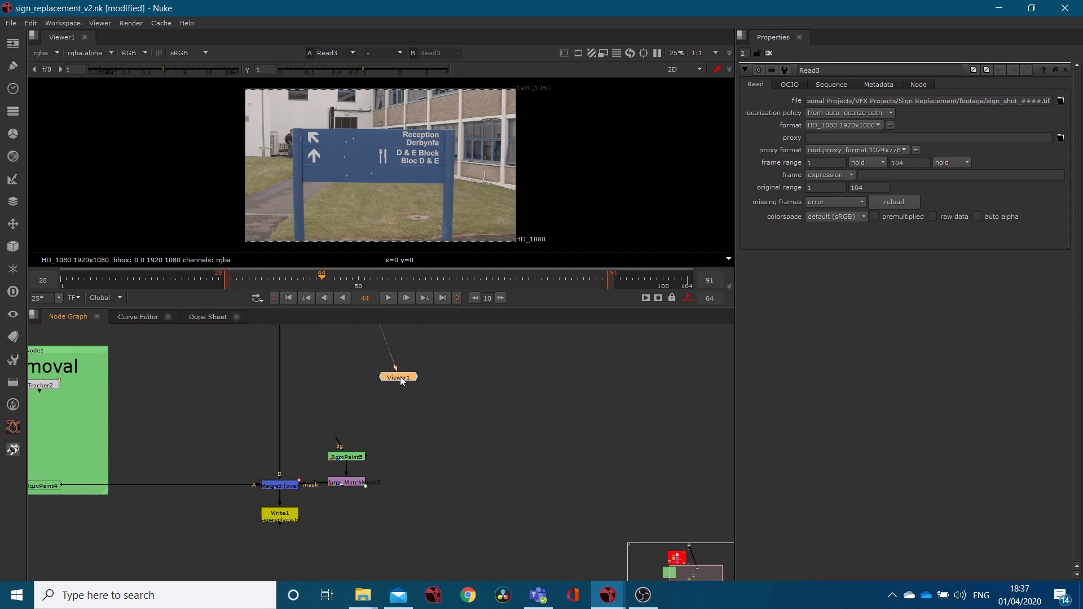
{"action": "scroll", "coordinate": [399, 372], "scroll_direction": "up", "scroll_amount": 2}
{"action": "scroll", "coordinate": [425, 474], "scroll_direction": "down", "scroll_amount": 4}
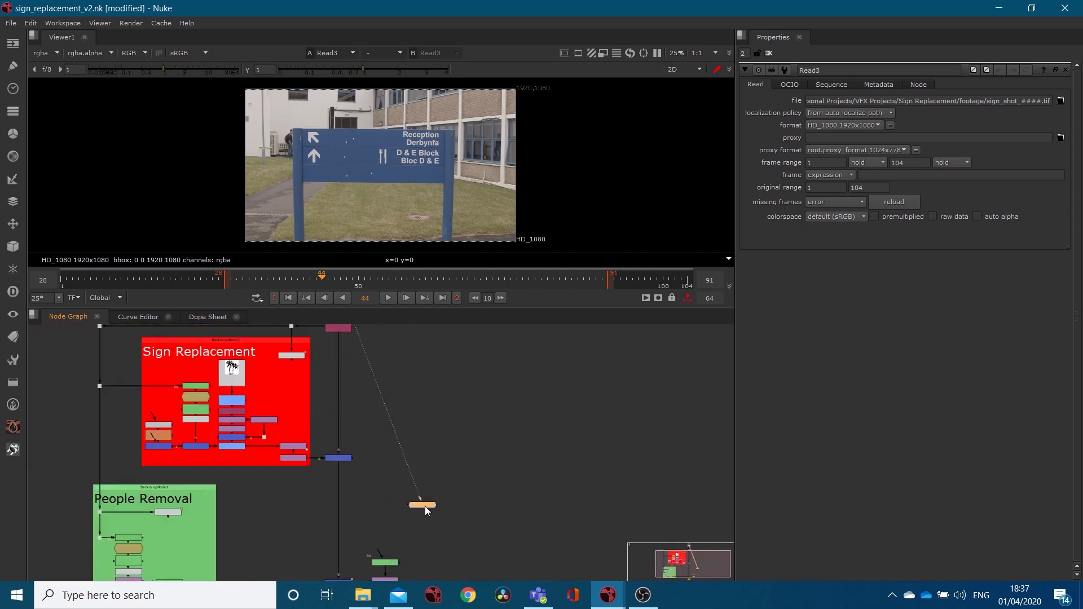
{"action": "left_click_drag", "start_coordinate": [425, 506], "coordinate": [392, 362]}
{"action": "middle_click_drag", "start_coordinate": [380, 334], "coordinate": [419, 462]}
{"action": "mouse_move", "coordinate": [421, 479]}
{"action": "left_mouse_down"}
{"action": "mouse_move", "coordinate": [420, 439]}
{"action": "mouse_move", "coordinate": [427, 491]}
{"action": "left_mouse_up"}
{"action": "left_click", "coordinate": [380, 415]}
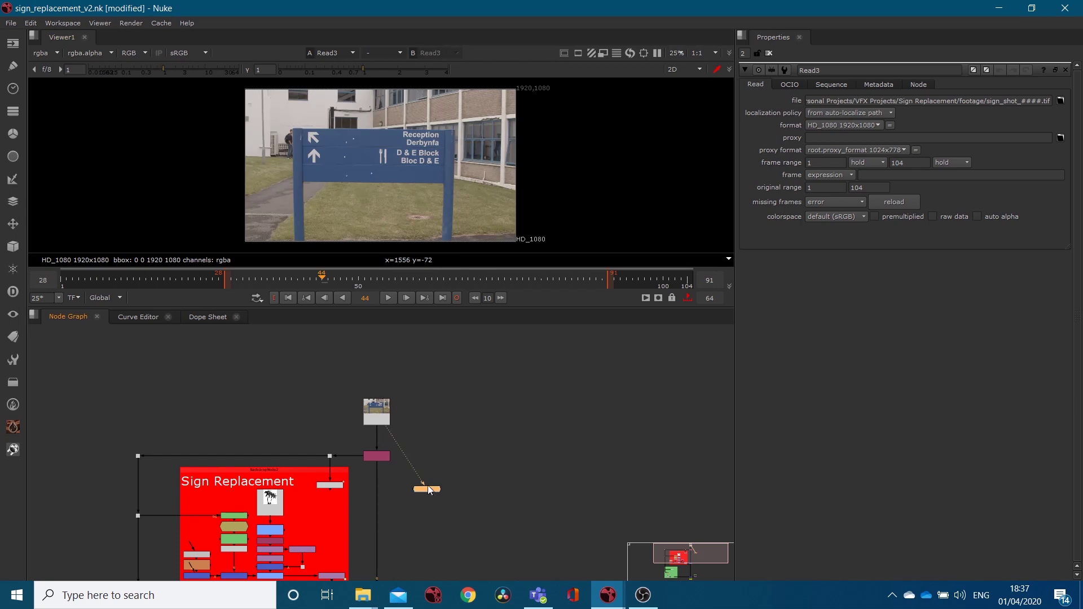
{"action": "scroll", "coordinate": [428, 488], "scroll_direction": "up", "scroll_amount": 5}
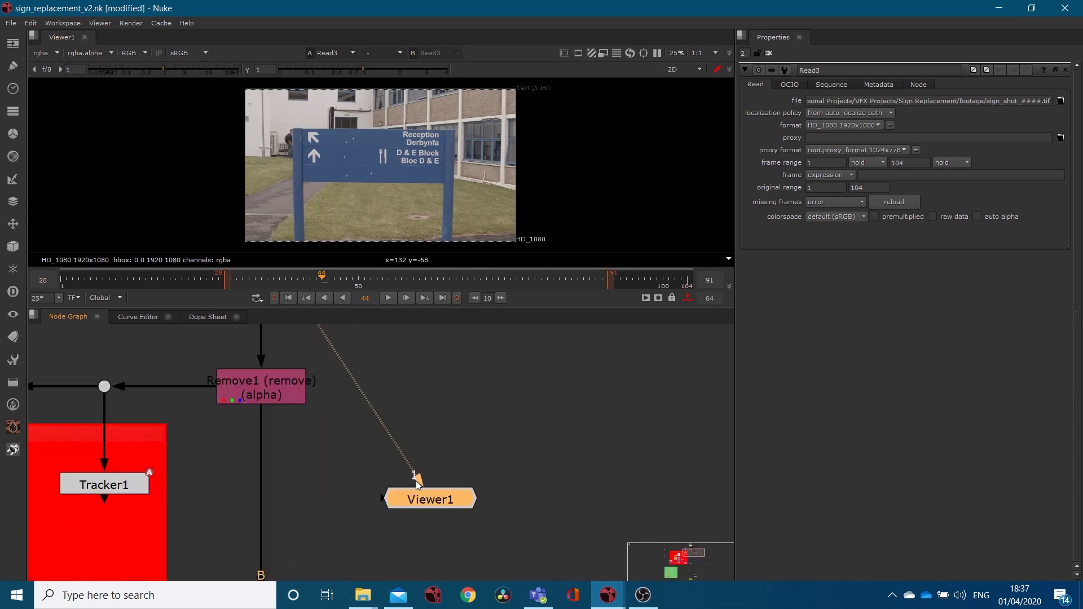
{"action": "scroll", "coordinate": [450, 455], "scroll_direction": "down", "scroll_amount": 5}
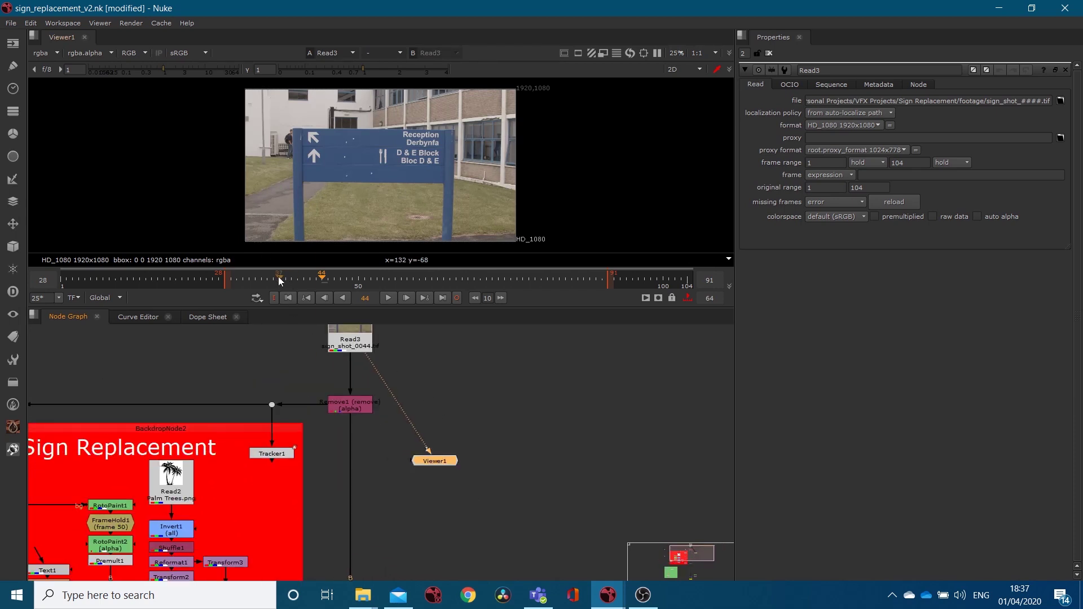
Scrub the plate from frame 41 forward to frame 73.
{"action": "left_click", "coordinate": [304, 280]}
{"action": "left_click_drag", "start_coordinate": [330, 282], "coordinate": [497, 284]}
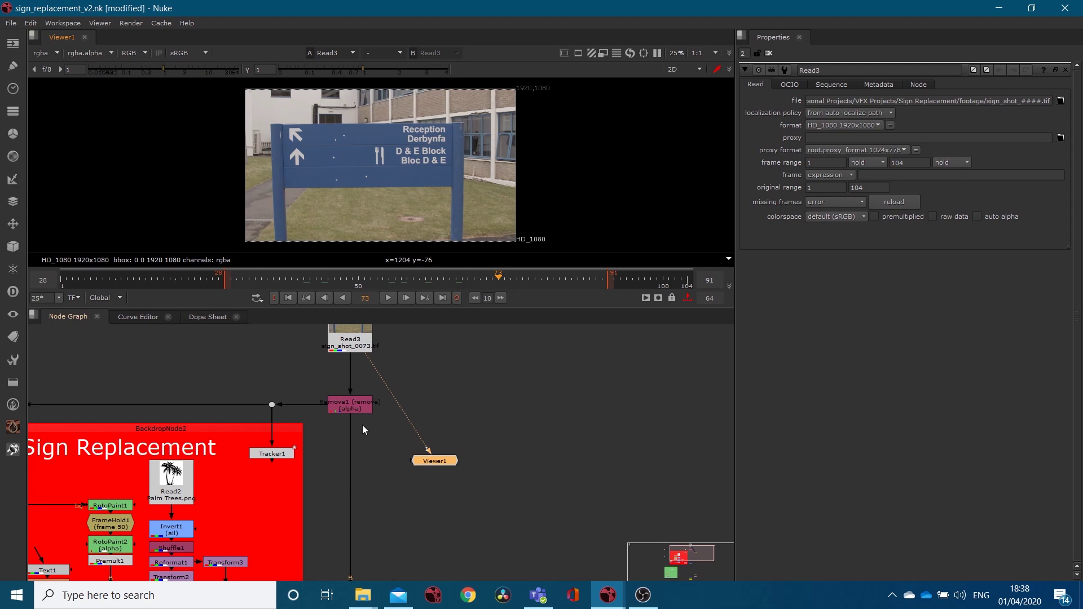
{"action": "left_click", "coordinate": [345, 410]}
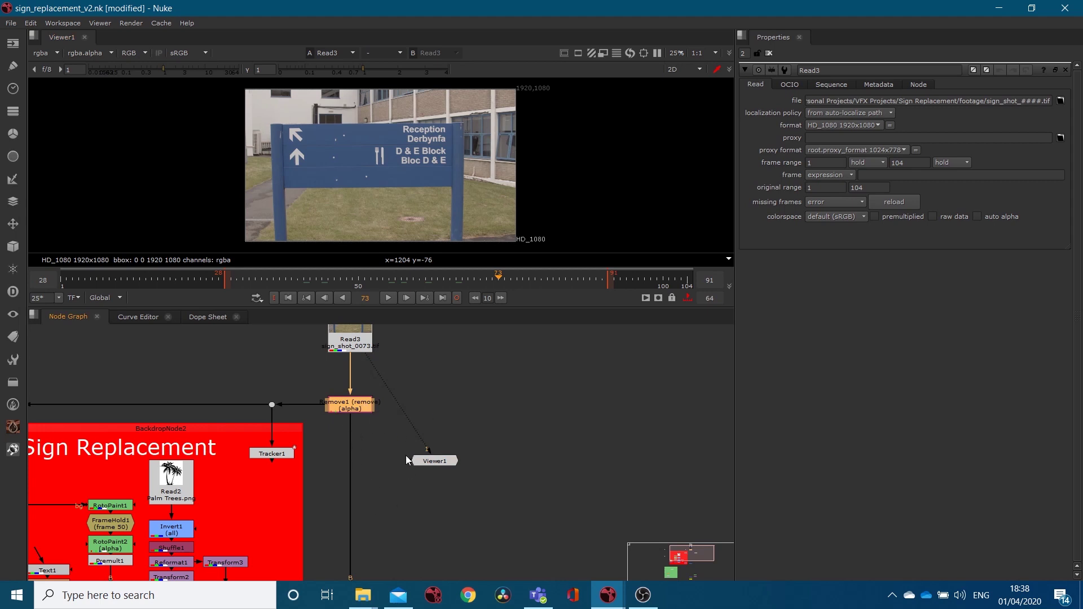
Move Viewer1 down beside the Write1 node at the bottom of the graph.
{"action": "scroll", "coordinate": [404, 455], "scroll_direction": "down", "scroll_amount": 3}
{"action": "middle_click_drag", "start_coordinate": [408, 529], "coordinate": [386, 438]}
{"action": "scroll", "coordinate": [359, 479], "scroll_direction": "down", "scroll_amount": 1}
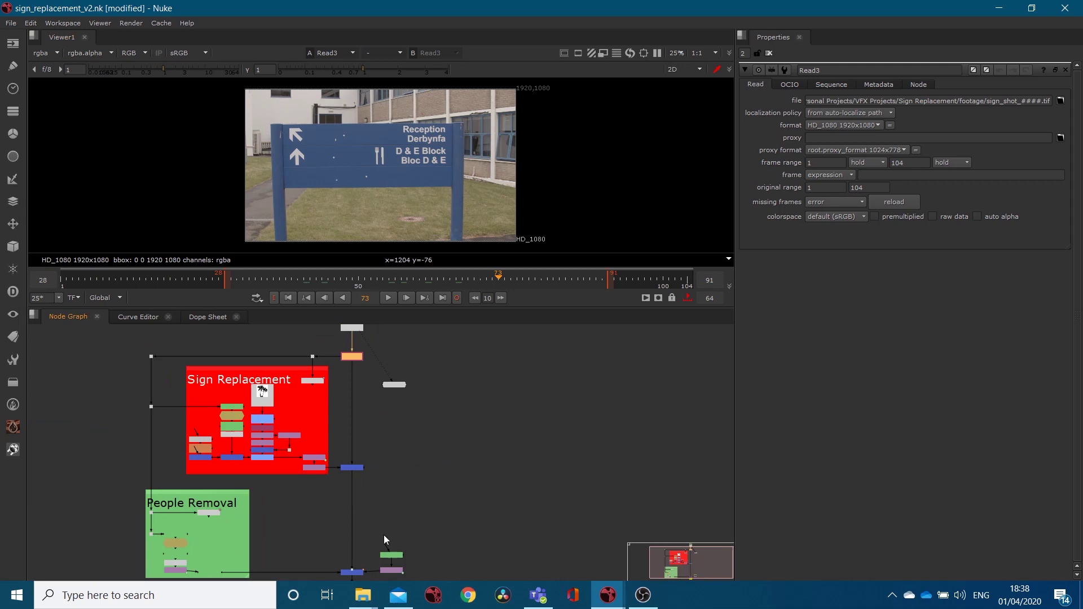
{"action": "left_click_drag", "start_coordinate": [386, 385], "coordinate": [478, 539]}
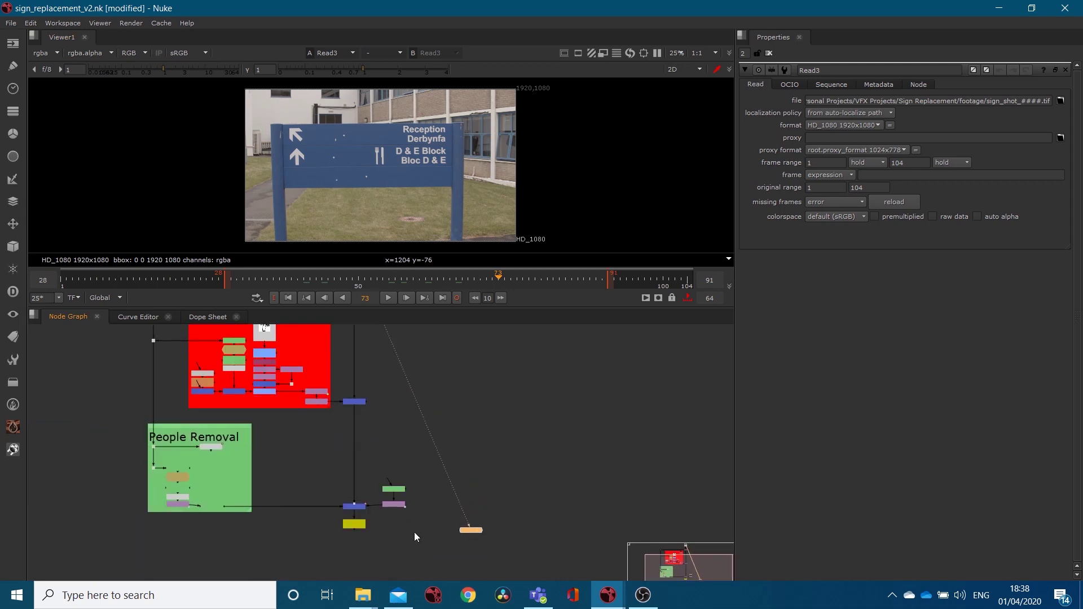
{"action": "left_click", "coordinate": [354, 524]}
{"action": "scroll", "coordinate": [359, 529], "scroll_direction": "up", "scroll_amount": 5}
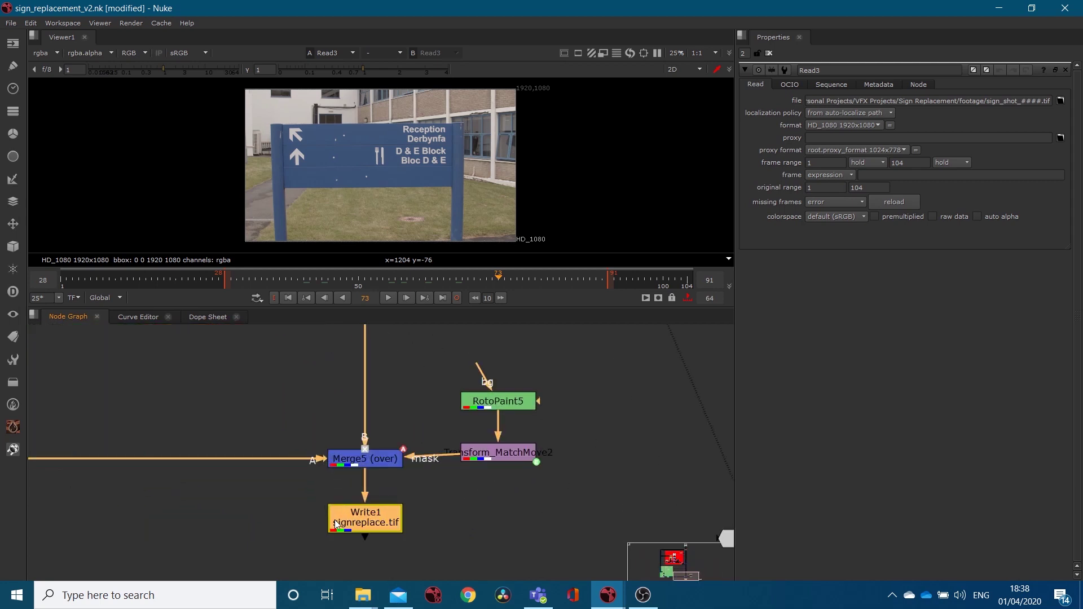
{"action": "scroll", "coordinate": [378, 504], "scroll_direction": "down", "scroll_amount": 5}
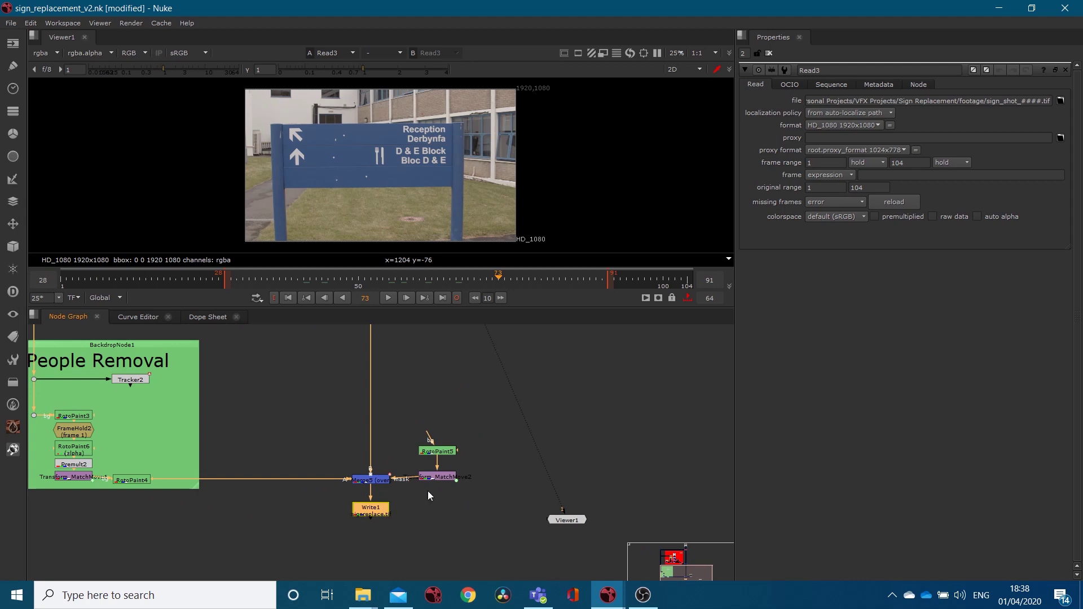
{"action": "scroll", "coordinate": [519, 497], "scroll_direction": "down", "scroll_amount": 3}
{"action": "scroll", "coordinate": [516, 510], "scroll_direction": "up", "scroll_amount": 6}
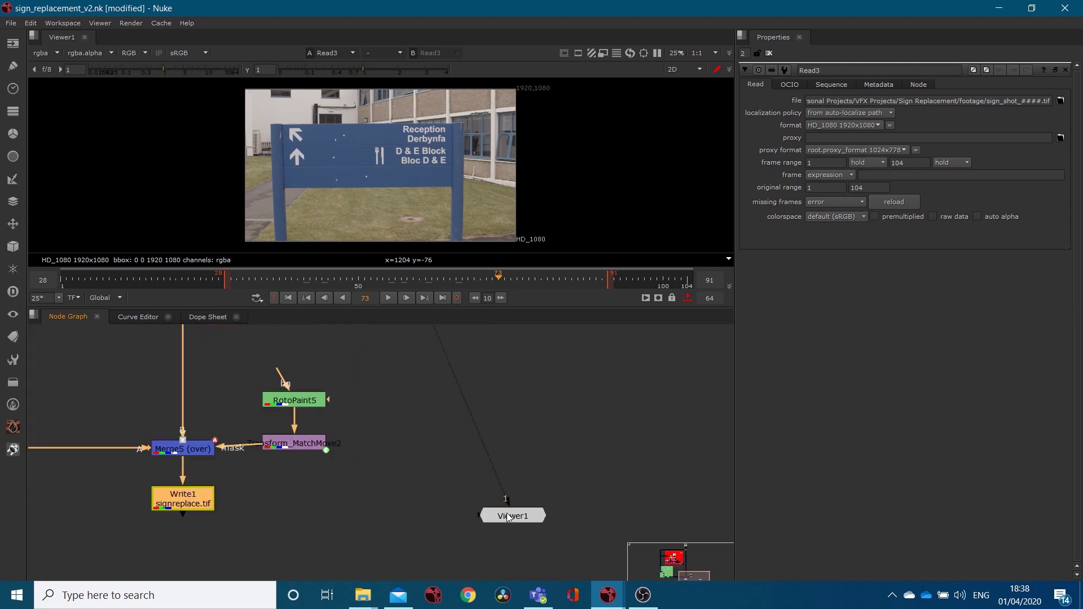
{"action": "scroll", "coordinate": [508, 517], "scroll_direction": "down", "scroll_amount": 3}
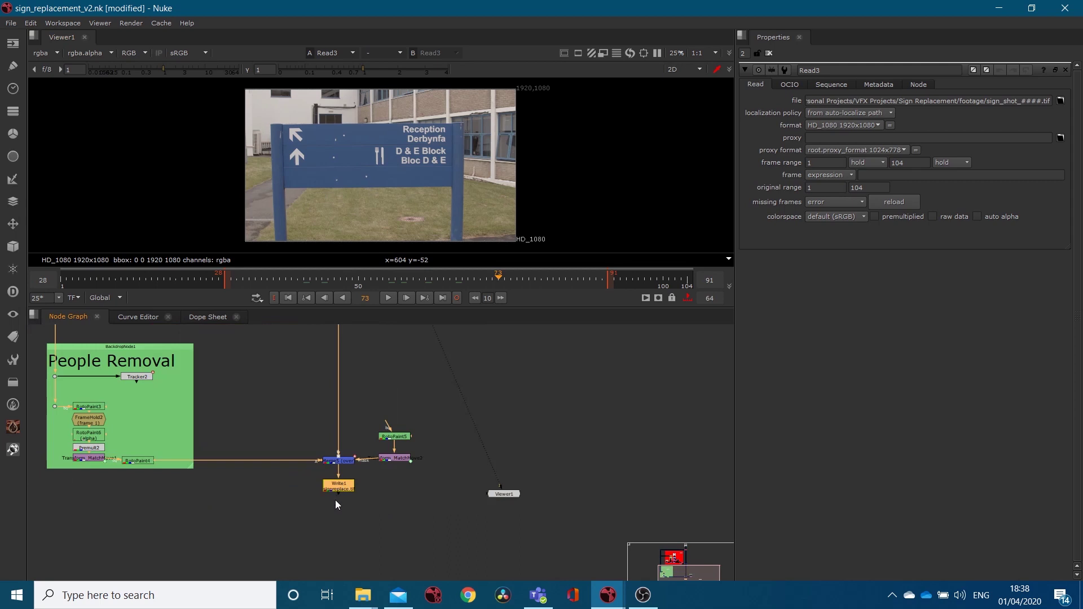
View Write1 and toggle inputs 1 and 2 to compare Welcome To Miami with the plate.
{"action": "key", "text": "1"}
{"action": "scroll", "coordinate": [482, 491], "scroll_direction": "up", "scroll_amount": 5}
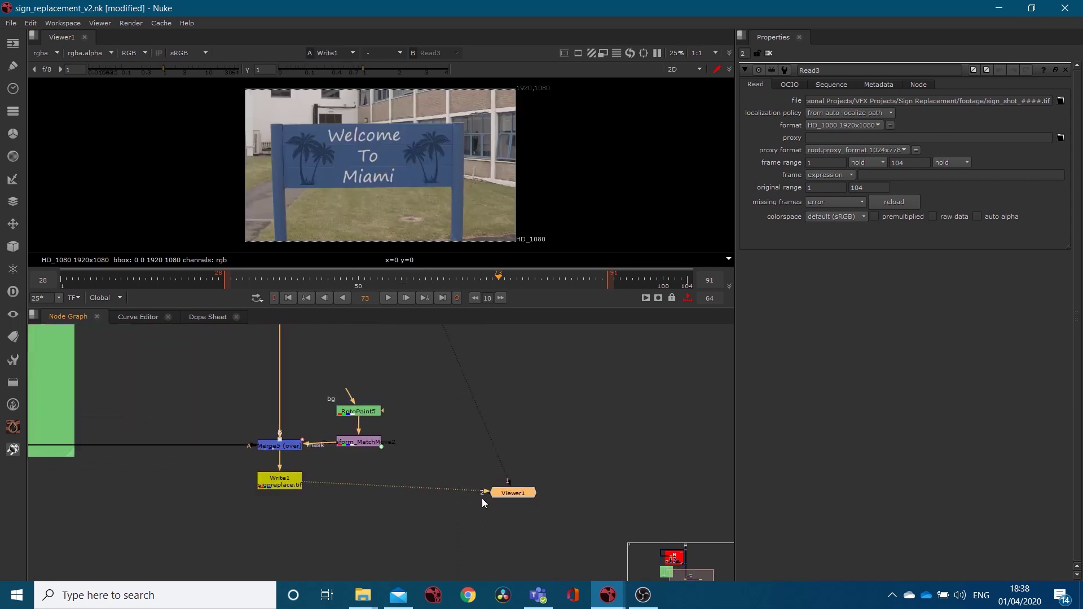
{"action": "scroll", "coordinate": [492, 506], "scroll_direction": "down", "scroll_amount": 3}
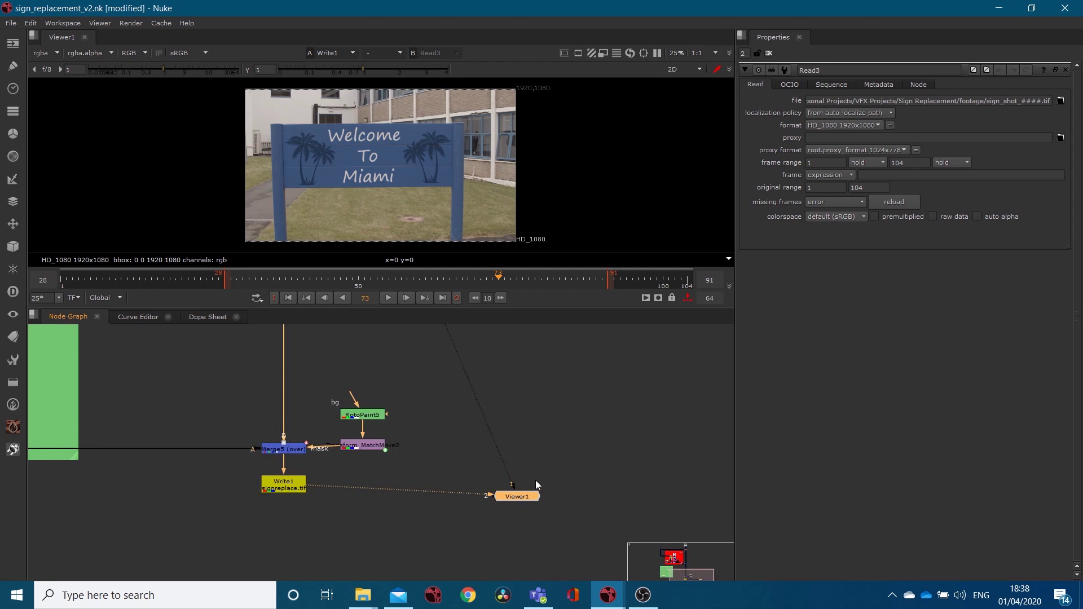
{"action": "key", "text": "1"}
{"action": "key", "text": "2"}
{"action": "key", "text": "1"}
{"action": "key", "text": "2"}
{"action": "key", "text": "1"}
{"action": "key", "text": "2"}
{"action": "key", "text": "1"}
{"action": "key", "text": "2"}
{"action": "key", "text": "1"}
{"action": "key", "text": "2"}
Compare the Miami sign with the plate once more, then disconnect Viewer1 from Write1.
{"action": "scroll", "coordinate": [425, 482], "scroll_direction": "down", "scroll_amount": 5}
{"action": "middle_click_drag", "start_coordinate": [427, 599], "coordinate": [446, 583]}
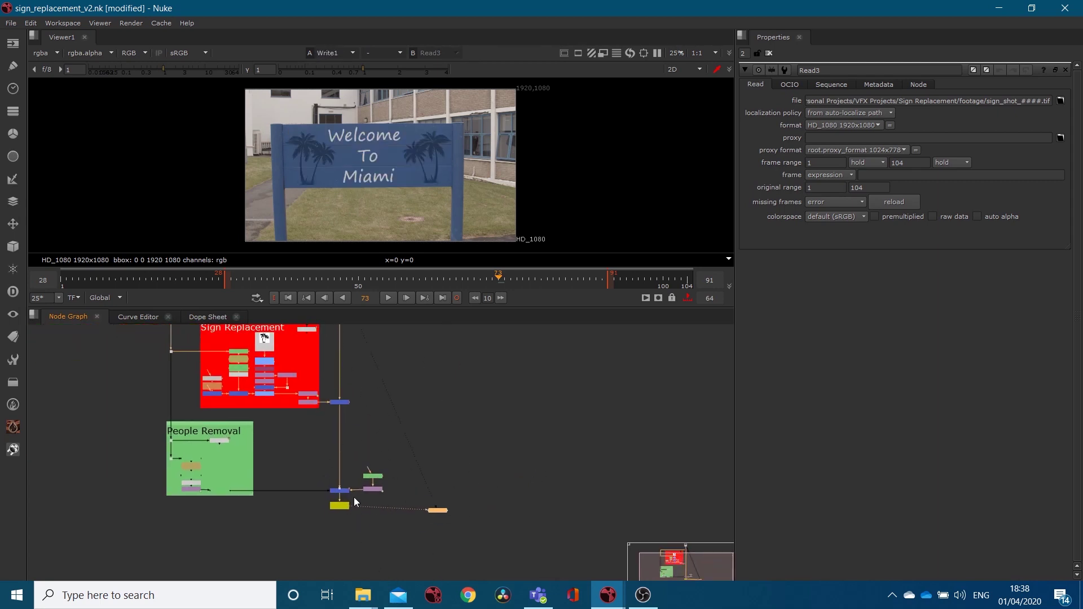
{"action": "middle_click_drag", "start_coordinate": [369, 448], "coordinate": [412, 483]}
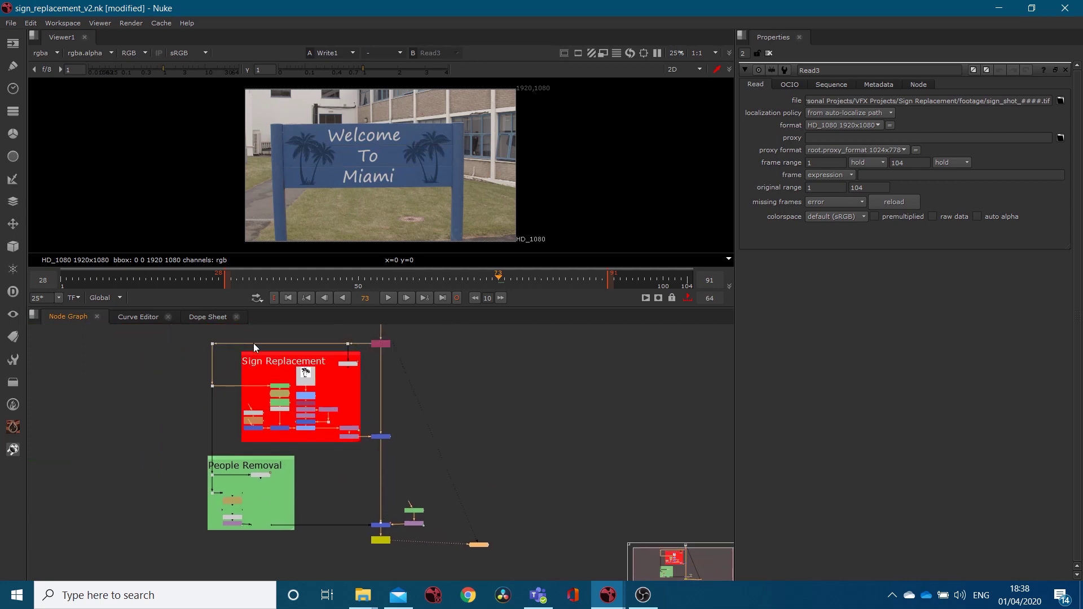
{"action": "middle_click_drag", "start_coordinate": [373, 343], "coordinate": [369, 392]}
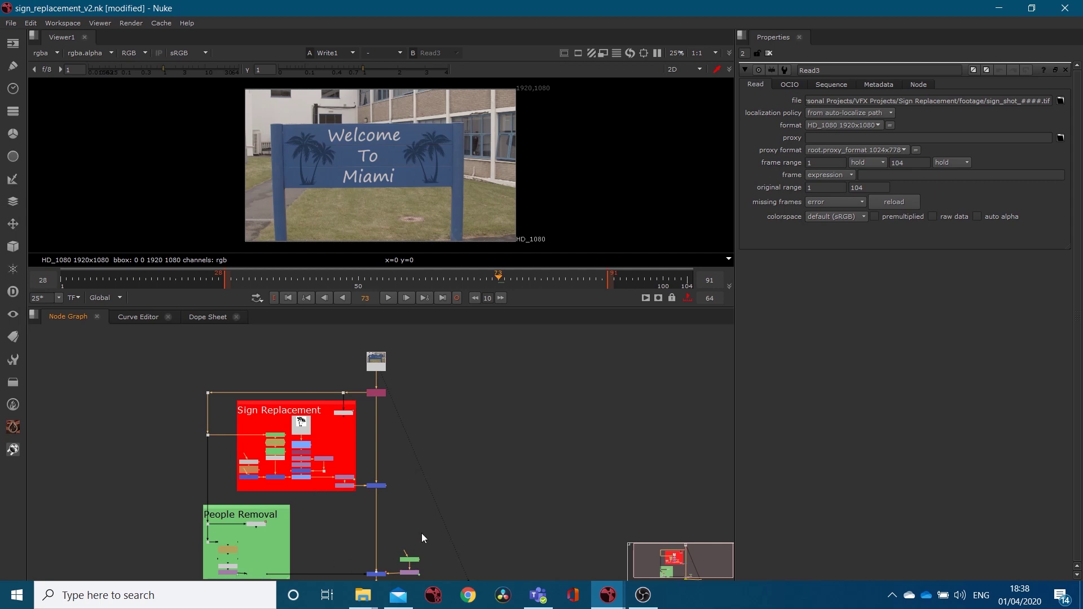
{"action": "middle_click_drag", "start_coordinate": [421, 533], "coordinate": [427, 436]}
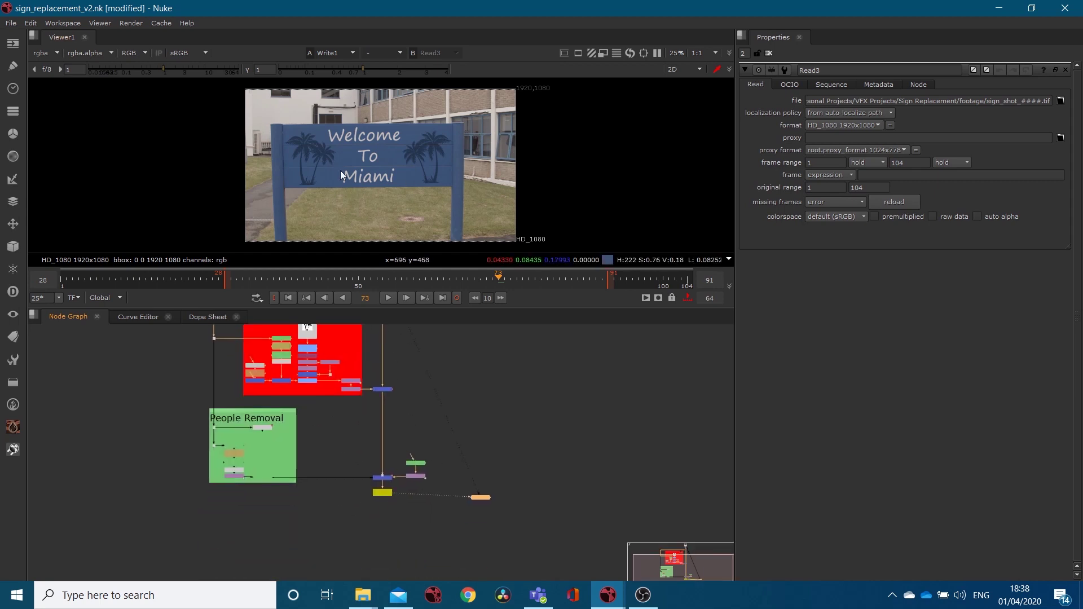
{"action": "key", "text": "2"}
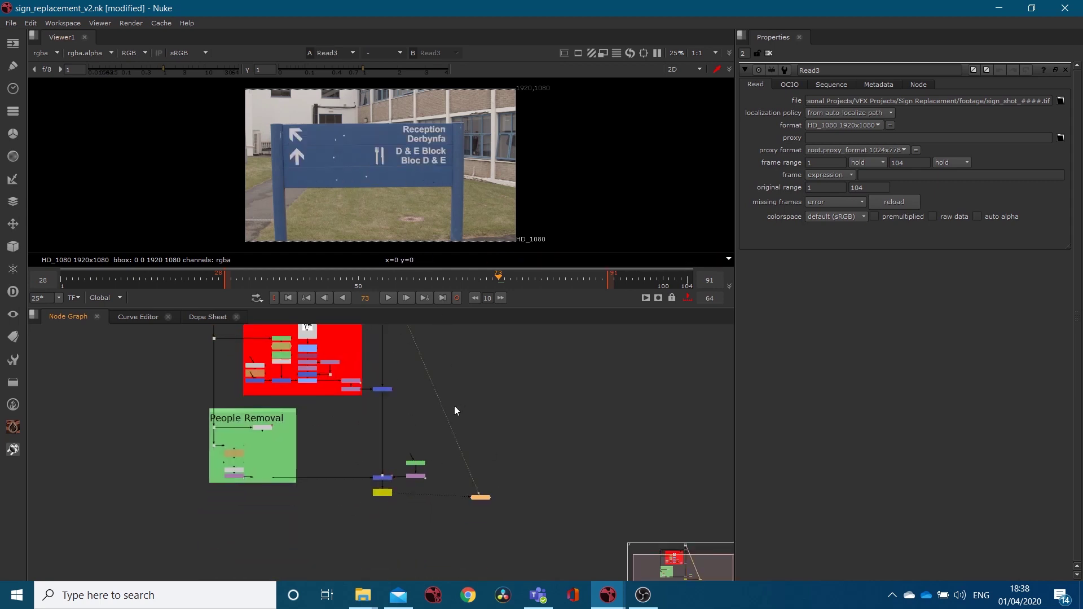
{"action": "key", "text": "1"}
{"action": "key", "text": "1"}
{"action": "key", "text": "1"}
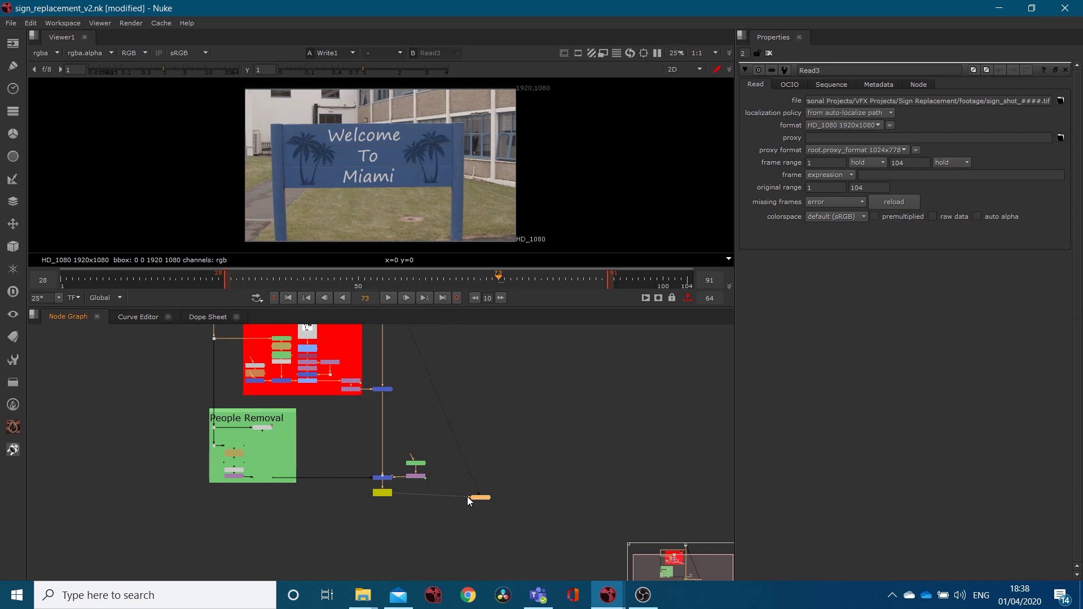
{"action": "left_click_drag", "start_coordinate": [467, 496], "coordinate": [387, 516]}
{"action": "left_click", "coordinate": [384, 495]}
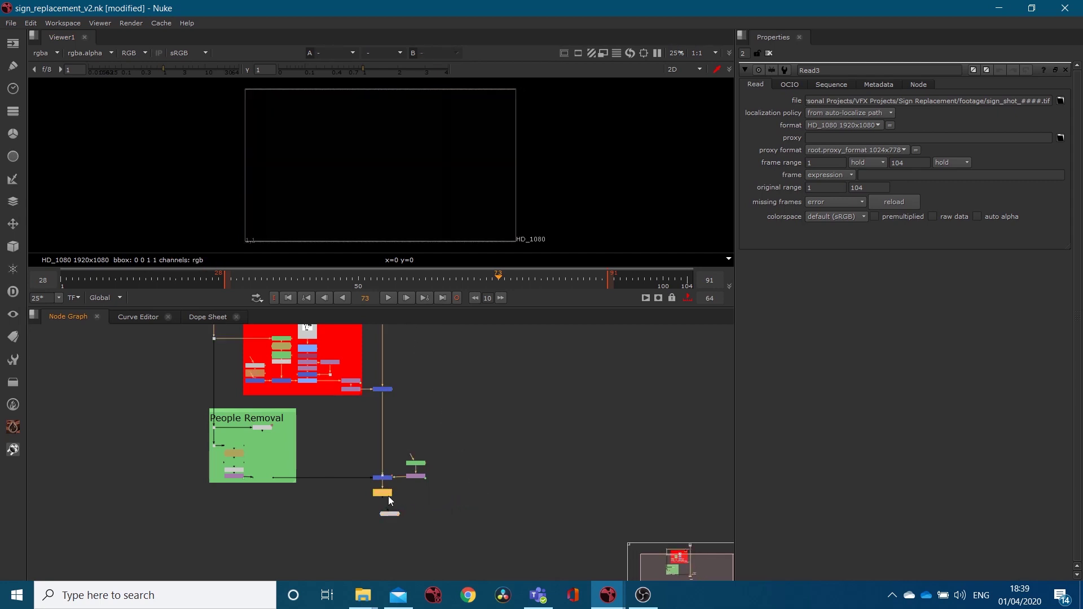
{"action": "key", "text": "1"}
{"action": "left_click", "coordinate": [393, 515]}
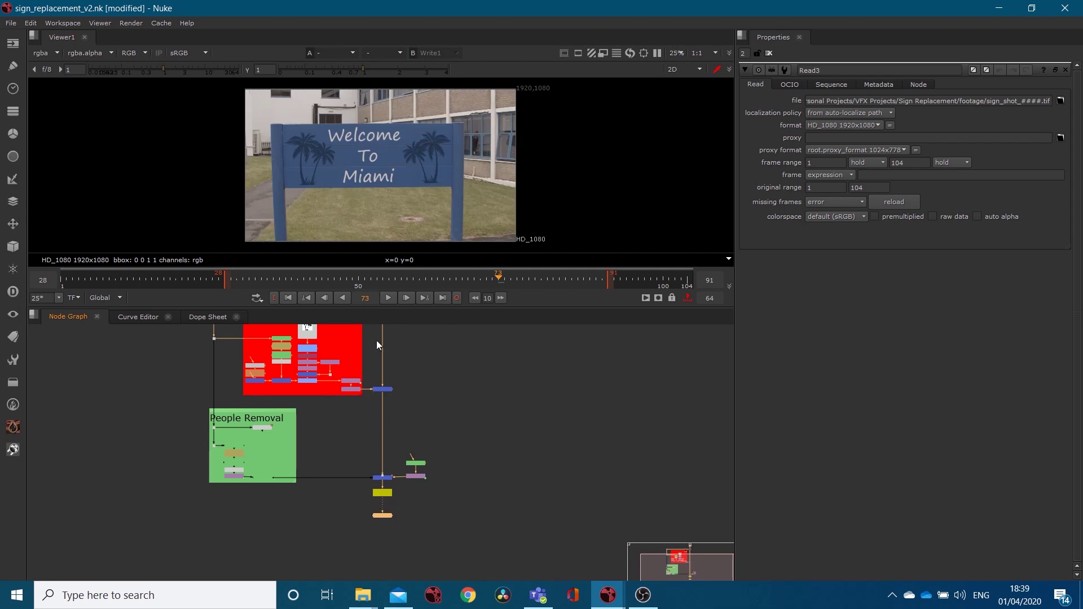
{"action": "middle_click_drag", "start_coordinate": [376, 340], "coordinate": [388, 428]}
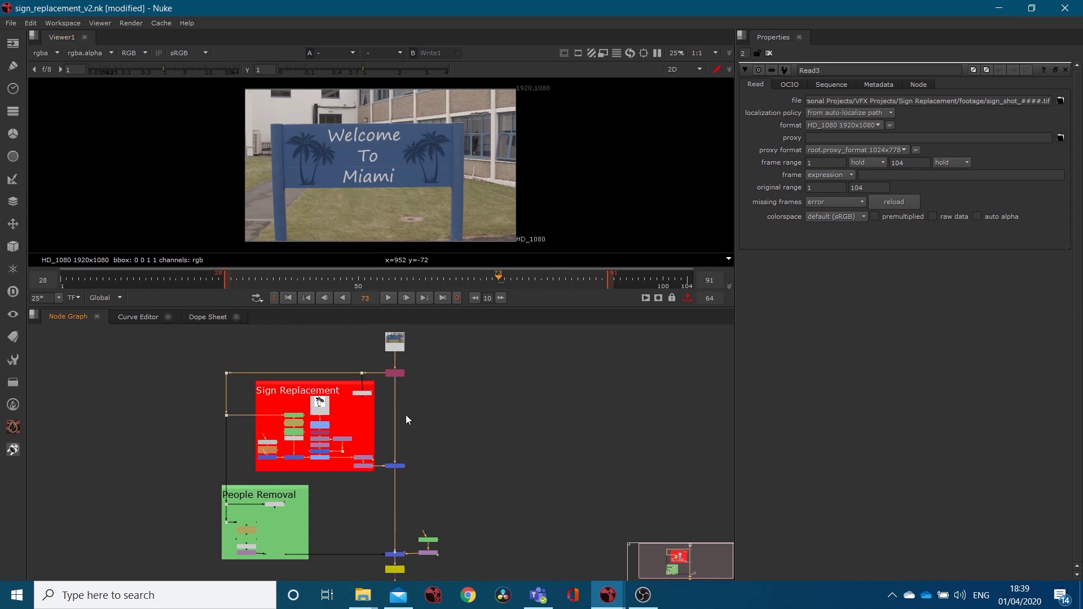
{"action": "scroll", "coordinate": [391, 407], "scroll_direction": "up", "scroll_amount": 5}
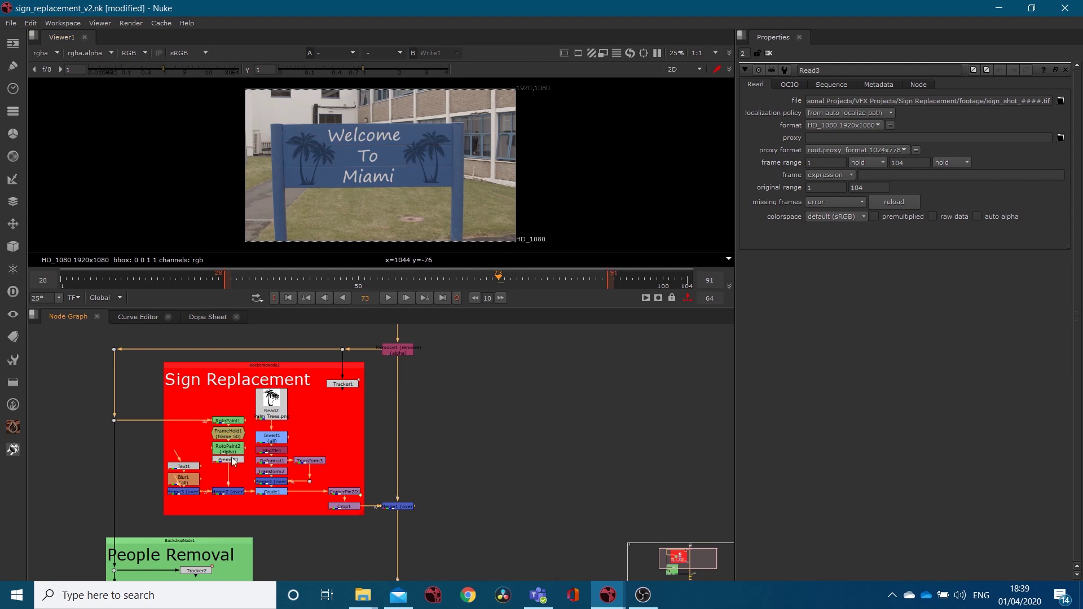
{"action": "scroll", "coordinate": [461, 429], "scroll_direction": "down", "scroll_amount": 1}
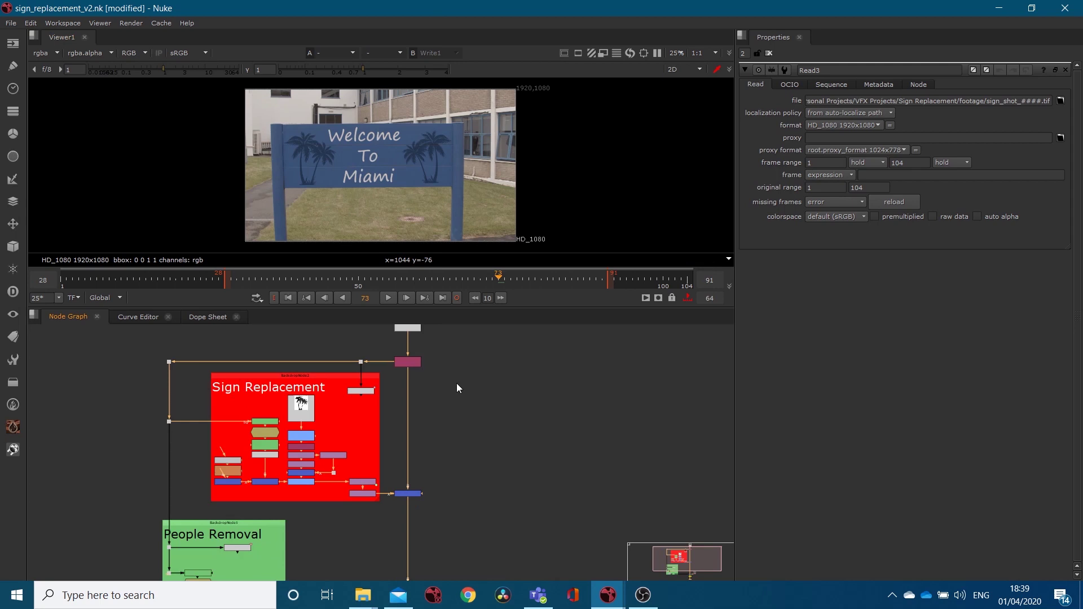
{"action": "middle_click_drag", "start_coordinate": [446, 376], "coordinate": [435, 409]}
{"action": "scroll", "coordinate": [400, 368], "scroll_direction": "up", "scroll_amount": 2}
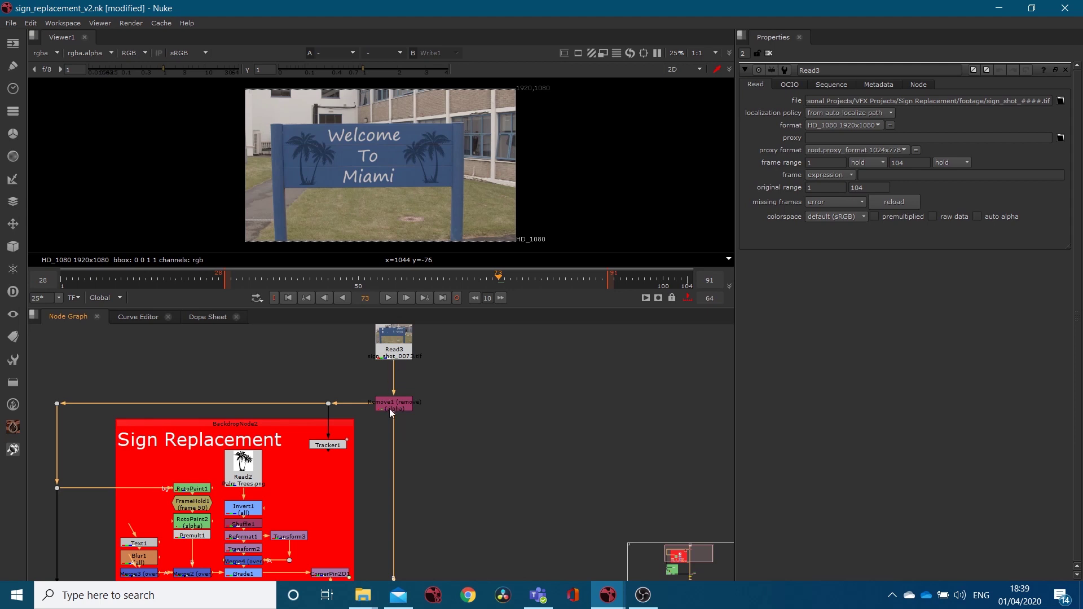
{"action": "middle_click_drag", "start_coordinate": [461, 537], "coordinate": [456, 447]}
{"action": "middle_click_drag", "start_coordinate": [424, 516], "coordinate": [416, 385]}
{"action": "left_click", "coordinate": [393, 490]}
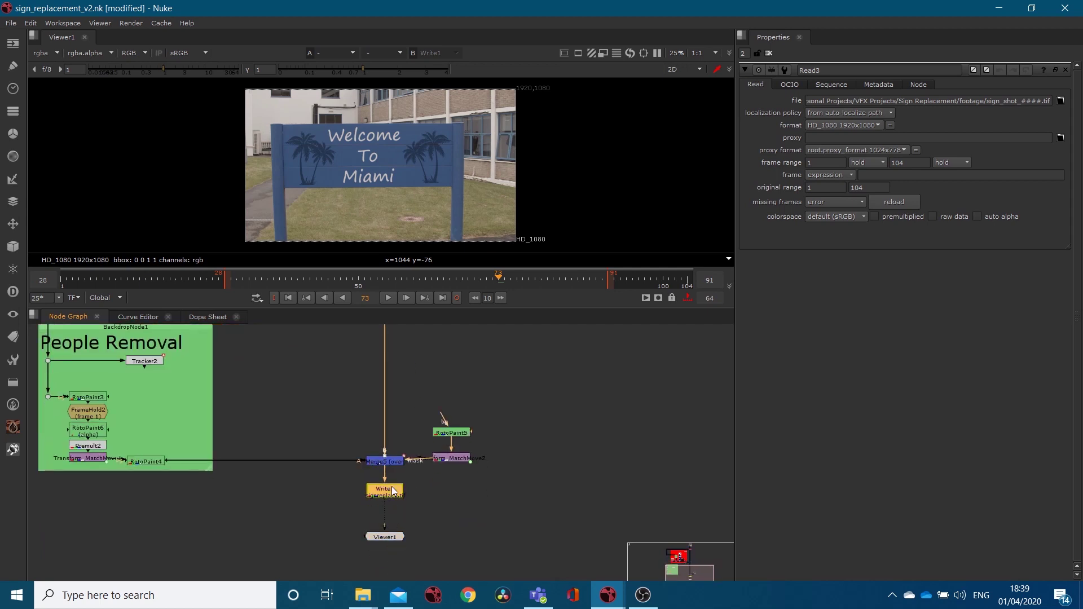
{"action": "middle_click_drag", "start_coordinate": [412, 389], "coordinate": [438, 402]}
{"action": "scroll", "coordinate": [437, 402], "scroll_direction": "down", "scroll_amount": 1}
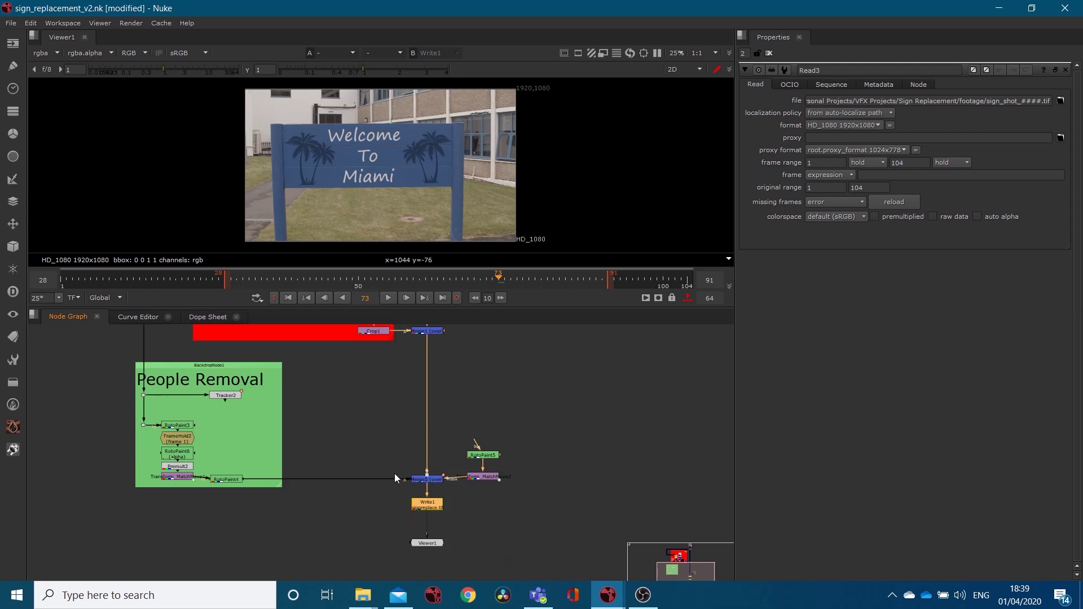
{"action": "middle_click_drag", "start_coordinate": [406, 412], "coordinate": [377, 493]}
{"action": "middle_click_drag", "start_coordinate": [377, 419], "coordinate": [365, 521]}
{"action": "middle_click_drag", "start_coordinate": [421, 472], "coordinate": [398, 331]}
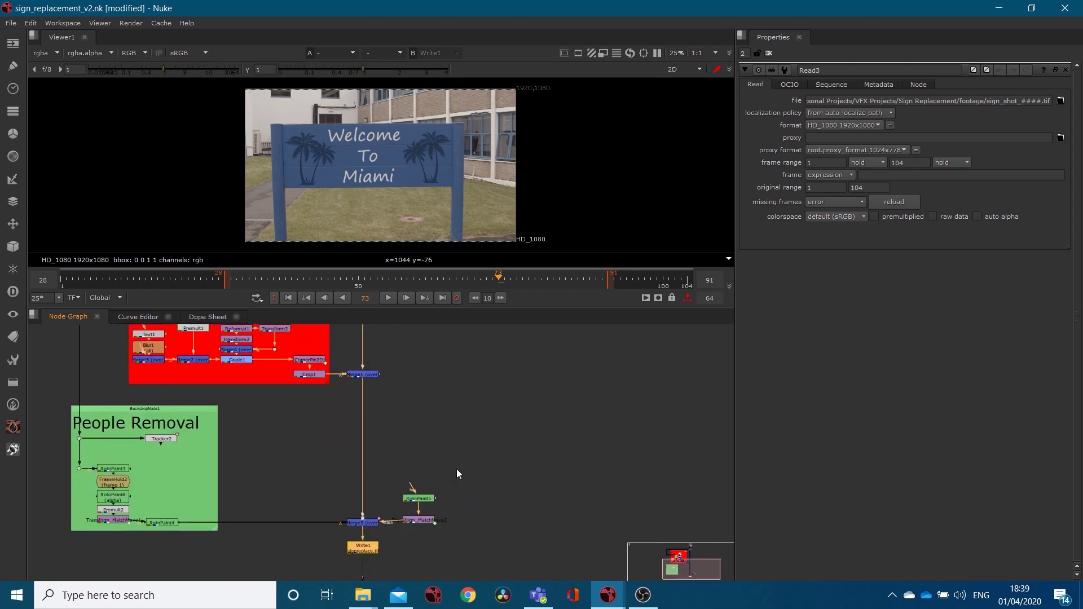
{"action": "scroll", "coordinate": [420, 435], "scroll_direction": "up", "scroll_amount": 5}
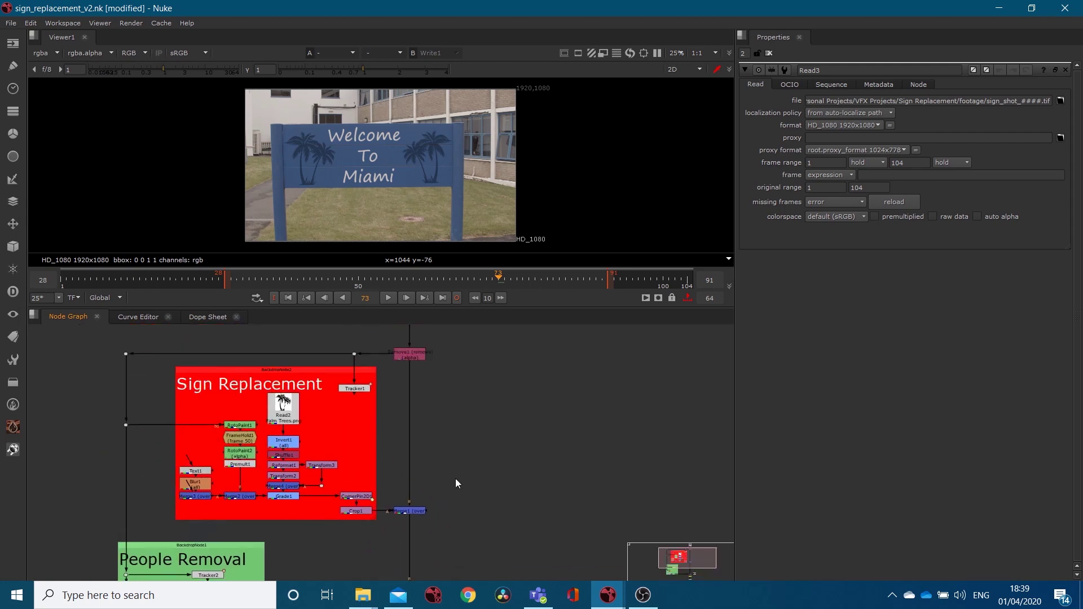
{"action": "scroll", "coordinate": [456, 446], "scroll_direction": "up", "scroll_amount": 2}
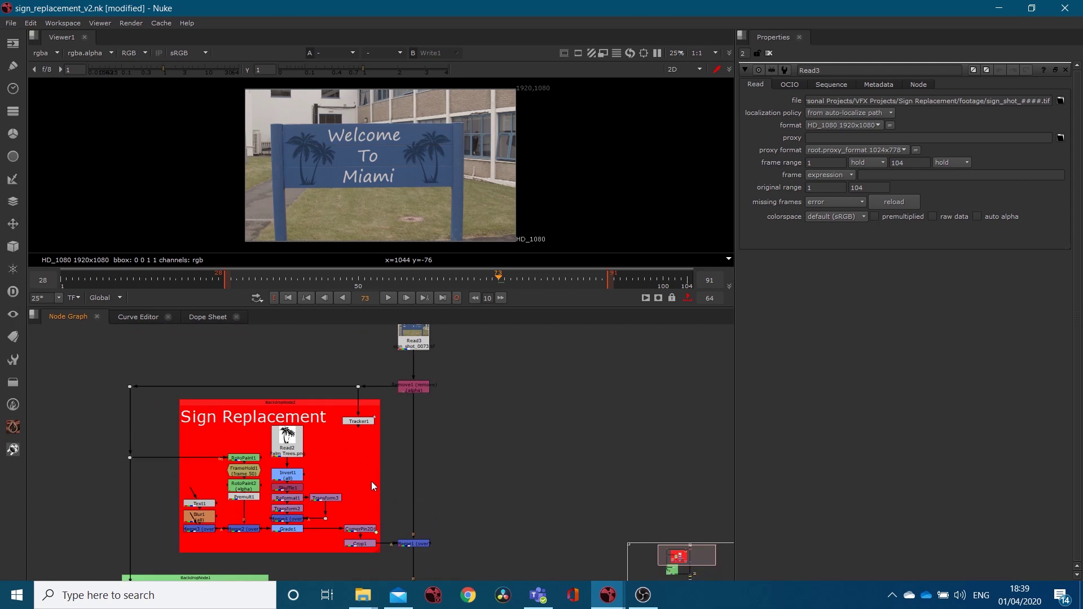
{"action": "scroll", "coordinate": [411, 530], "scroll_direction": "up", "scroll_amount": 4}
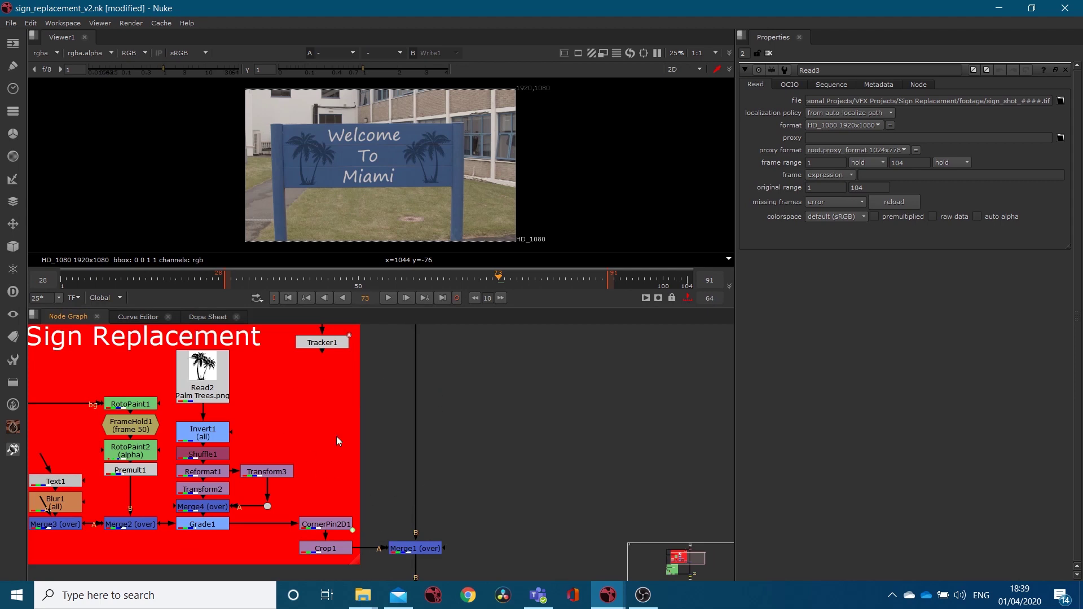
{"action": "scroll", "coordinate": [485, 420], "scroll_direction": "down", "scroll_amount": 3}
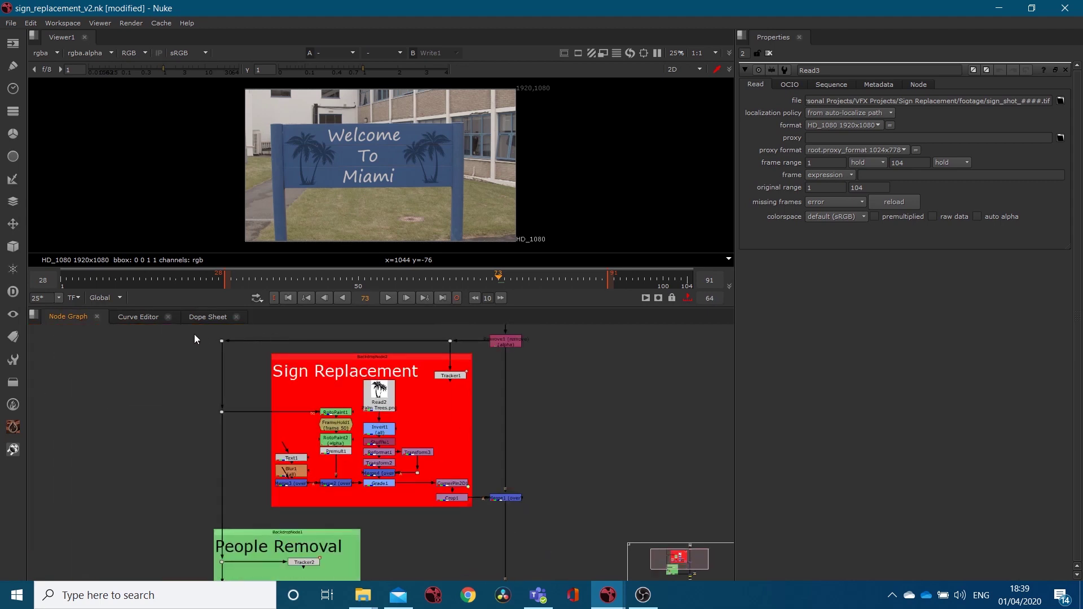
{"action": "left_click_drag", "start_coordinate": [194, 338], "coordinate": [484, 512]}
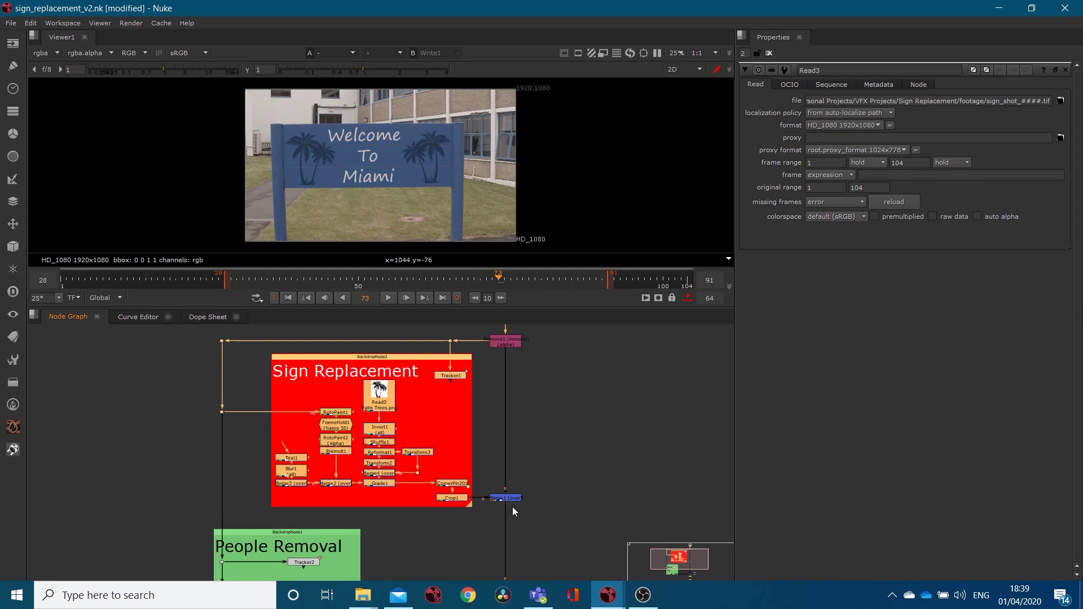
{"action": "scroll", "coordinate": [500, 502], "scroll_direction": "up", "scroll_amount": 4}
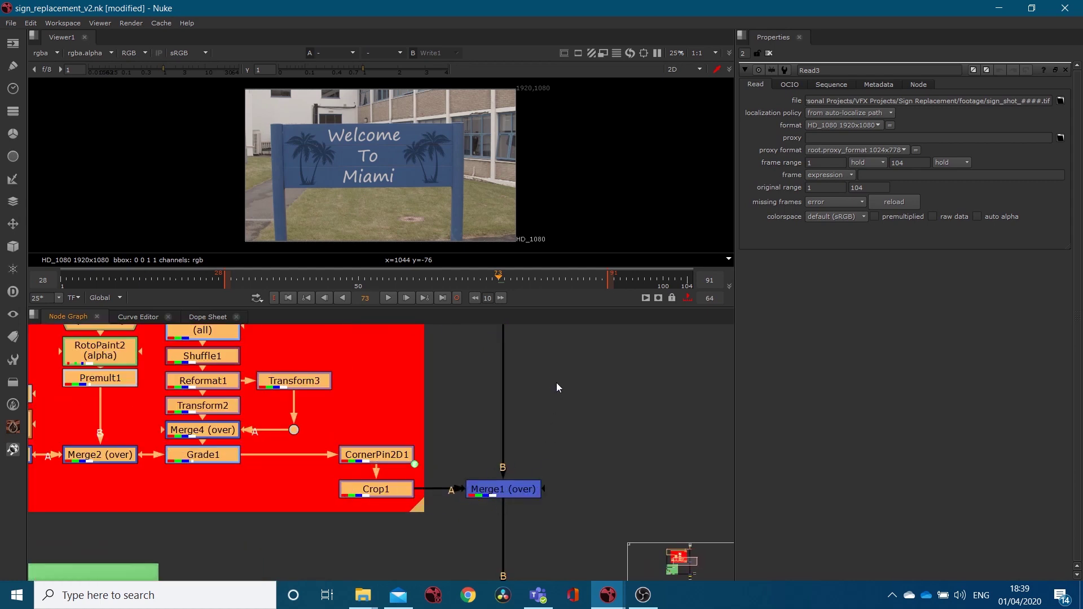
{"action": "scroll", "coordinate": [483, 495], "scroll_direction": "down", "scroll_amount": 4}
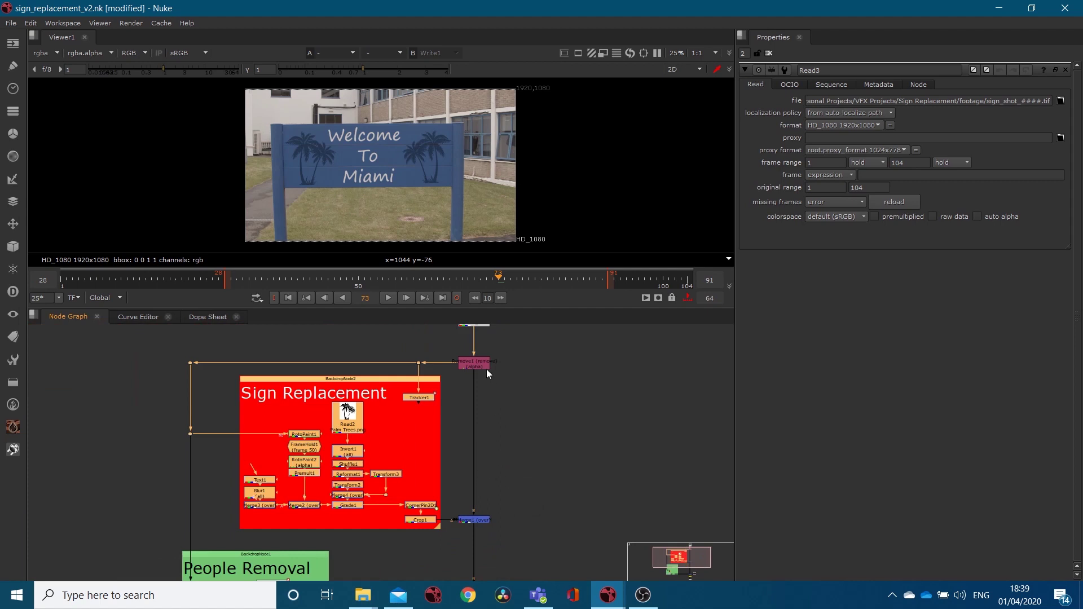
View Remove1, then move Viewer1 out from under Write1 and connect it to Merge1.
{"action": "left_click", "coordinate": [487, 364]}
{"action": "key", "text": "1"}
{"action": "middle_click_drag", "start_coordinate": [514, 558], "coordinate": [475, 393]}
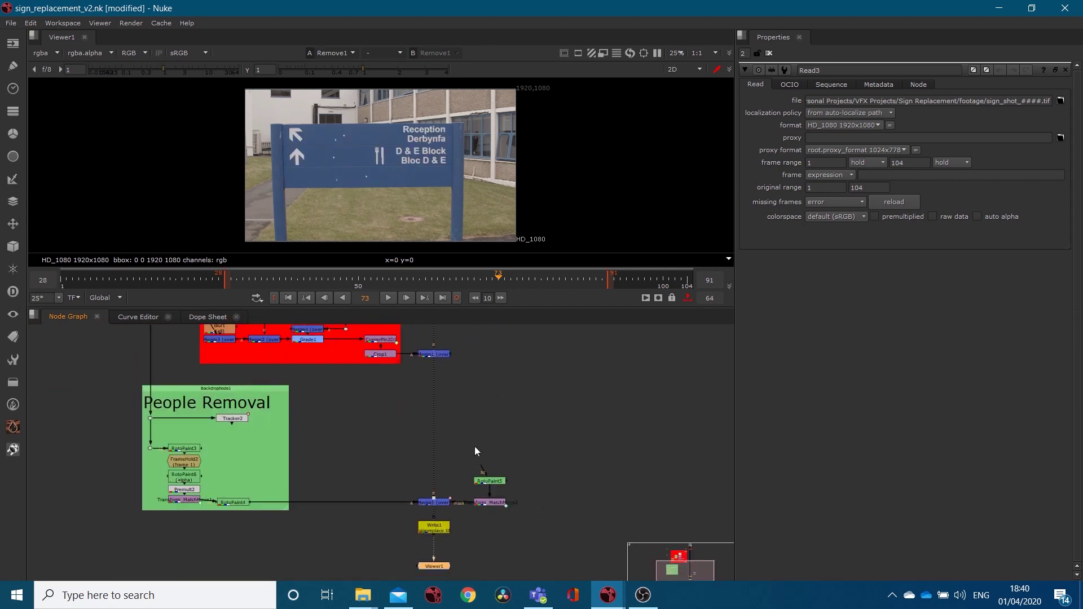
{"action": "scroll", "coordinate": [444, 552], "scroll_direction": "down", "scroll_amount": 1}
{"action": "left_click_drag", "start_coordinate": [442, 558], "coordinate": [486, 354]}
{"action": "middle_click_drag", "start_coordinate": [485, 358], "coordinate": [462, 435]}
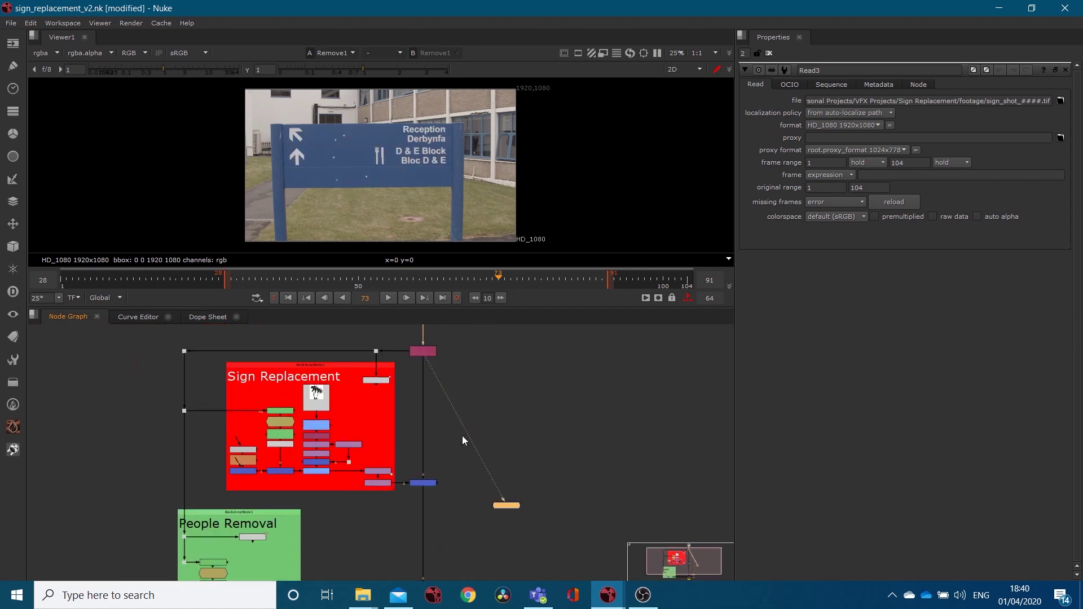
{"action": "scroll", "coordinate": [451, 479], "scroll_direction": "up", "scroll_amount": 2}
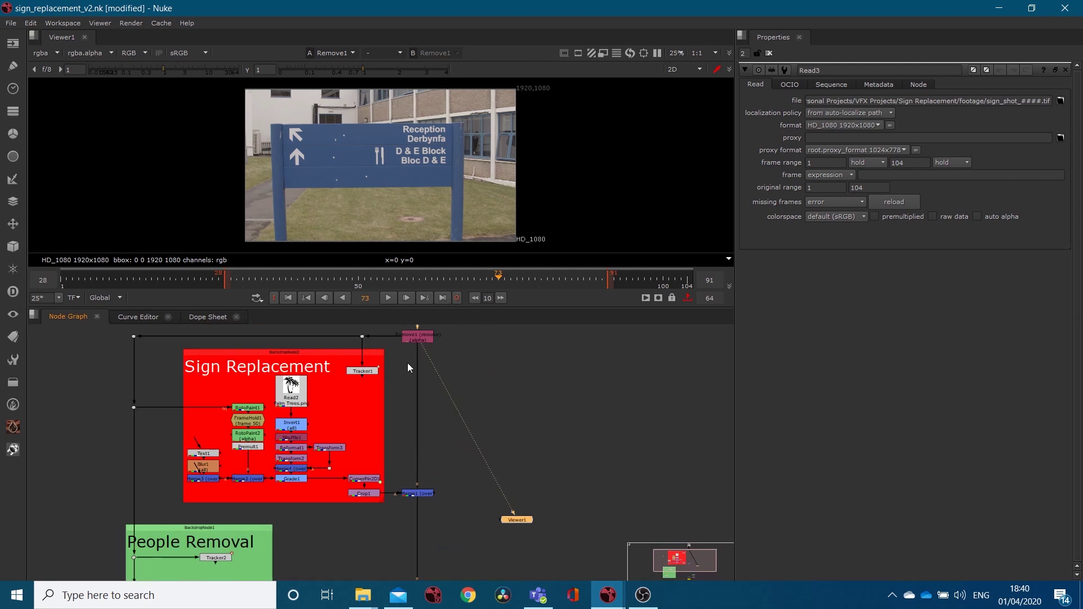
{"action": "left_click", "coordinate": [422, 494]}
{"action": "key", "text": "1"}
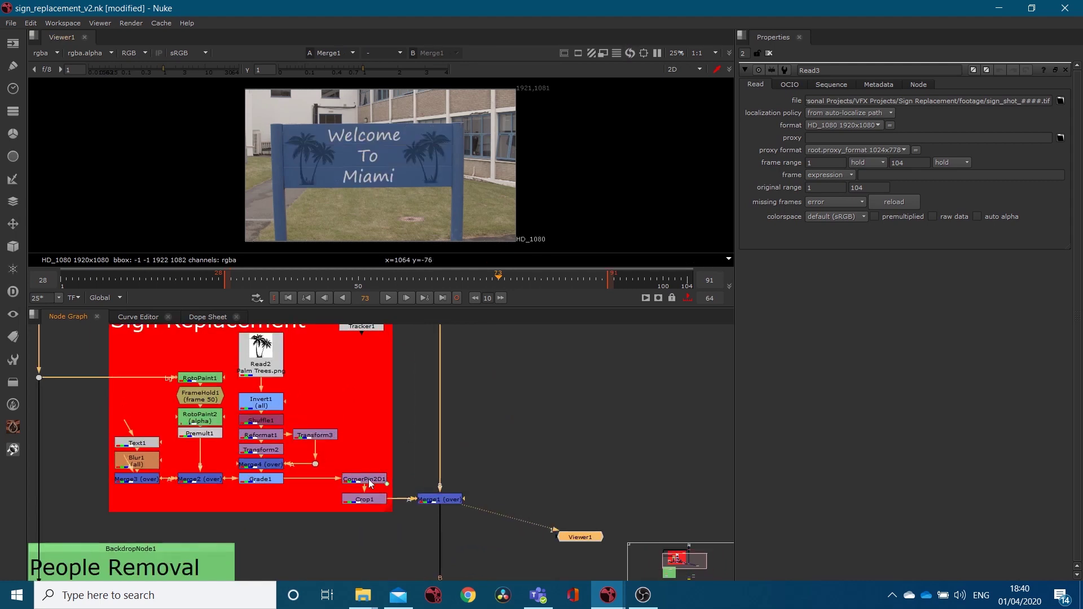
Compare Remove1's original sign with the Merge1 composite, then select the Sign Replacement nodes.
{"action": "scroll", "coordinate": [420, 325], "scroll_direction": "up", "scroll_amount": 2}
{"action": "left_click", "coordinate": [430, 339]}
{"action": "key", "text": "1"}
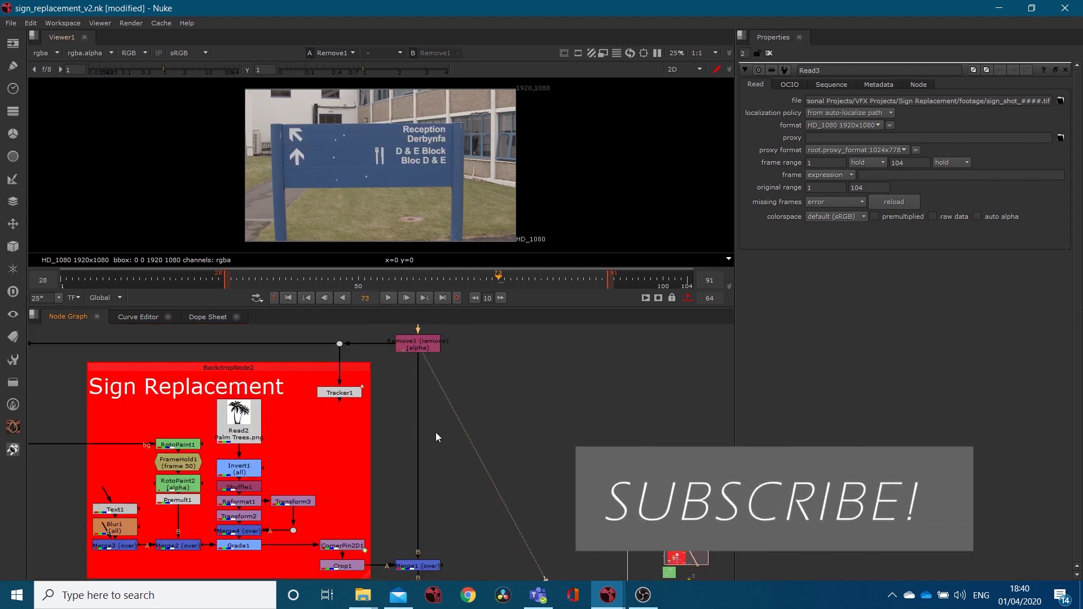
{"action": "left_click", "coordinate": [415, 562]}
{"action": "key", "text": "1"}
{"action": "middle_click_drag", "start_coordinate": [258, 396], "coordinate": [283, 381]}
{"action": "scroll", "coordinate": [282, 380], "scroll_direction": "down", "scroll_amount": 2}
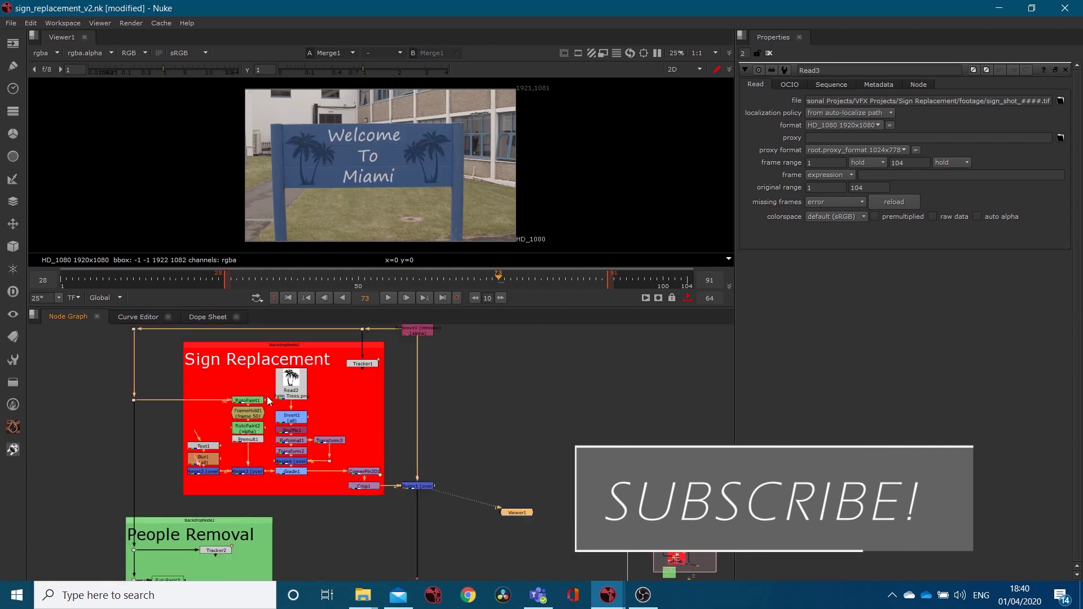
{"action": "left_click_drag", "start_coordinate": [109, 326], "coordinate": [394, 502]}
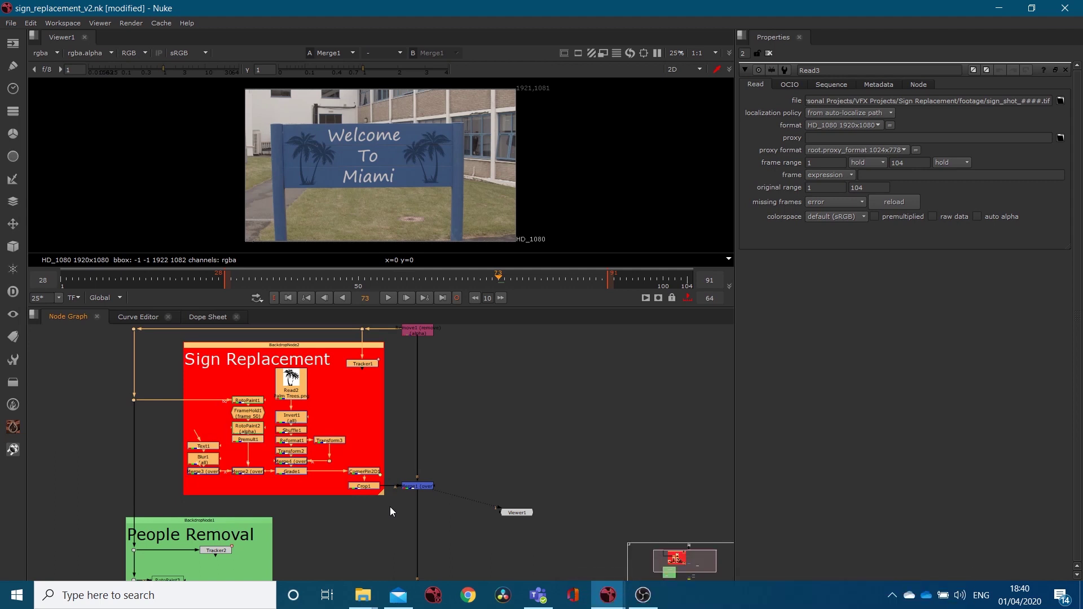
View the raw Read3 footage, then return Viewer1 to the final Merge1 composite.
{"action": "middle_click_drag", "start_coordinate": [477, 395], "coordinate": [460, 490]}
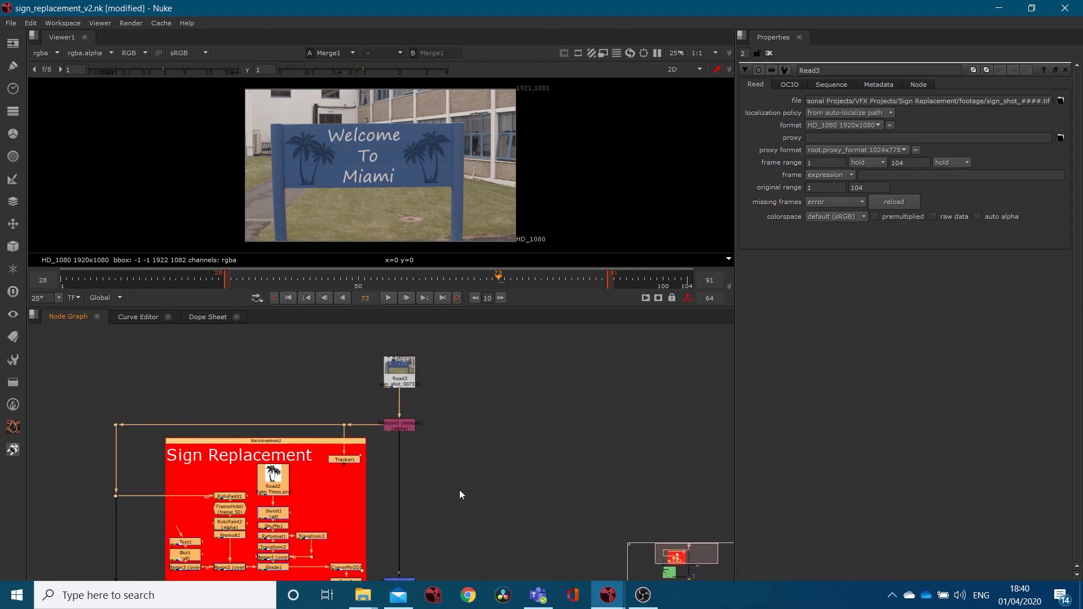
{"action": "left_click", "coordinate": [402, 379]}
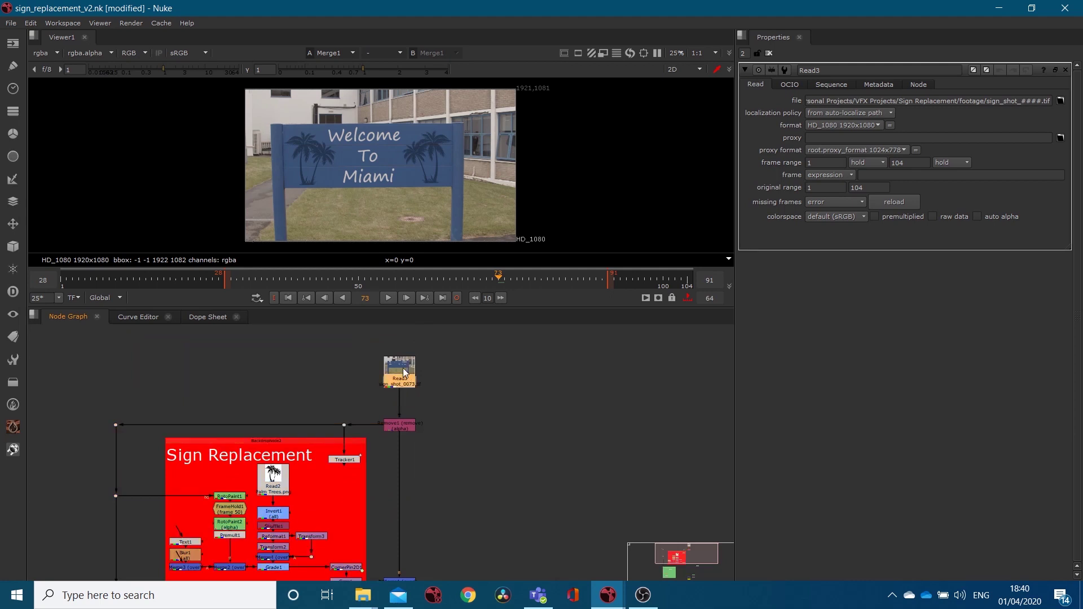
{"action": "middle_click_drag", "start_coordinate": [462, 506], "coordinate": [455, 442]}
{"action": "key", "text": "1"}
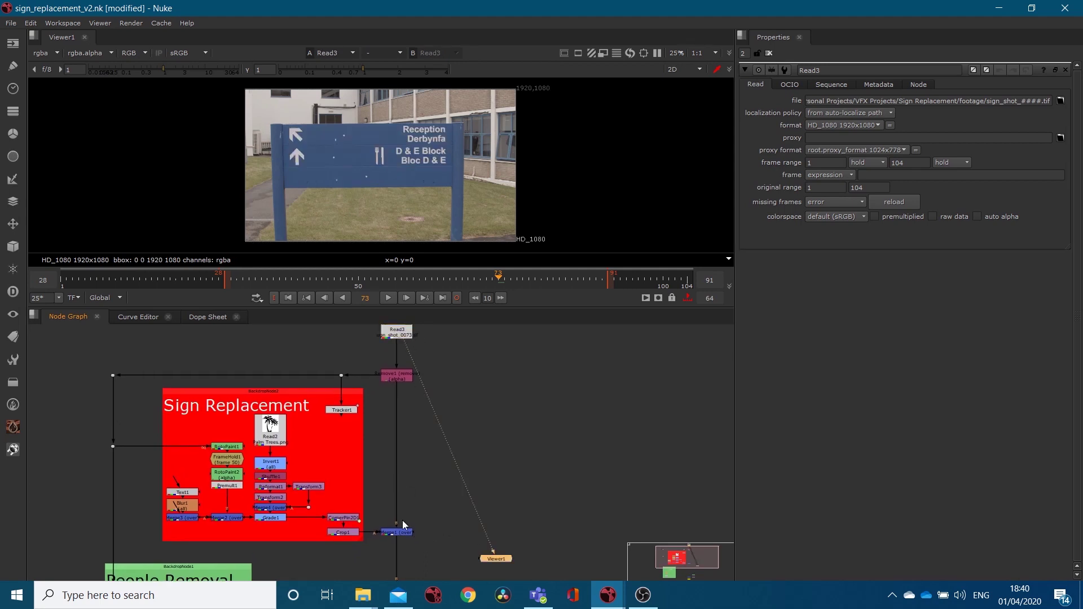
{"action": "middle_click_drag", "start_coordinate": [409, 549], "coordinate": [418, 498]}
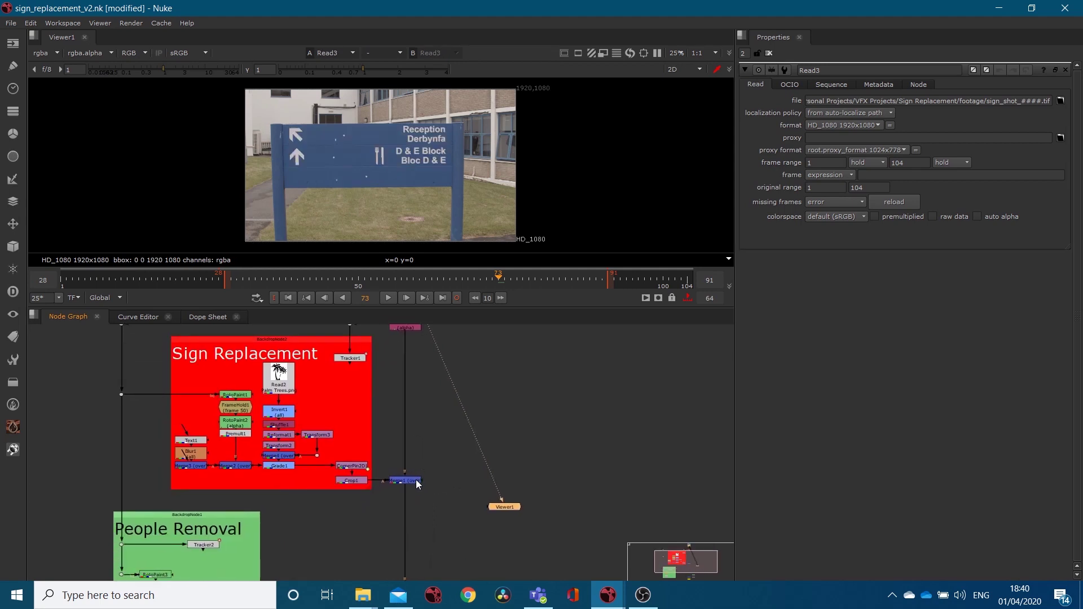
{"action": "left_click", "coordinate": [415, 479]}
{"action": "key", "text": "1"}
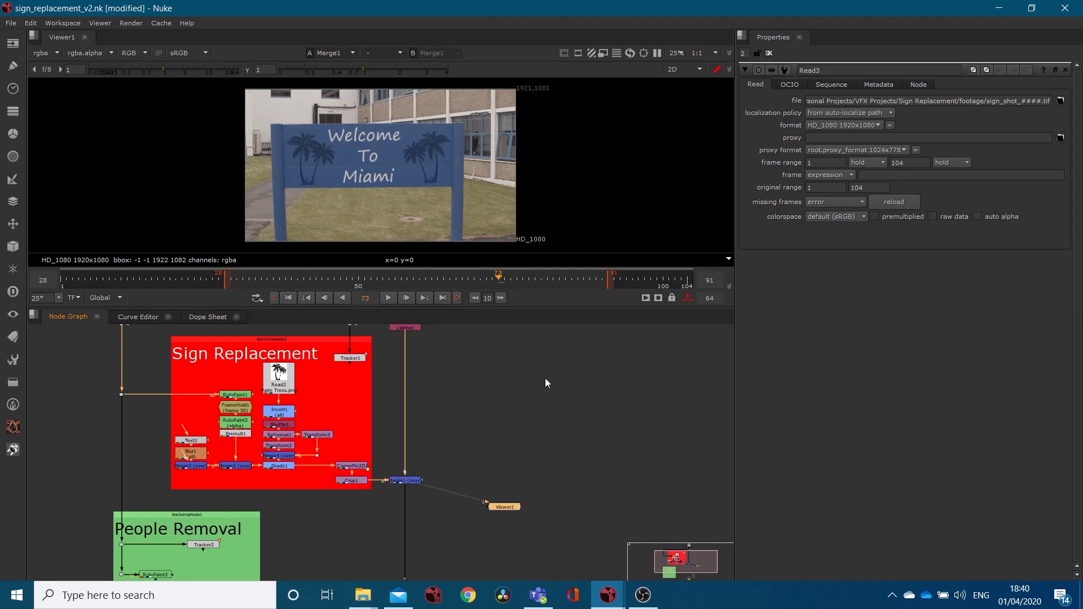
{"action": "left_click_drag", "start_coordinate": [381, 493], "coordinate": [108, 337]}
{"action": "scroll", "coordinate": [277, 463], "scroll_direction": "up", "scroll_amount": 5}
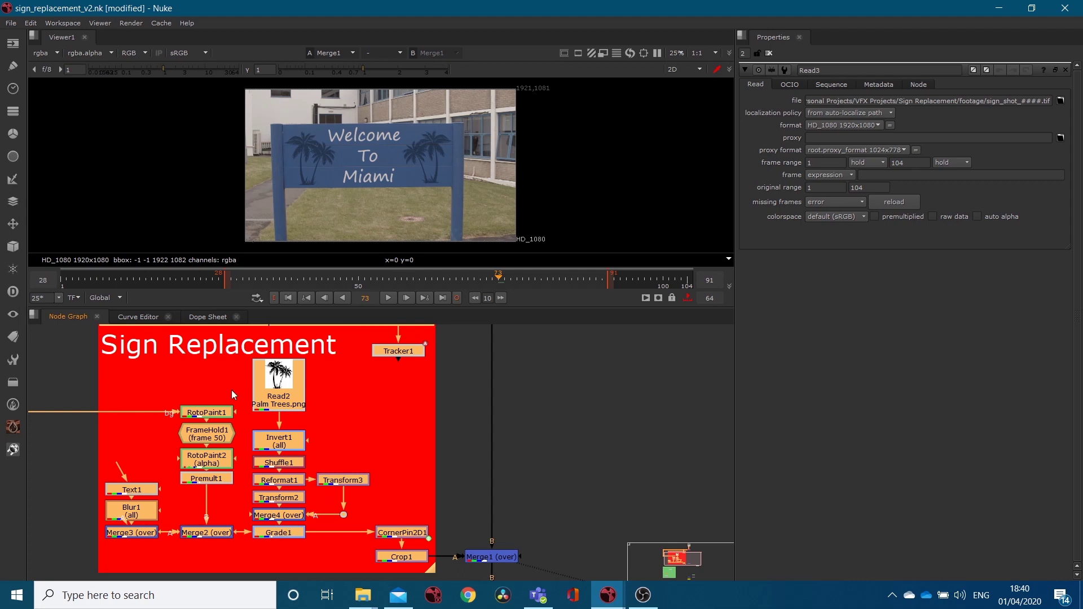
{"action": "left_click", "coordinate": [203, 418]}
{"action": "left_click", "coordinate": [203, 438]}
{"action": "left_click", "coordinate": [208, 464]}
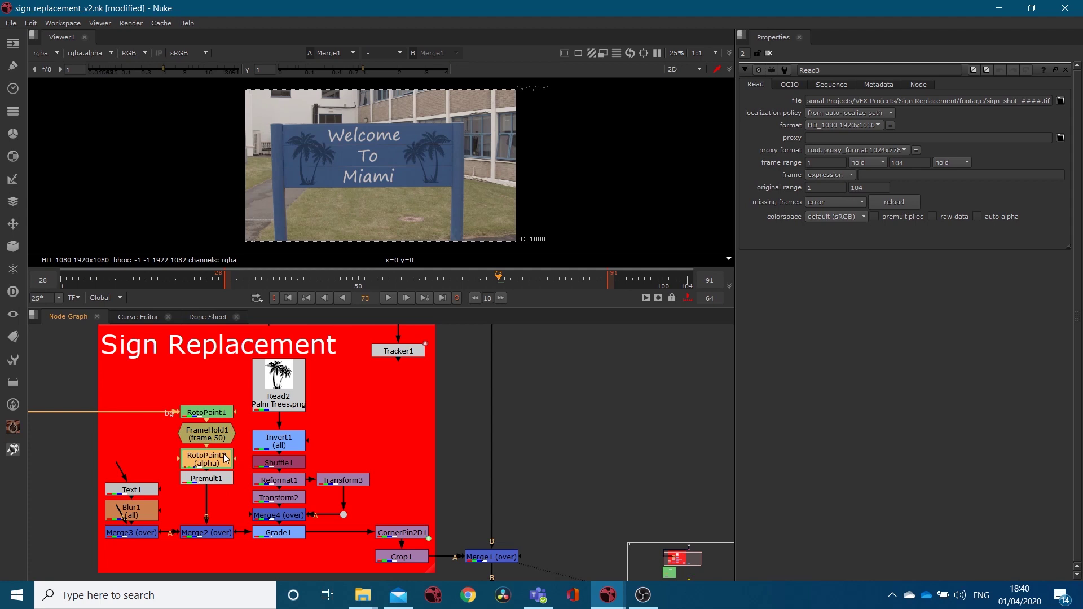
{"action": "middle_click_drag", "start_coordinate": [531, 539], "coordinate": [513, 489]}
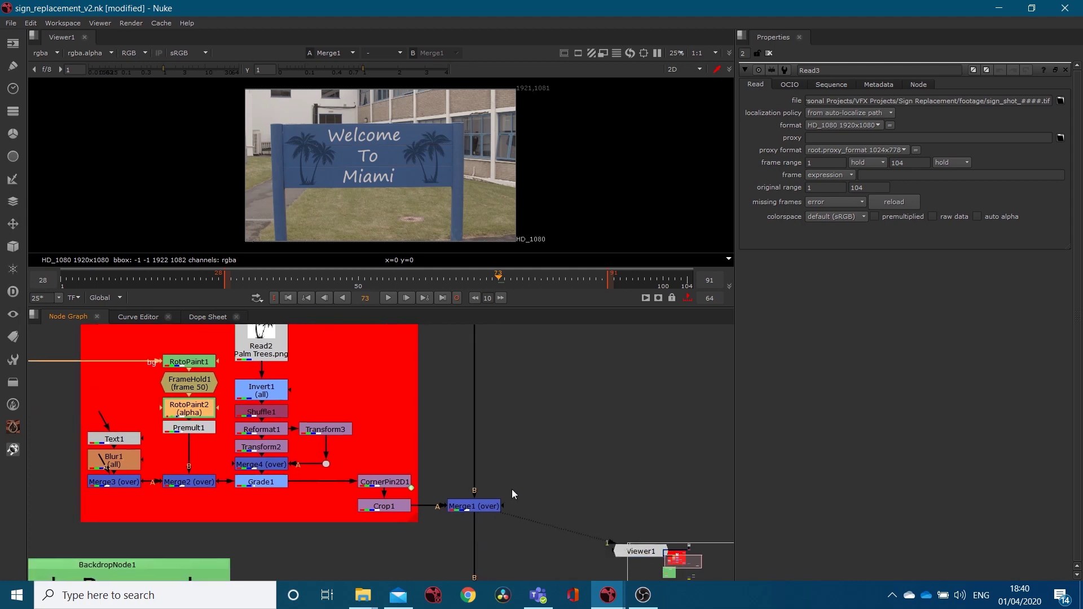
{"action": "scroll", "coordinate": [512, 489], "scroll_direction": "down", "scroll_amount": 1}
{"action": "middle_click_drag", "start_coordinate": [491, 369], "coordinate": [472, 403]}
{"action": "scroll", "coordinate": [472, 404], "scroll_direction": "down", "scroll_amount": 1}
{"action": "key", "text": "1"}
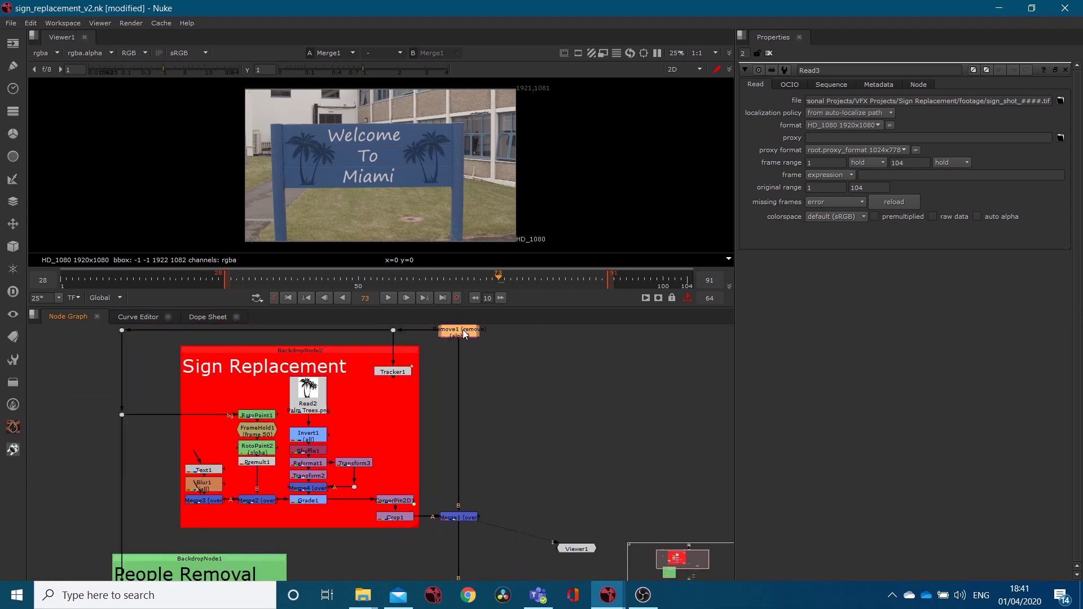
{"action": "middle_click_drag", "start_coordinate": [508, 380], "coordinate": [492, 432]}
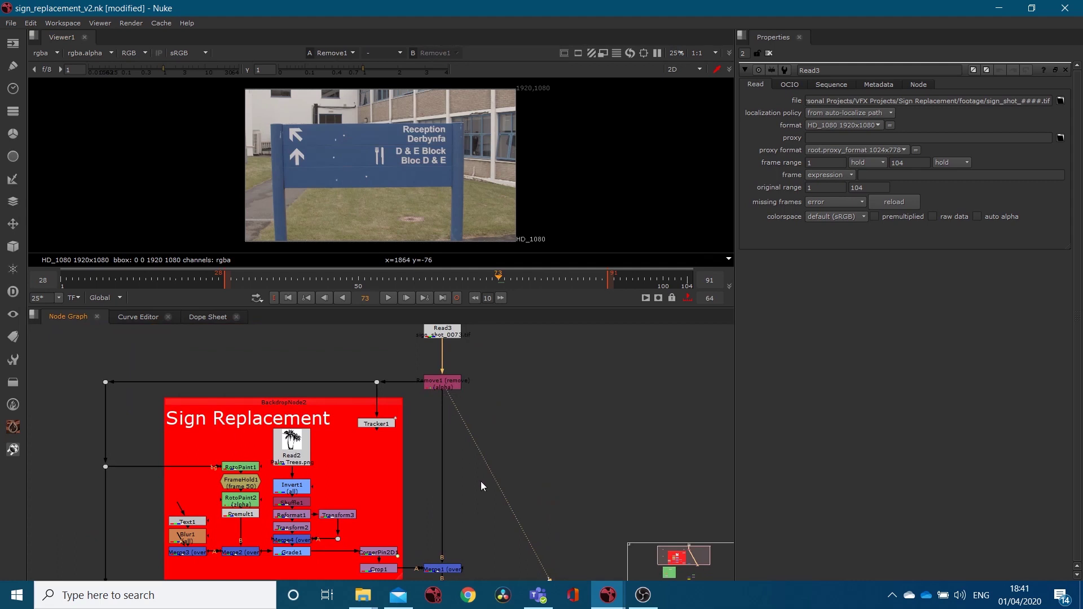
{"action": "left_click", "coordinate": [450, 330]}
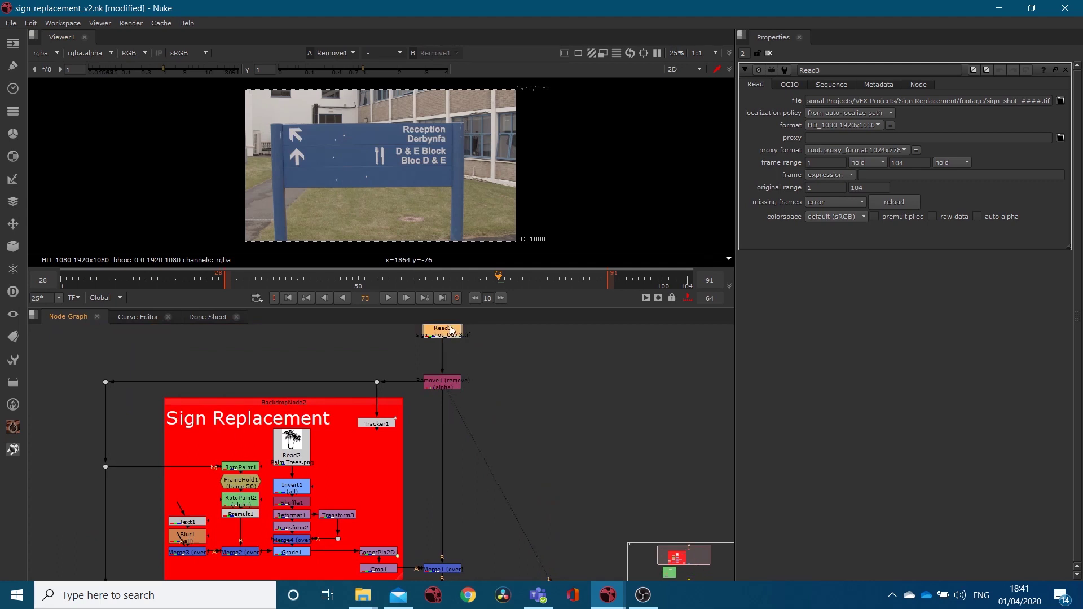
{"action": "key", "text": "1"}
{"action": "middle_click_drag", "start_coordinate": [495, 529], "coordinate": [491, 452]}
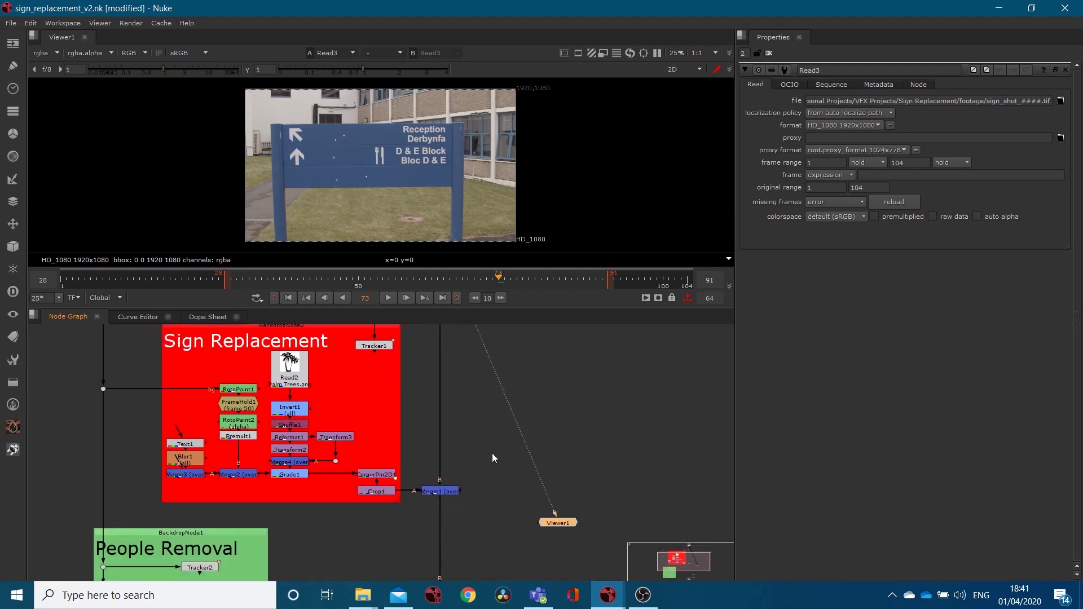
{"action": "left_click", "coordinate": [451, 492]}
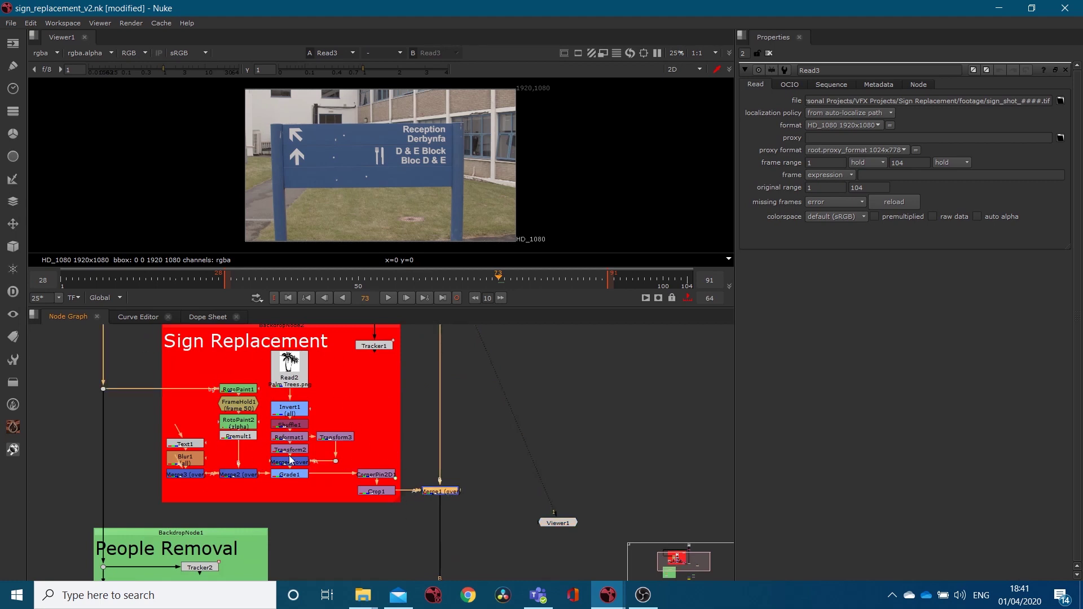
{"action": "key", "text": "1"}
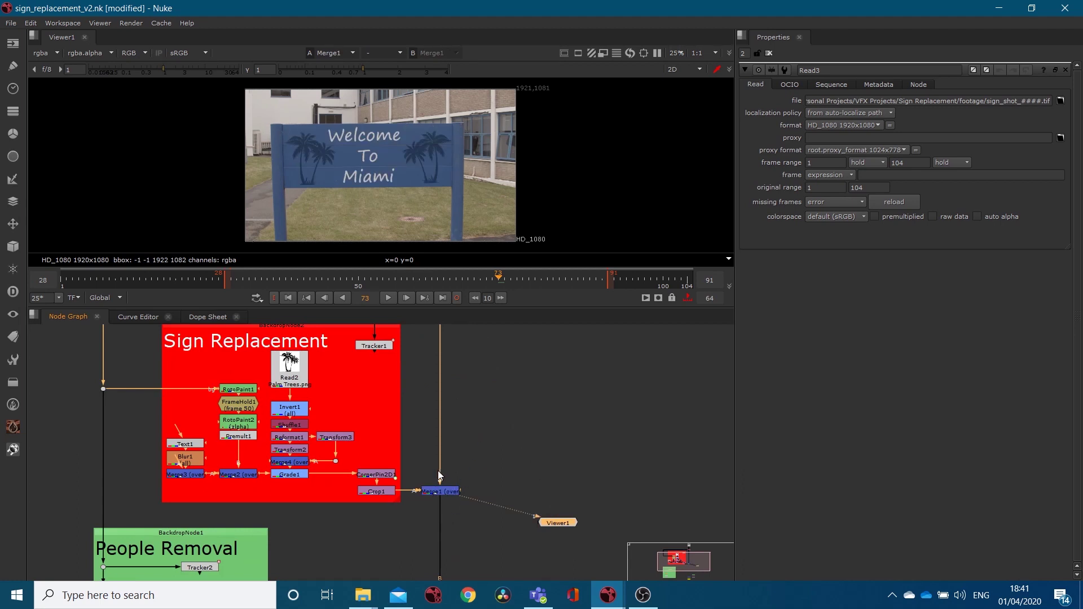
{"action": "middle_click_drag", "start_coordinate": [462, 380], "coordinate": [435, 489]}
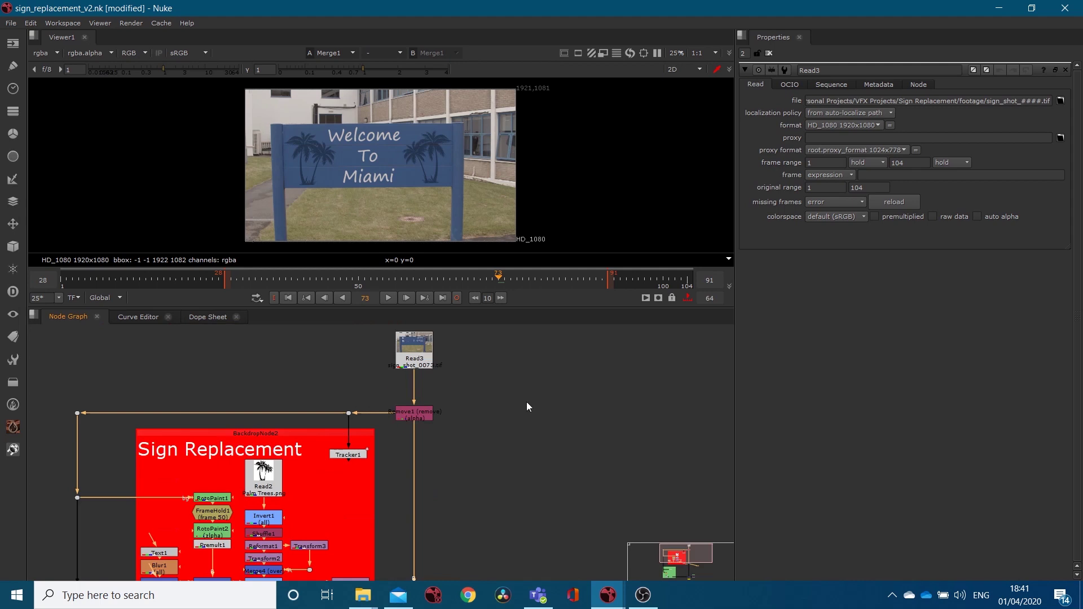
Jump the timeline to frame 50, then to frame 45.
{"action": "scroll", "coordinate": [381, 455], "scroll_direction": "down", "scroll_amount": 3}
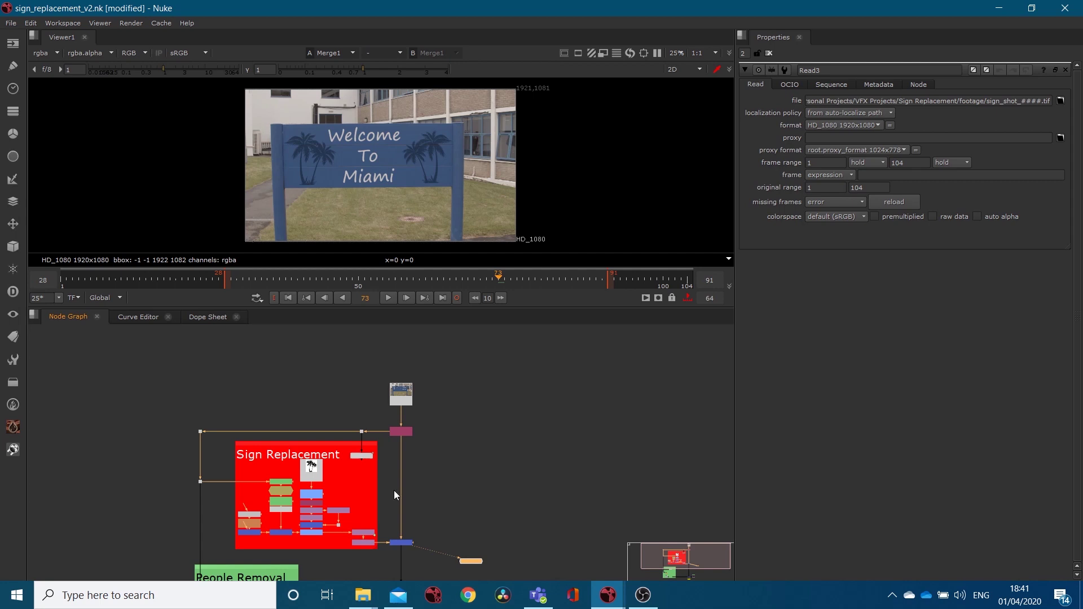
{"action": "middle_click_drag", "start_coordinate": [414, 522], "coordinate": [415, 441]}
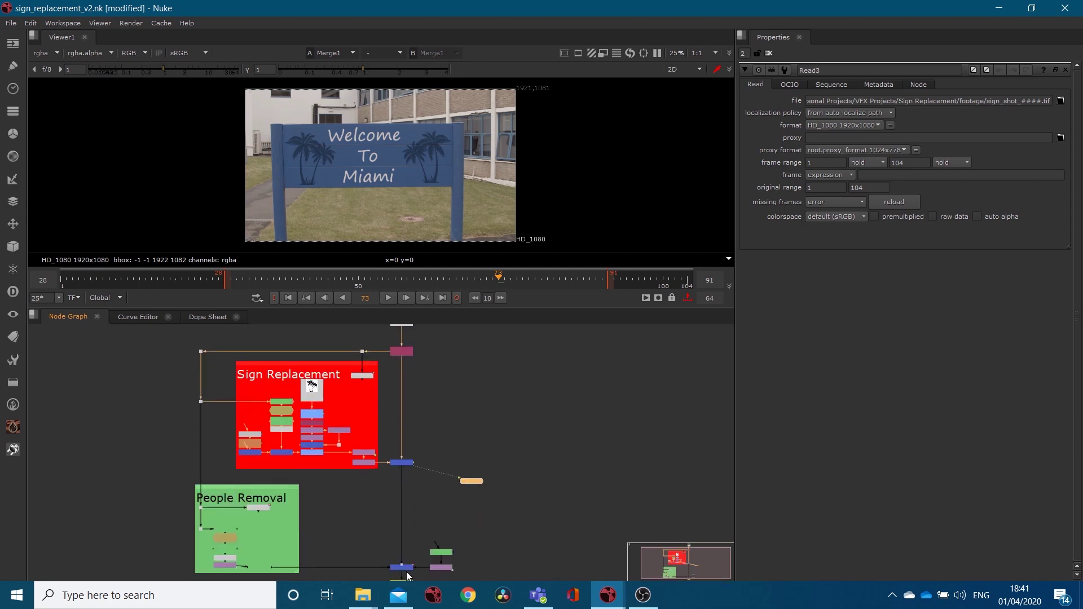
{"action": "left_click", "coordinate": [361, 277]}
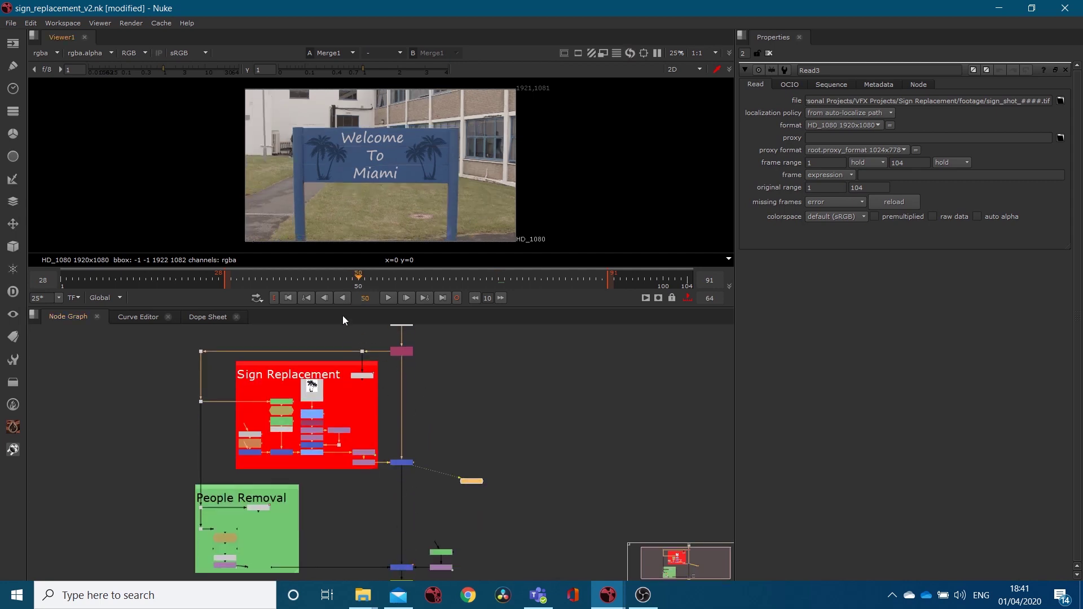
{"action": "left_click", "coordinate": [328, 279]}
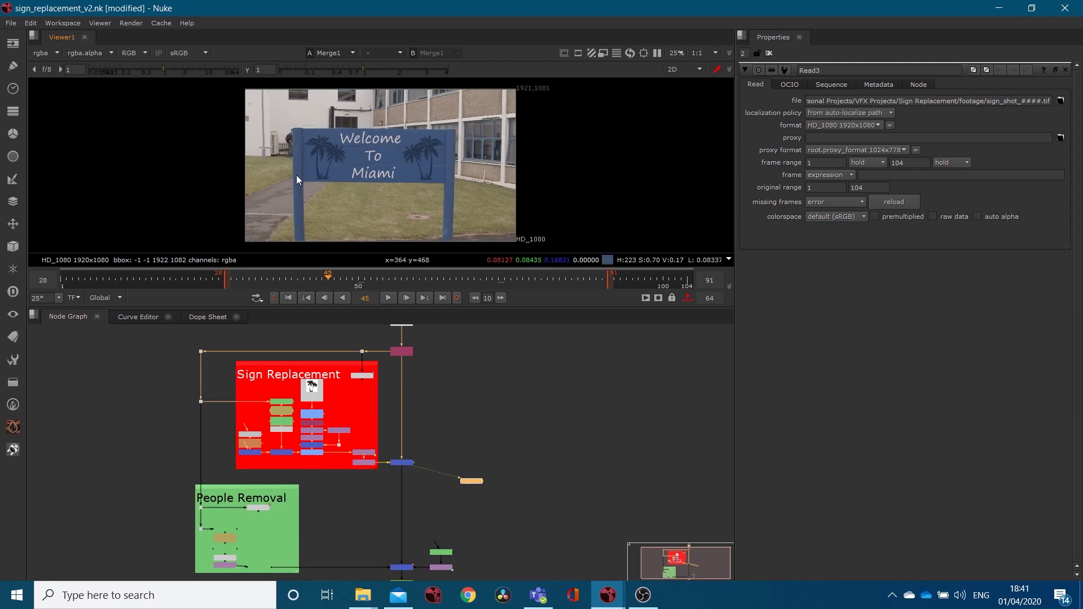
Compare the Remove node's original sign with the Merge1 Welcome To Miami composite.
{"action": "middle_click_drag", "start_coordinate": [433, 483], "coordinate": [413, 420]}
{"action": "middle_click_drag", "start_coordinate": [299, 376], "coordinate": [306, 438]}
{"action": "left_click", "coordinate": [396, 350], "text": "ctrl+shift"}
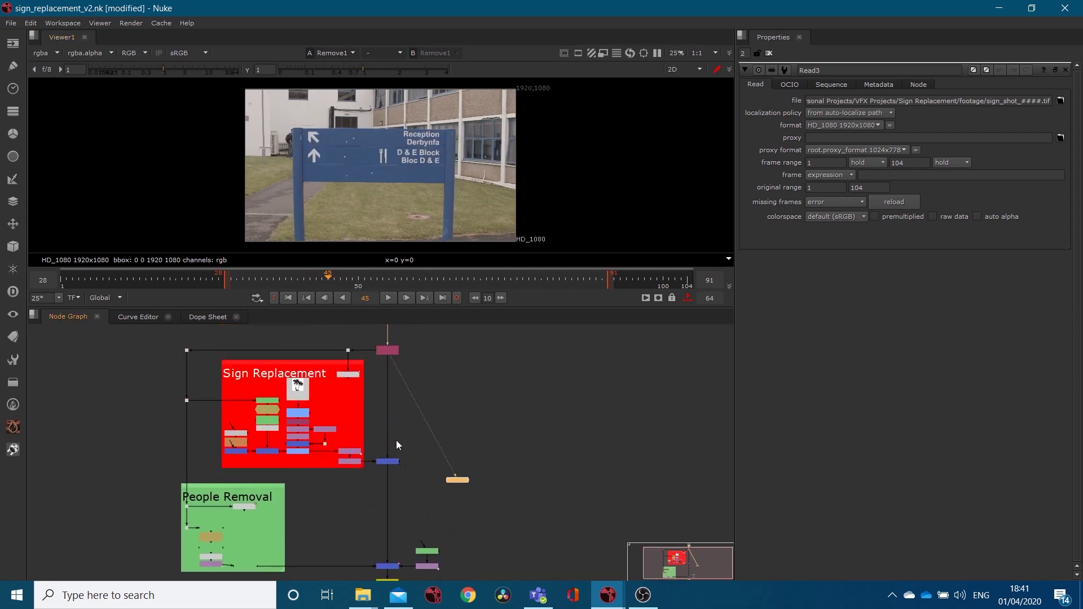
{"action": "left_click", "coordinate": [390, 464], "text": "ctrl+shift"}
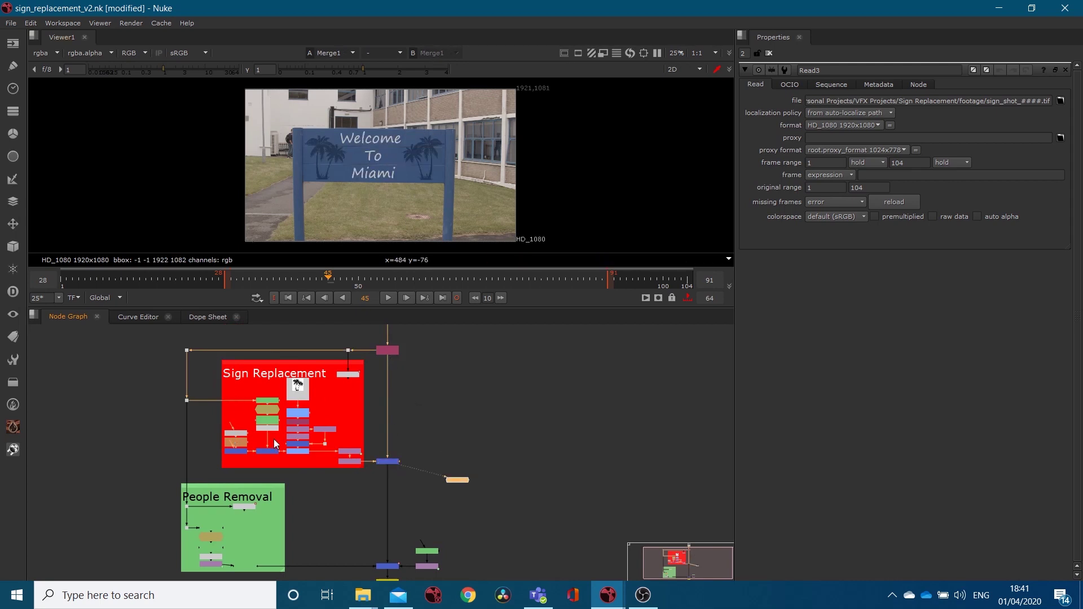
{"action": "scroll", "coordinate": [273, 439], "scroll_direction": "up", "scroll_amount": 2}
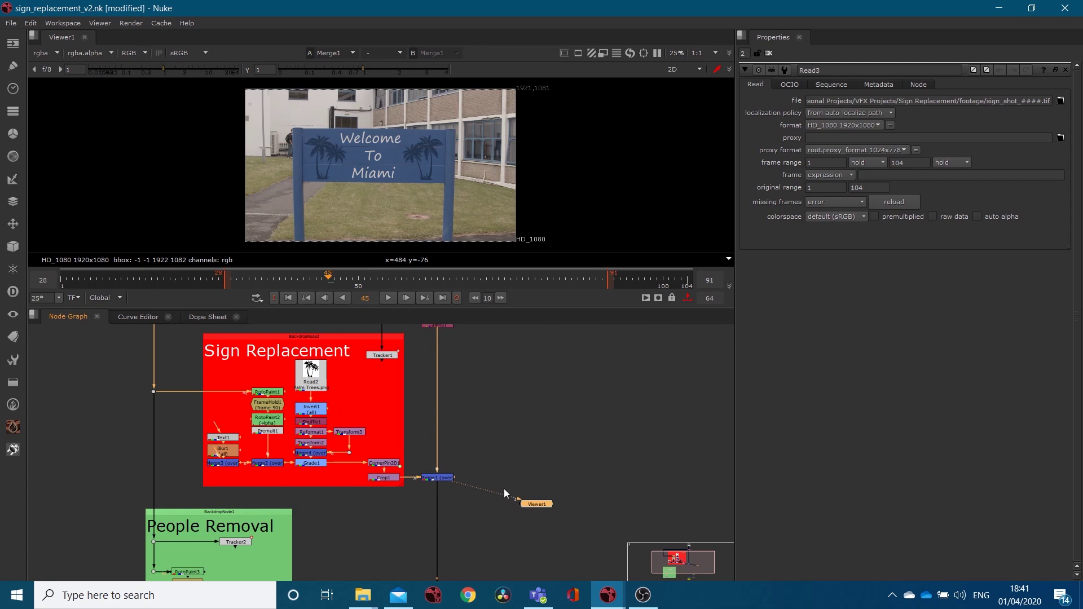
{"action": "middle_click_drag", "start_coordinate": [468, 528], "coordinate": [455, 433]}
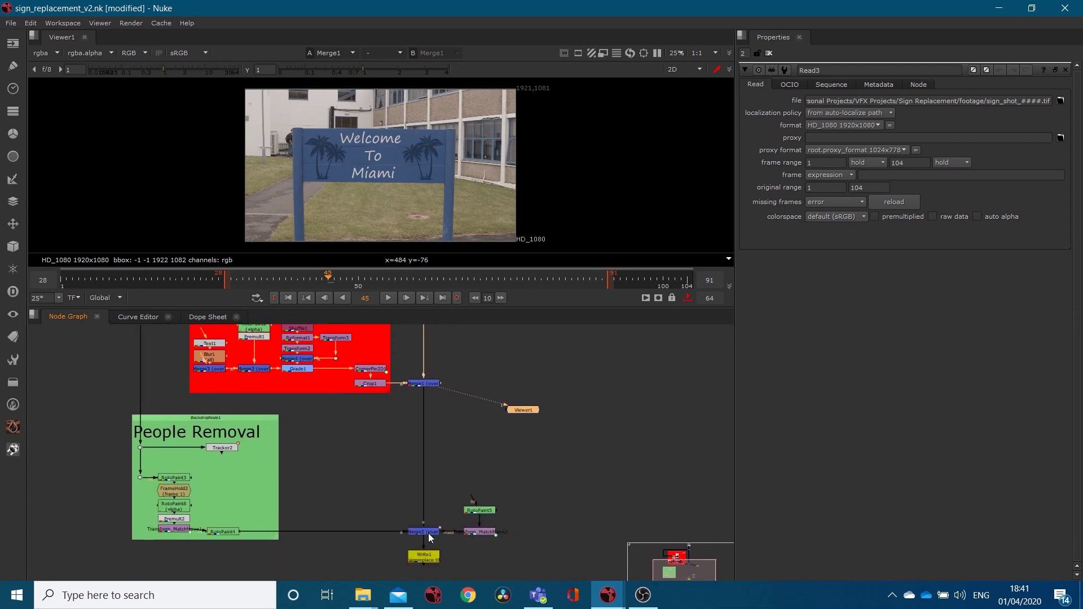
Compare Merge1 (person present) with Merge5 (person removed) in the viewer, ending on Merge5.
{"action": "left_click", "coordinate": [424, 532]}
{"action": "key", "text": "1"}
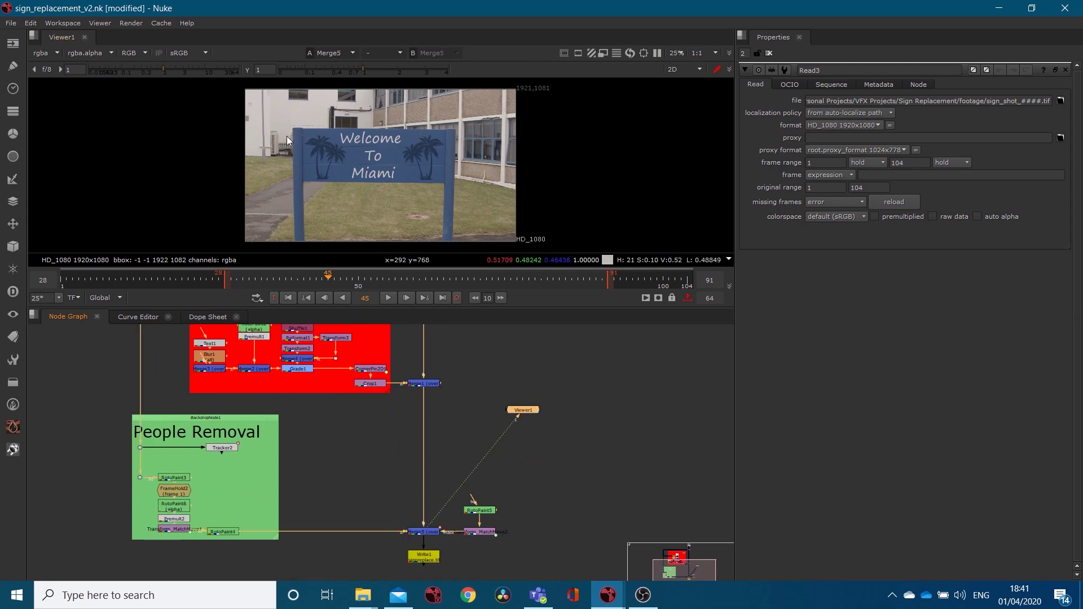
{"action": "left_click", "coordinate": [421, 385]}
{"action": "key", "text": "1"}
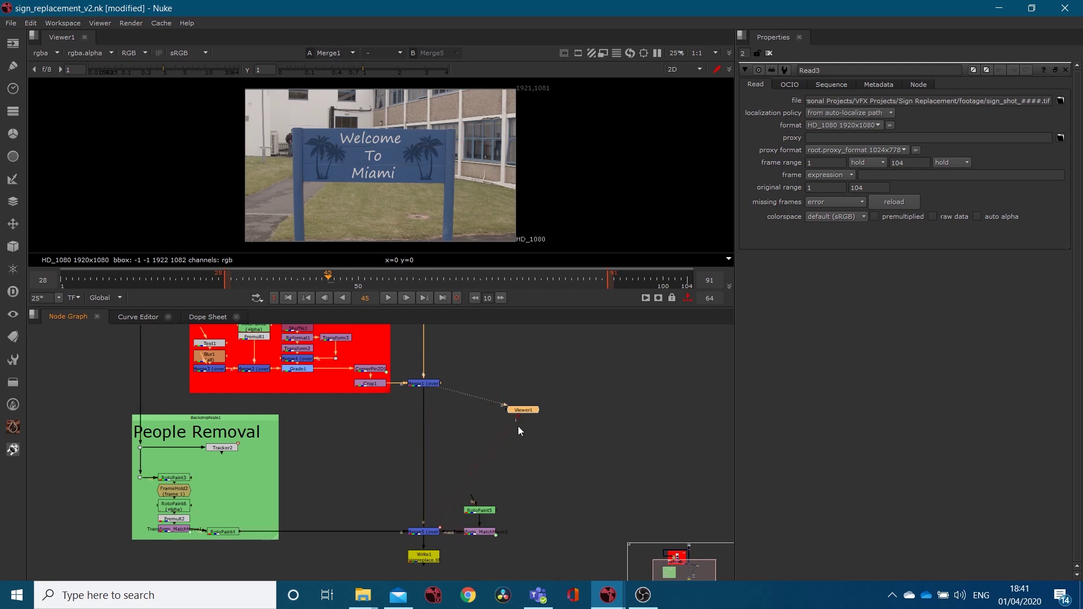
{"action": "left_click", "coordinate": [423, 531]}
{"action": "key", "text": "1"}
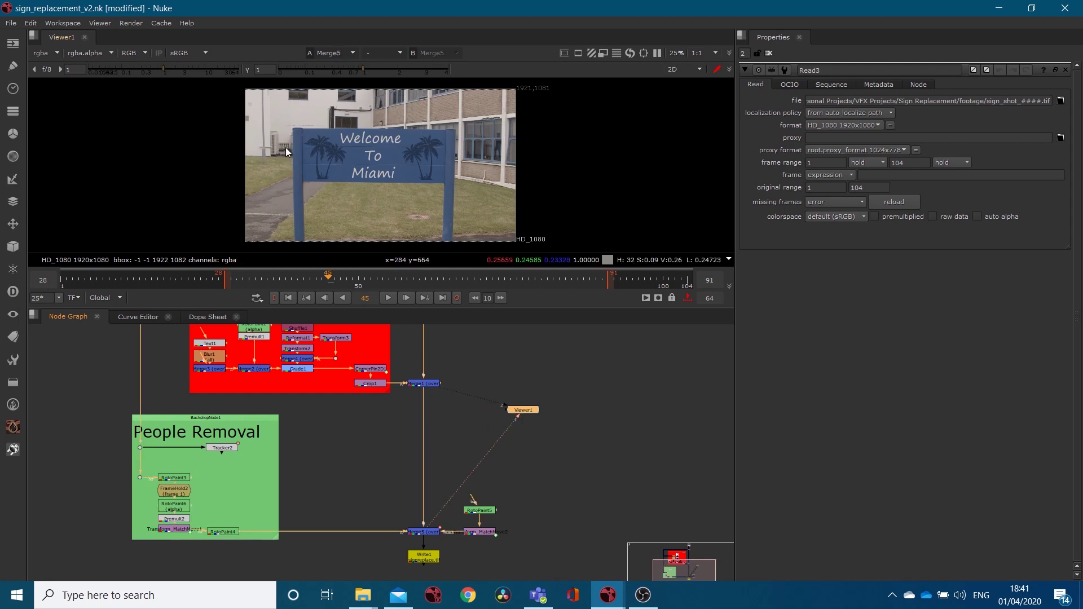
{"action": "left_click", "coordinate": [423, 427]}
{"action": "key", "text": "2"}
{"action": "key", "text": "1"}
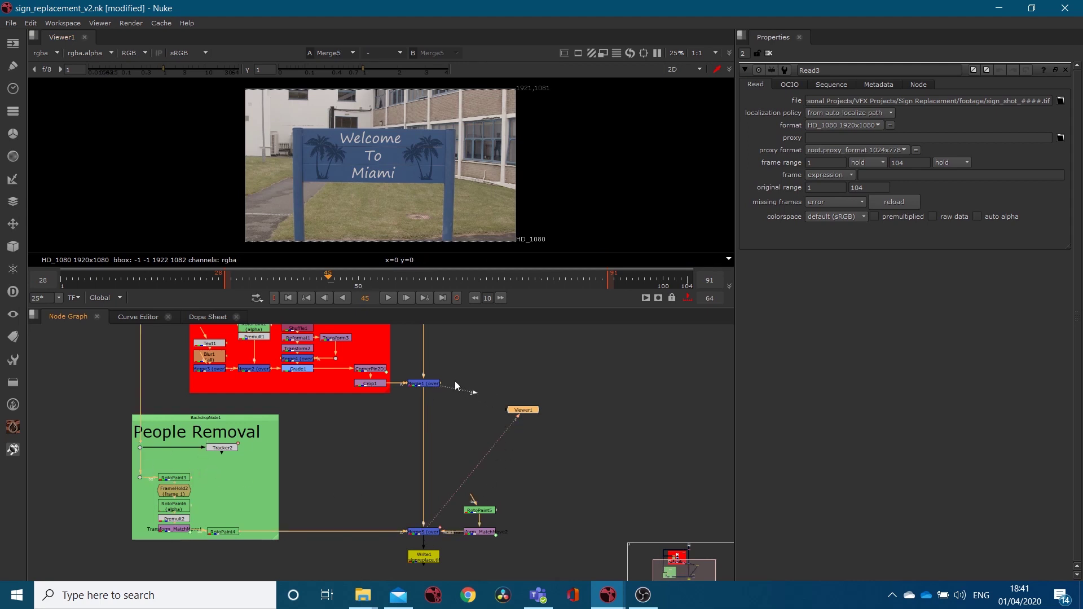
Move Viewer1 beside Merge5 and Write1, then pan across the Sign Replacement and People Removal nodes.
{"action": "left_click_drag", "start_coordinate": [519, 414], "coordinate": [351, 544]}
{"action": "middle_click_drag", "start_coordinate": [467, 404], "coordinate": [462, 440]}
{"action": "scroll", "coordinate": [463, 440], "scroll_direction": "down", "scroll_amount": 1}
{"action": "middle_click_drag", "start_coordinate": [454, 358], "coordinate": [447, 434]}
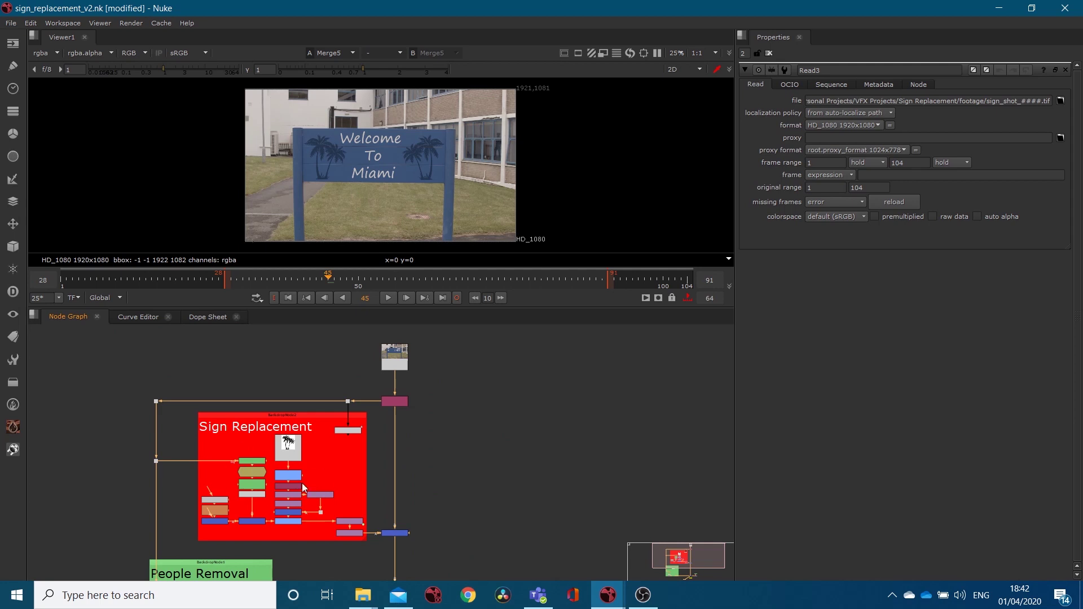
{"action": "scroll", "coordinate": [242, 496], "scroll_direction": "up", "scroll_amount": 2}
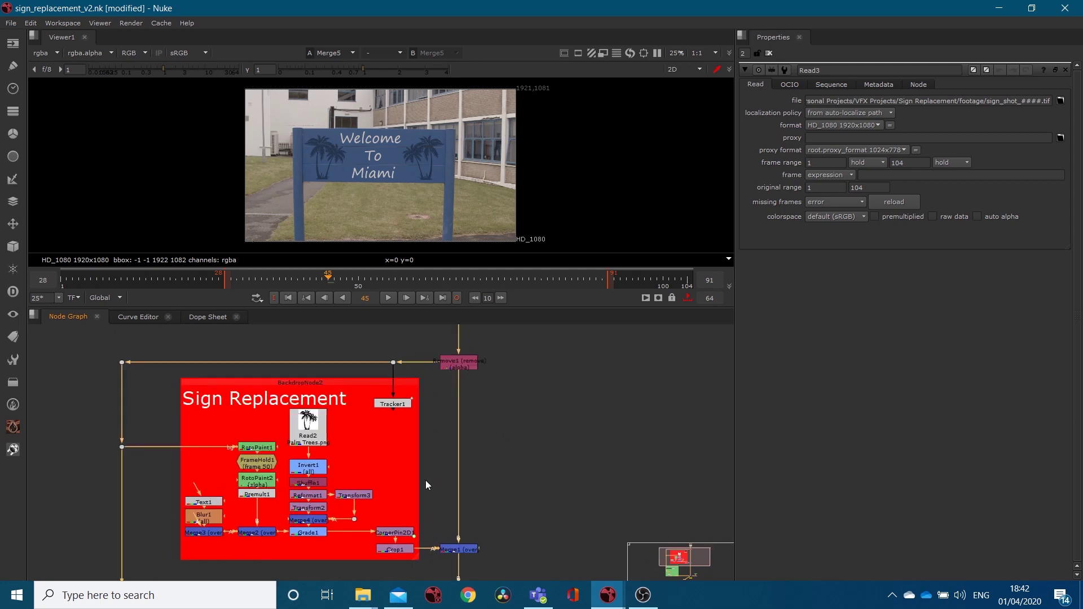
{"action": "middle_click_drag", "start_coordinate": [540, 509], "coordinate": [523, 368]}
{"action": "middle_click_drag", "start_coordinate": [506, 502], "coordinate": [501, 424]}
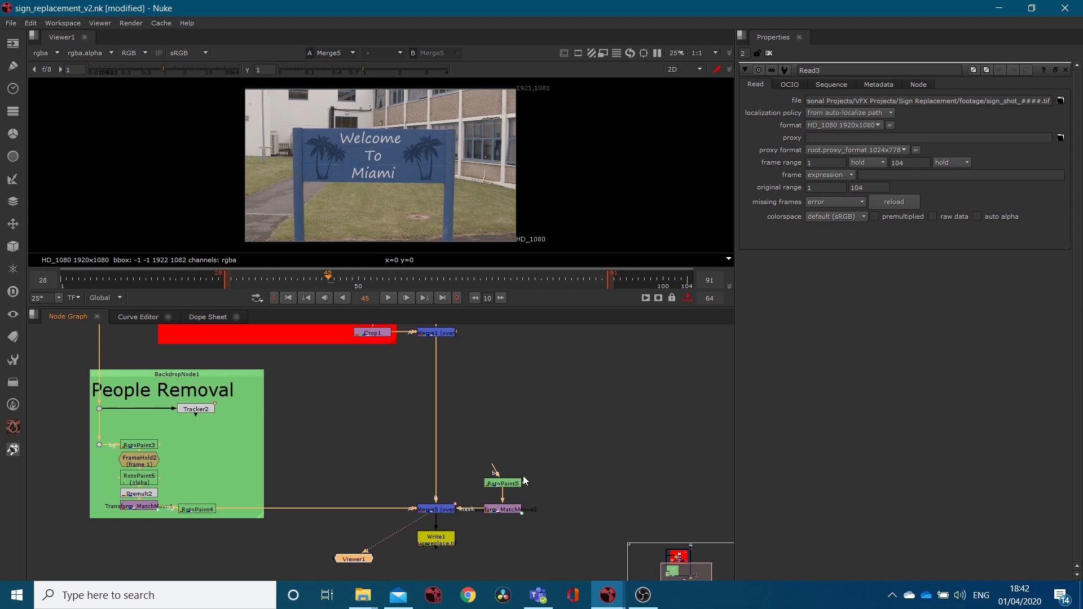
{"action": "middle_click_drag", "start_coordinate": [495, 364], "coordinate": [498, 426]}
{"action": "scroll", "coordinate": [499, 425], "scroll_direction": "down", "scroll_amount": 3}
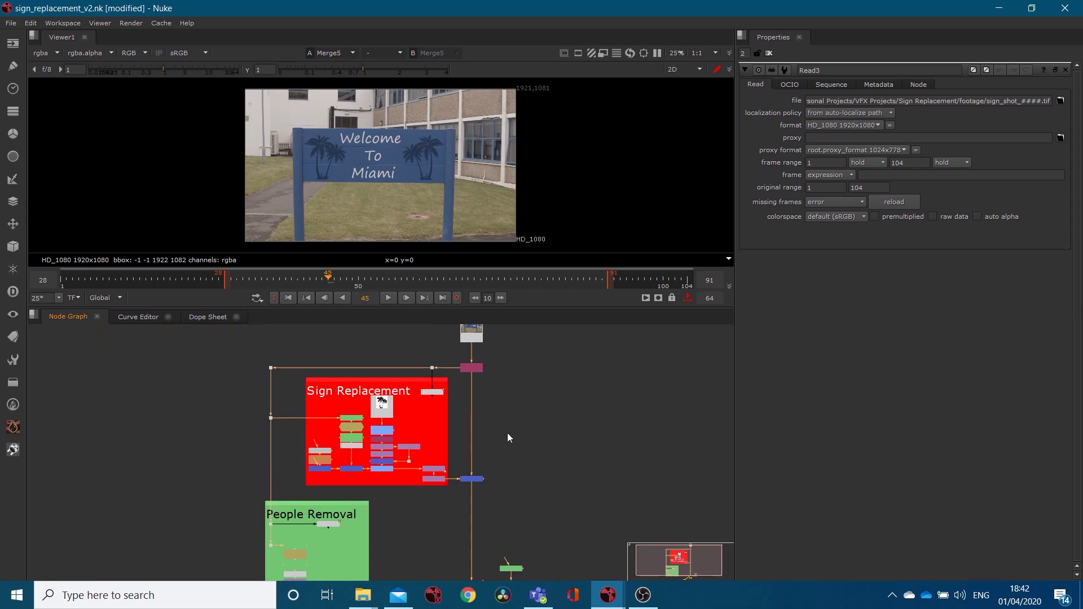
Line up Read3 and Remove1 with the Merge1 pipe.
{"action": "scroll", "coordinate": [454, 358], "scroll_direction": "up", "scroll_amount": 2}
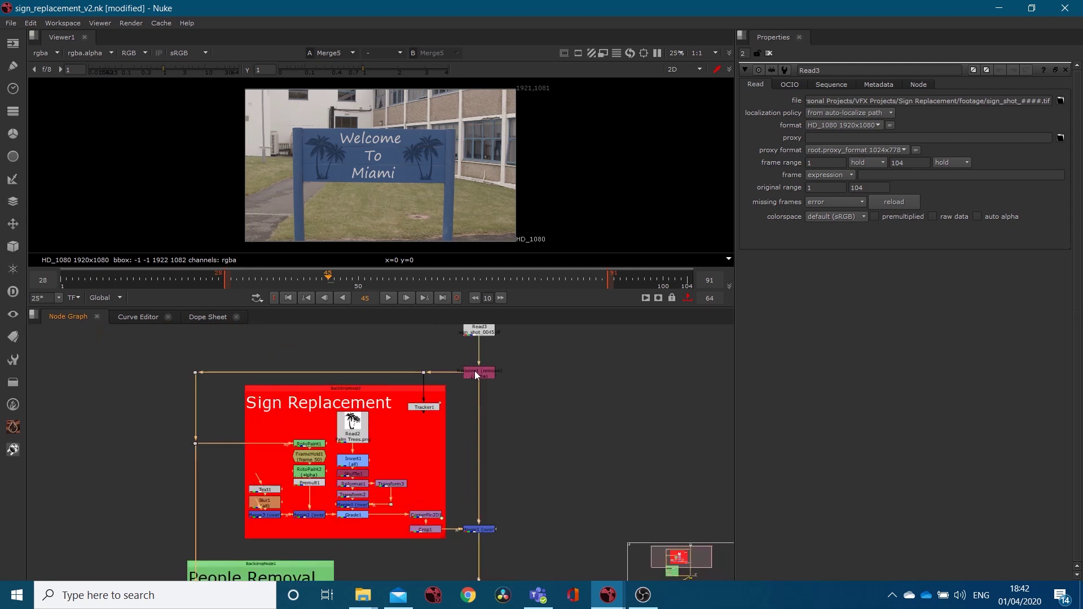
{"action": "mouse_move", "coordinate": [475, 374]}
{"action": "left_mouse_down"}
{"action": "mouse_move", "coordinate": [506, 363]}
{"action": "mouse_move", "coordinate": [462, 351]}
{"action": "mouse_move", "coordinate": [462, 374]}
{"action": "mouse_move", "coordinate": [475, 375]}
{"action": "left_mouse_up"}
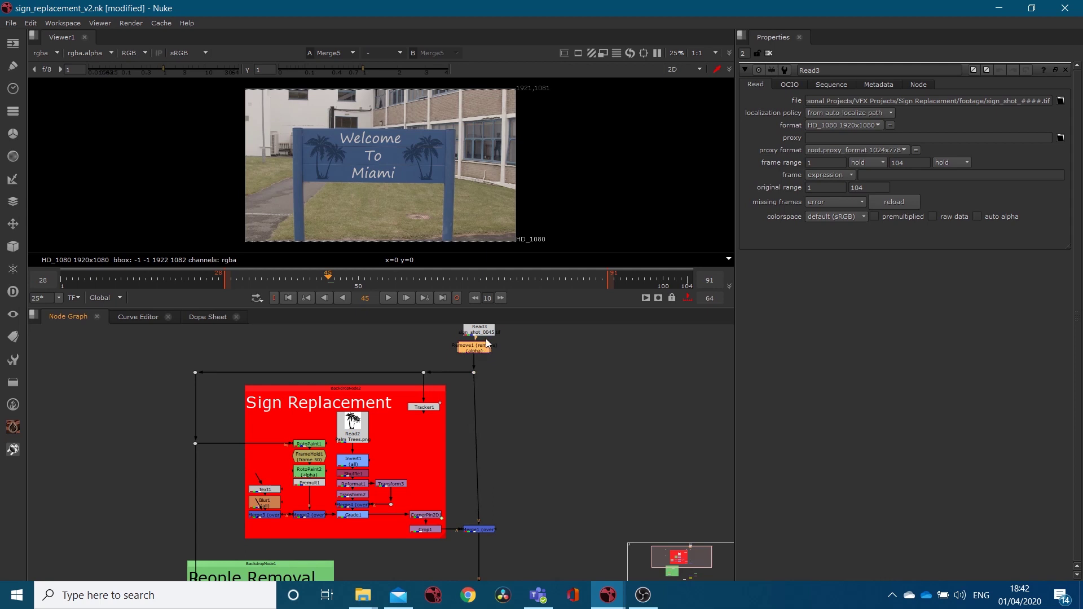
{"action": "left_click_drag", "start_coordinate": [488, 338], "coordinate": [483, 336]}
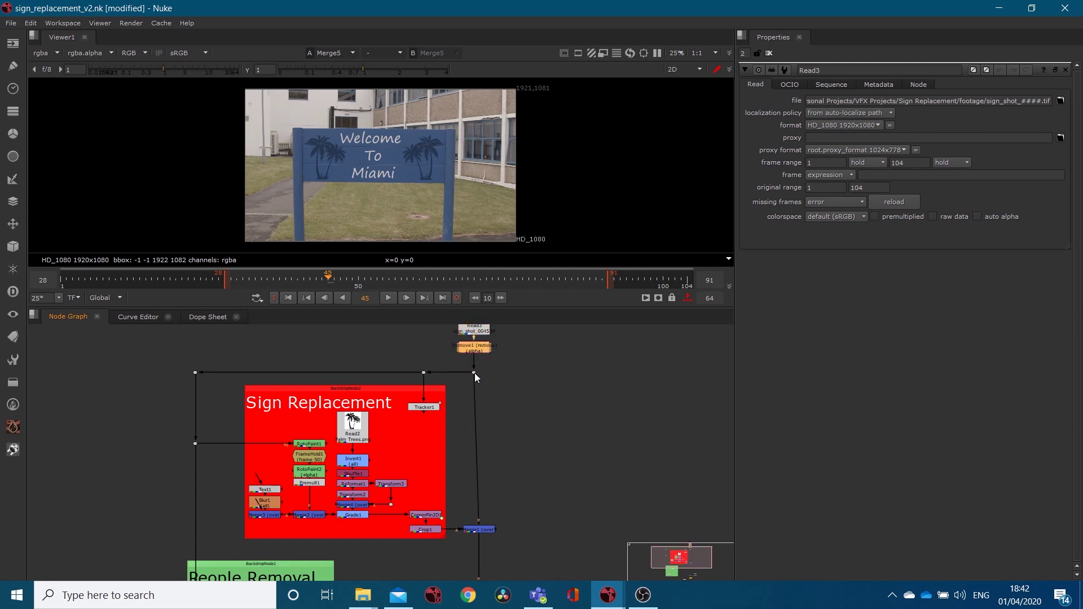
{"action": "left_click_drag", "start_coordinate": [475, 373], "coordinate": [482, 373]}
{"action": "middle_click_drag", "start_coordinate": [504, 360], "coordinate": [500, 381]}
{"action": "left_click_drag", "start_coordinate": [498, 377], "coordinate": [415, 322]}
{"action": "left_click_drag", "start_coordinate": [479, 350], "coordinate": [485, 347]}
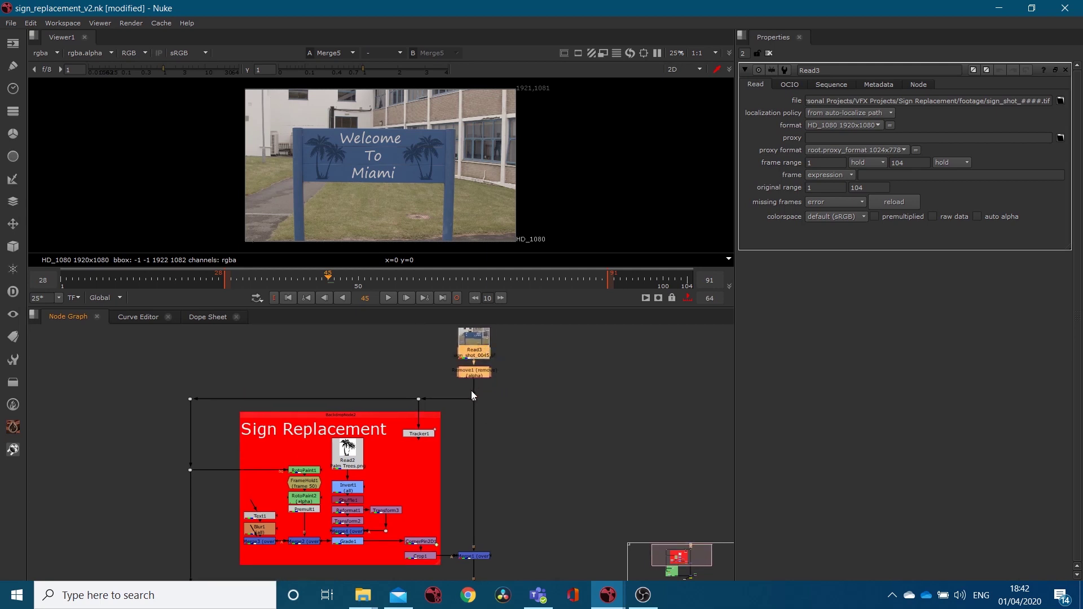
View Read3's raw footage, Remove1's output and the dot below Remove1.
{"action": "key", "text": "1"}
{"action": "left_click", "coordinate": [486, 391]}
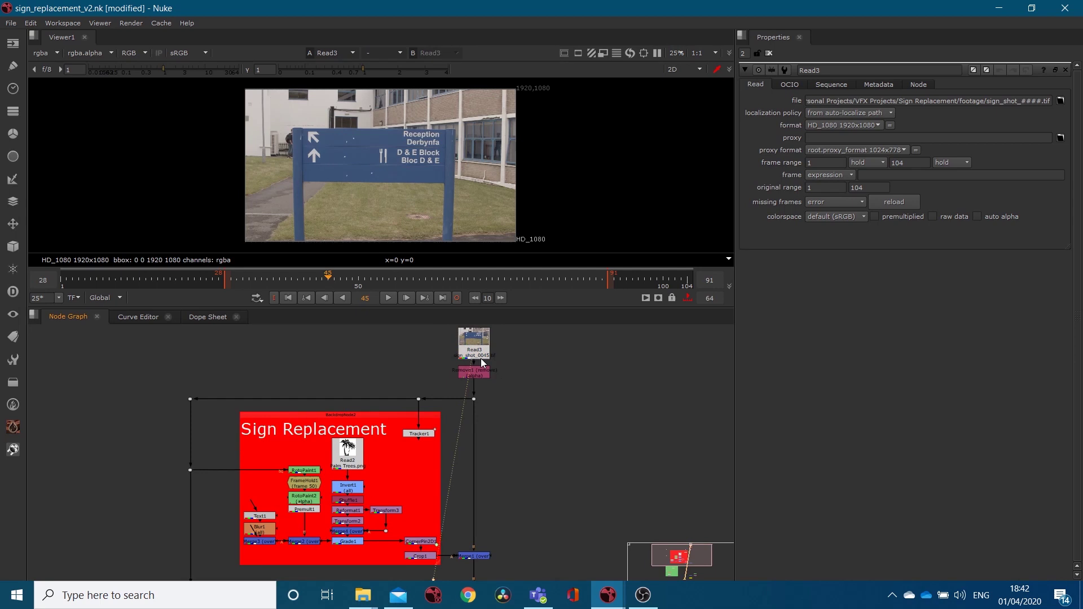
{"action": "left_click", "coordinate": [480, 373]}
{"action": "key", "text": "1"}
{"action": "left_click", "coordinate": [478, 396]}
{"action": "scroll", "coordinate": [475, 403], "scroll_direction": "up", "scroll_amount": 5}
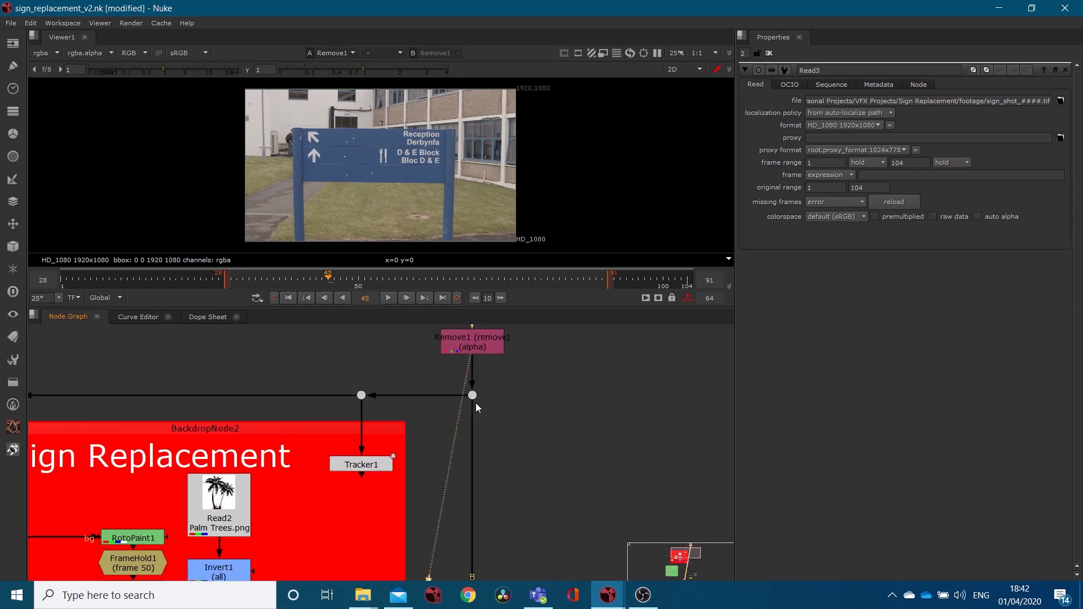
{"action": "key", "text": "1"}
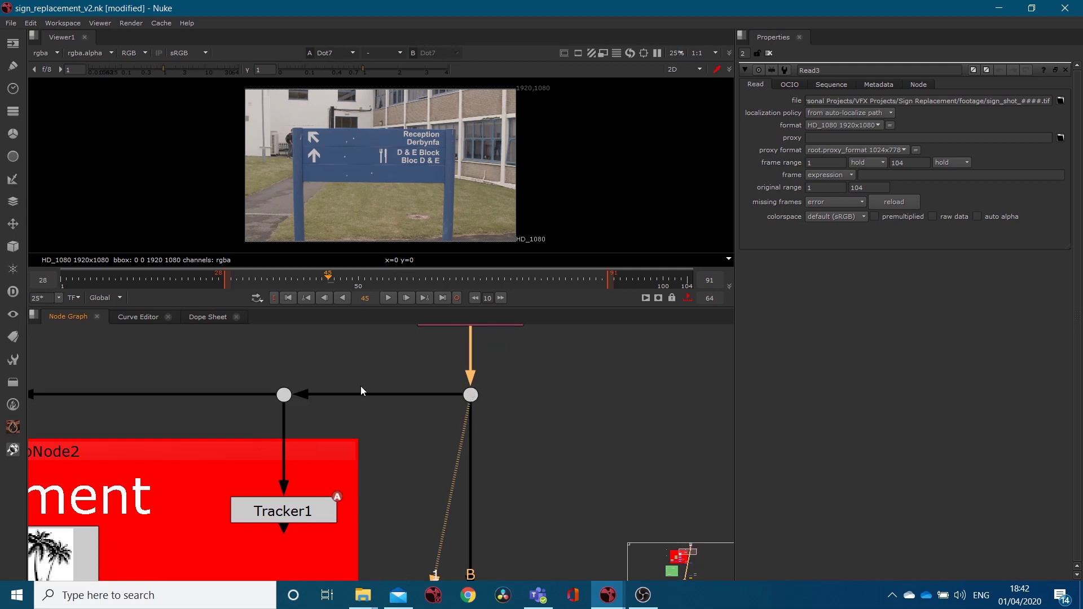
View the images at Dot6 and at the top-left dot of Sign Replacement.
{"action": "left_click", "coordinate": [285, 393]}
{"action": "key", "text": "1"}
{"action": "scroll", "coordinate": [344, 413], "scroll_direction": "down", "scroll_amount": 3}
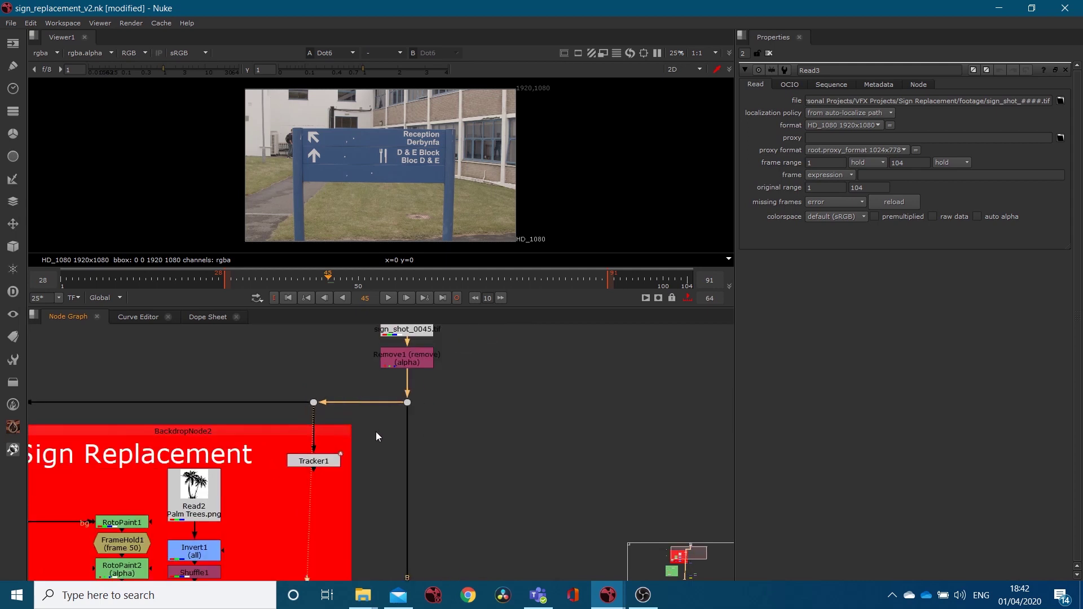
{"action": "middle_click_drag", "start_coordinate": [251, 386], "coordinate": [434, 343]}
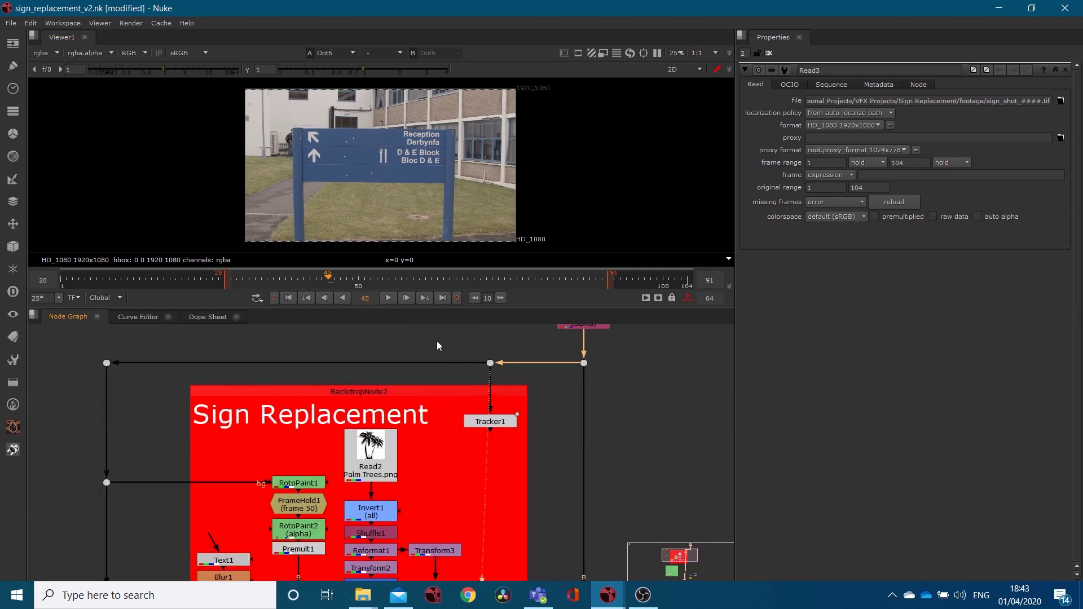
{"action": "left_click", "coordinate": [110, 361]}
{"action": "key", "text": "1"}
View the lower-left dot, Dot3, showing the original Reception sign.
{"action": "scroll", "coordinate": [329, 366], "scroll_direction": "down", "scroll_amount": 4}
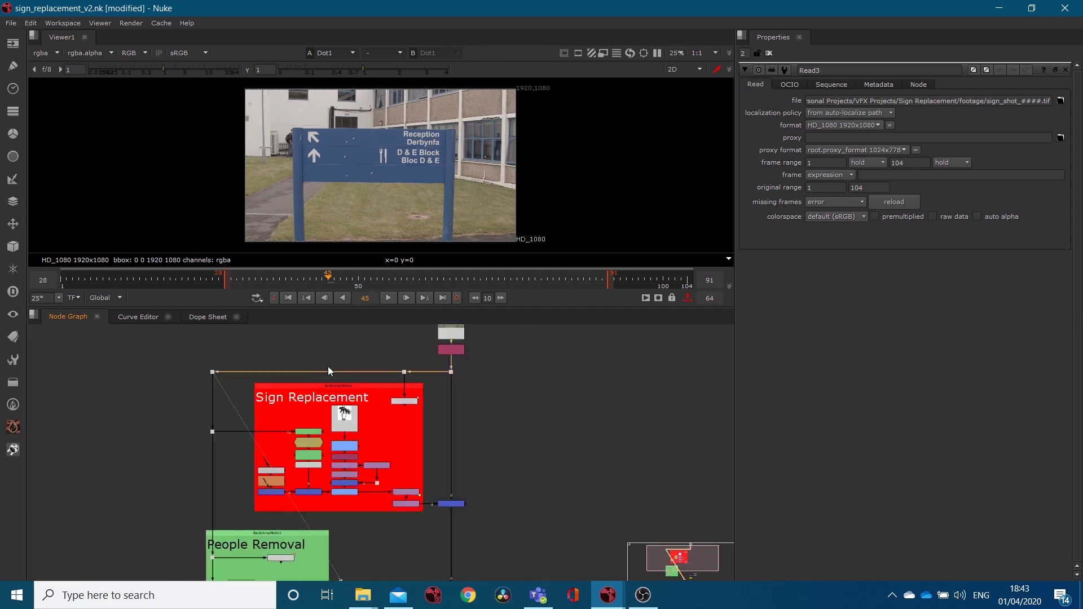
{"action": "middle_click_drag", "start_coordinate": [328, 370], "coordinate": [351, 421]}
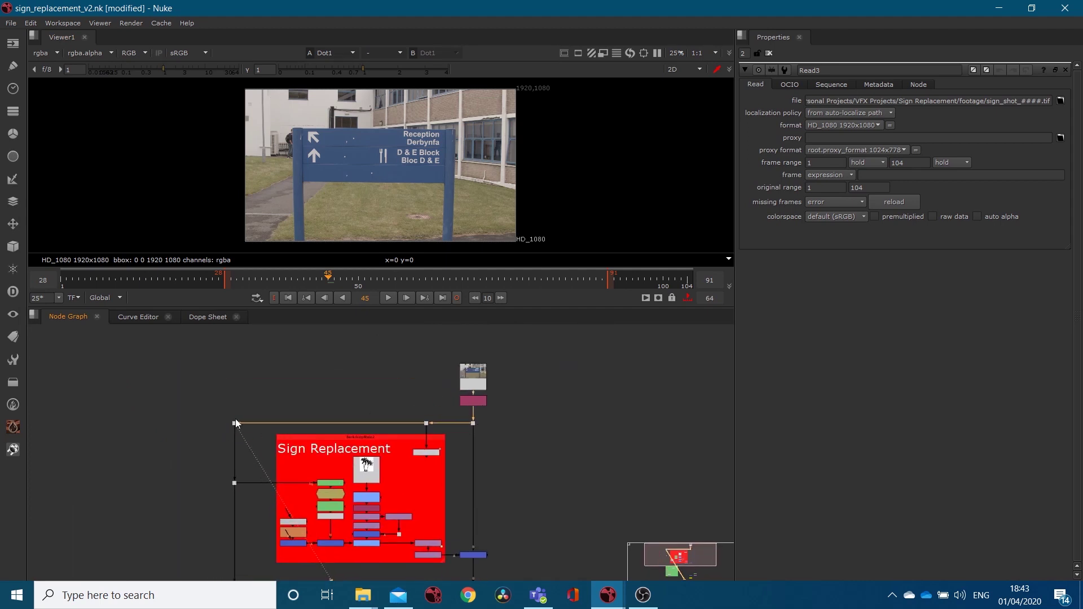
{"action": "left_click", "coordinate": [235, 485]}
{"action": "key", "text": "1"}
{"action": "middle_click_drag", "start_coordinate": [295, 559], "coordinate": [293, 459]}
{"action": "scroll", "coordinate": [294, 429], "scroll_direction": "up", "scroll_amount": 4}
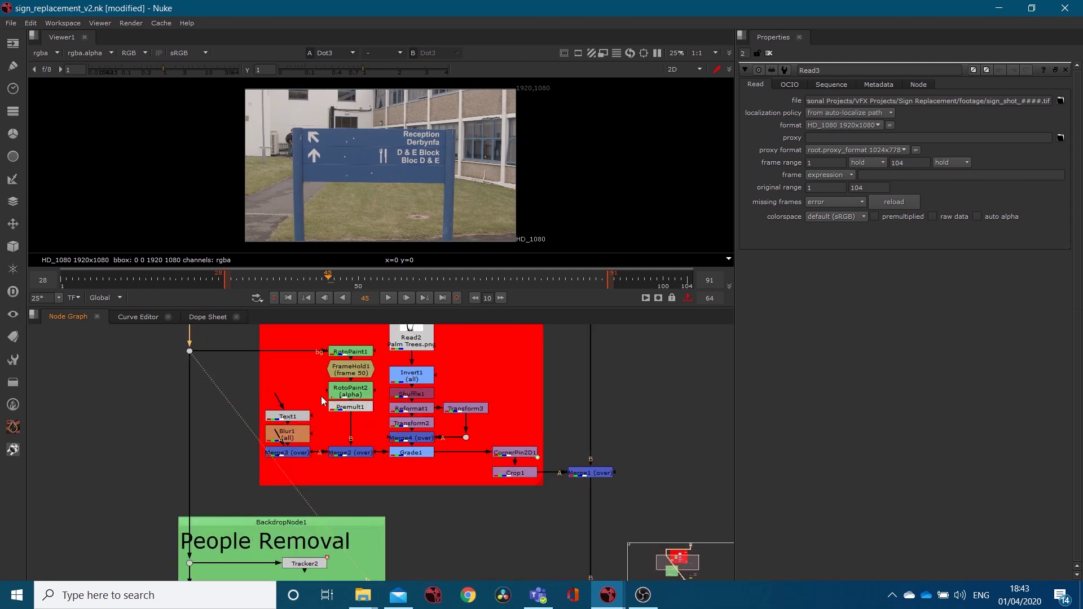
{"action": "scroll", "coordinate": [321, 397], "scroll_direction": "up", "scroll_amount": 1}
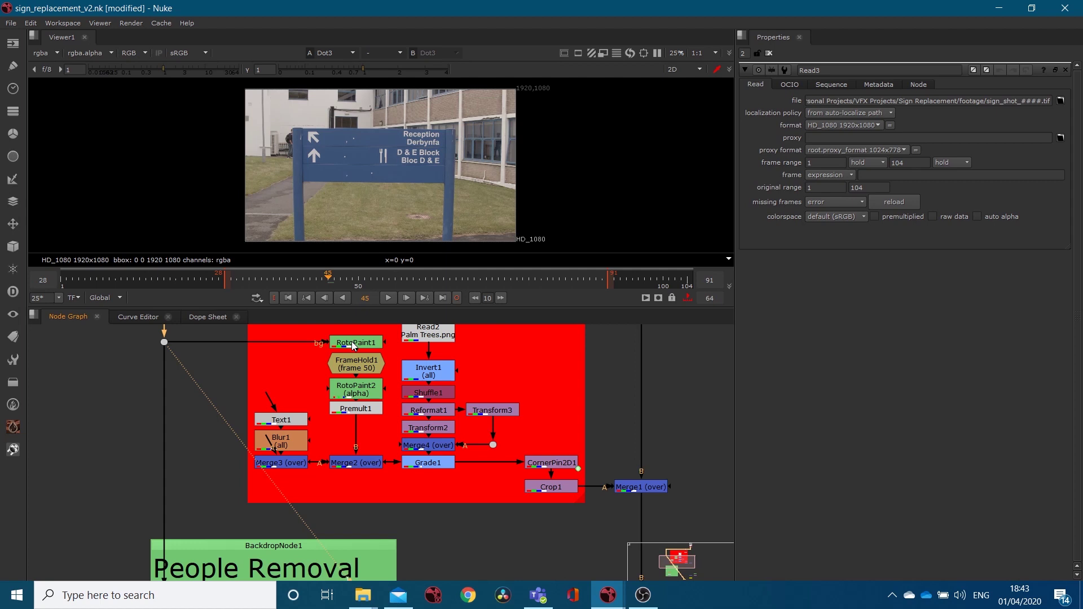
{"action": "left_click", "coordinate": [353, 344]}
{"action": "key", "text": "1"}
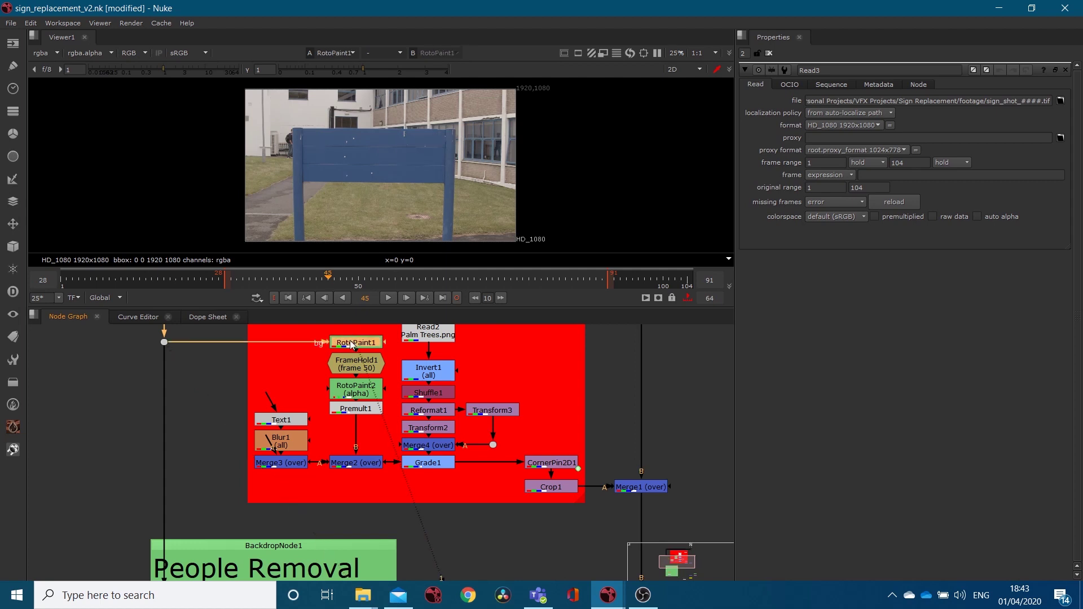
{"action": "double_click", "coordinate": [351, 344]}
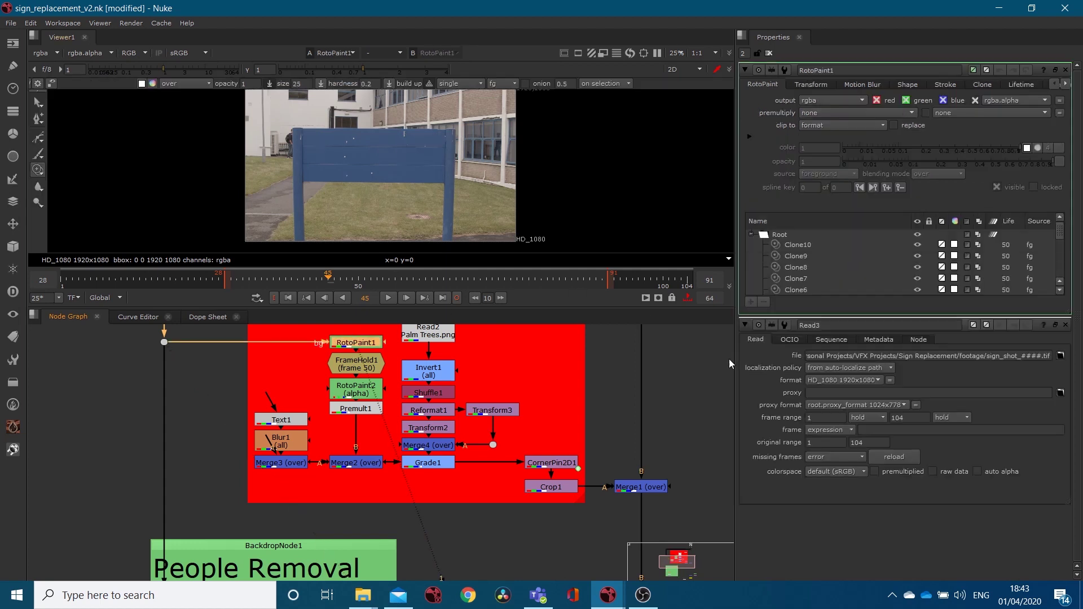
{"action": "left_click", "coordinate": [1063, 71]}
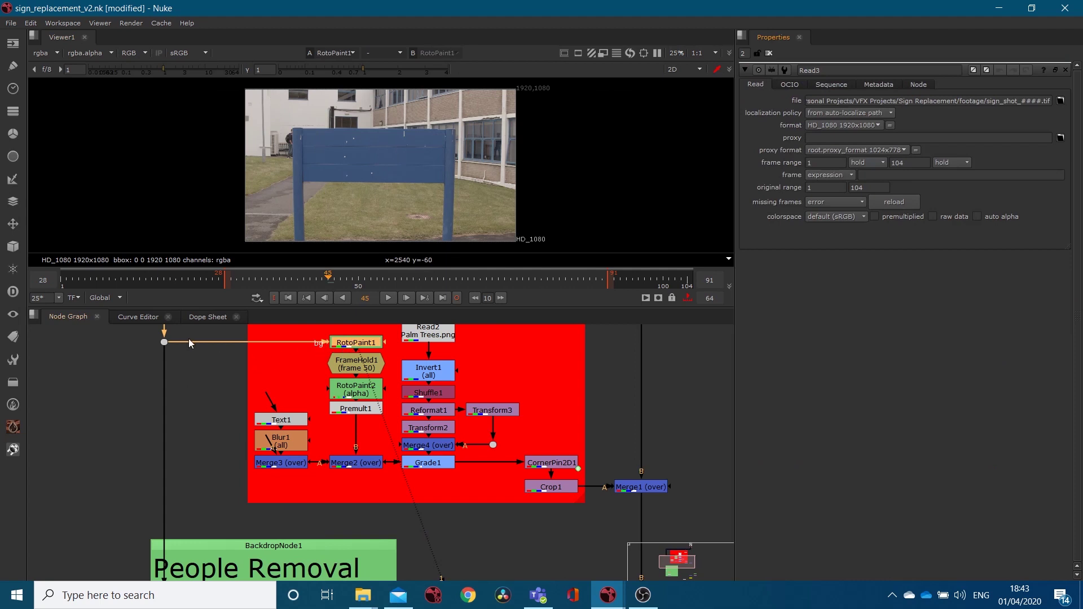
{"action": "middle_click_drag", "start_coordinate": [296, 374], "coordinate": [259, 432]}
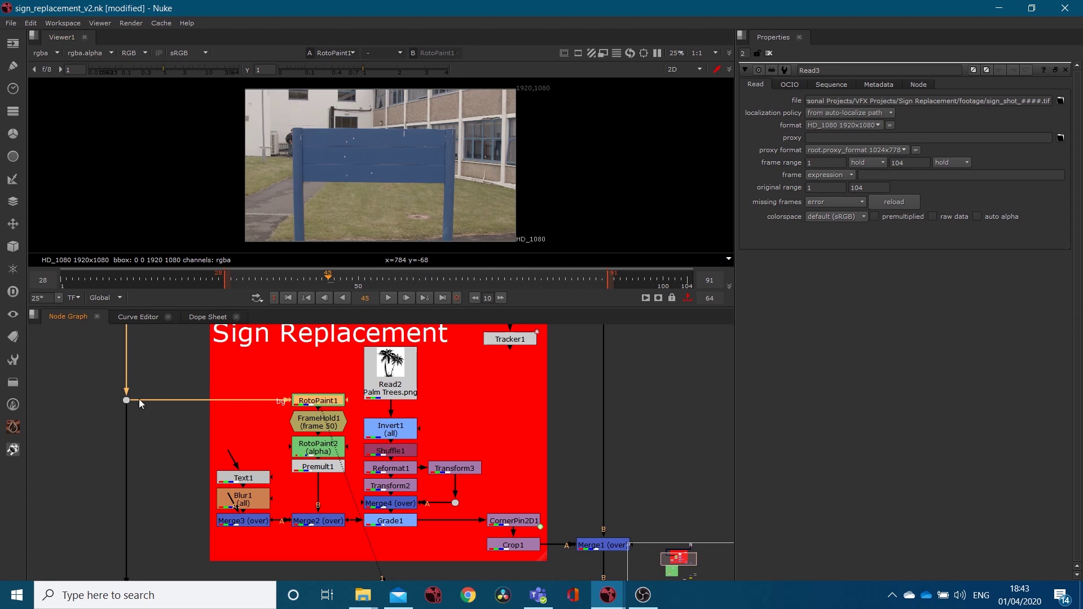
{"action": "left_click_drag", "start_coordinate": [139, 399], "coordinate": [253, 363]}
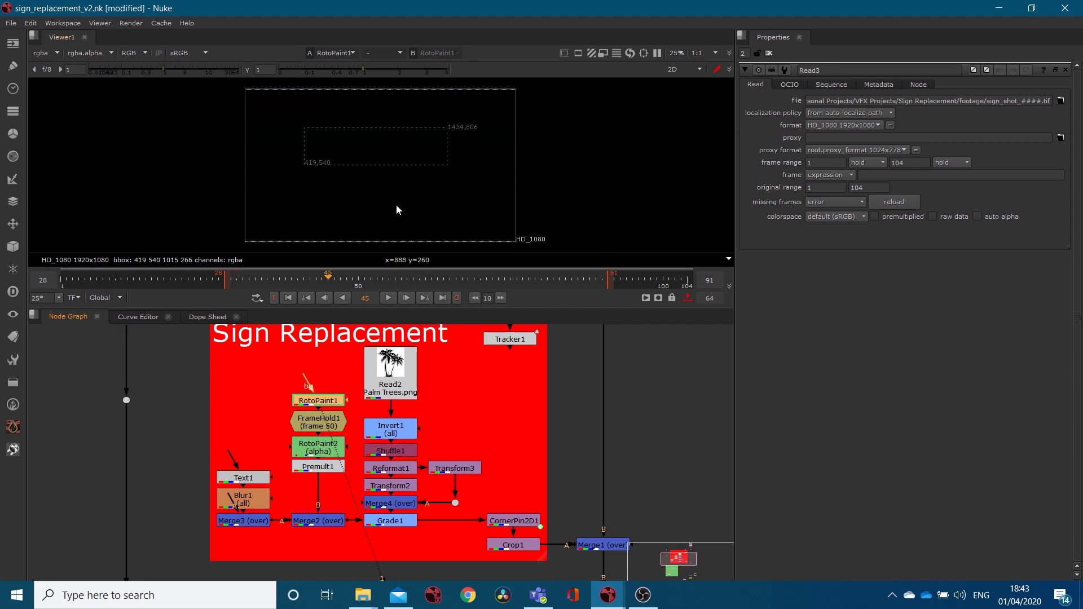
{"action": "scroll", "coordinate": [325, 399], "scroll_direction": "down", "scroll_amount": 3}
{"action": "scroll", "coordinate": [361, 353], "scroll_direction": "down", "scroll_amount": 2}
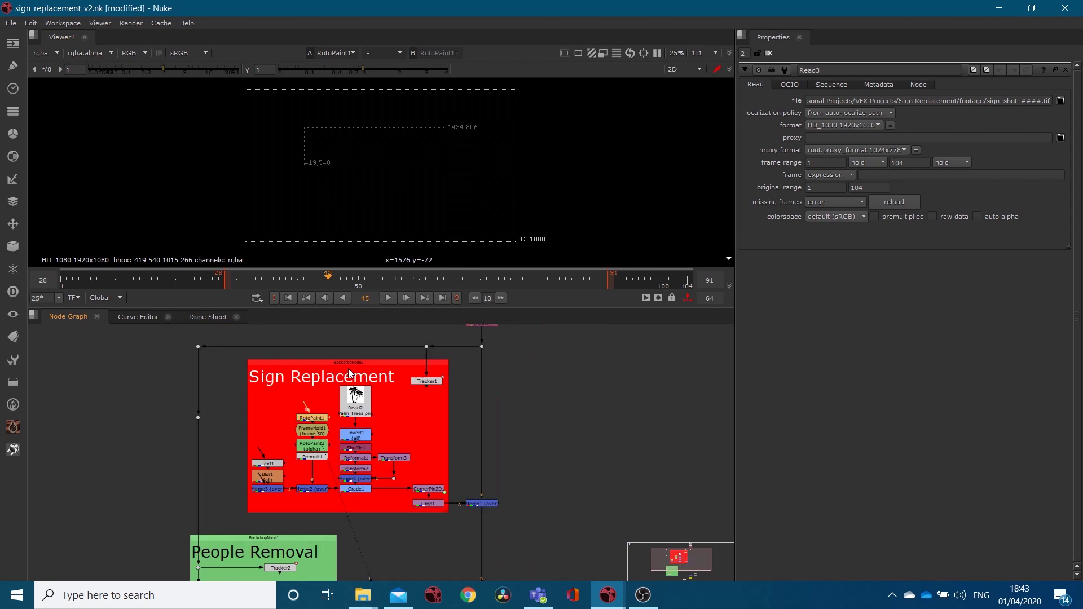
{"action": "left_click_drag", "start_coordinate": [236, 427], "coordinate": [199, 431]}
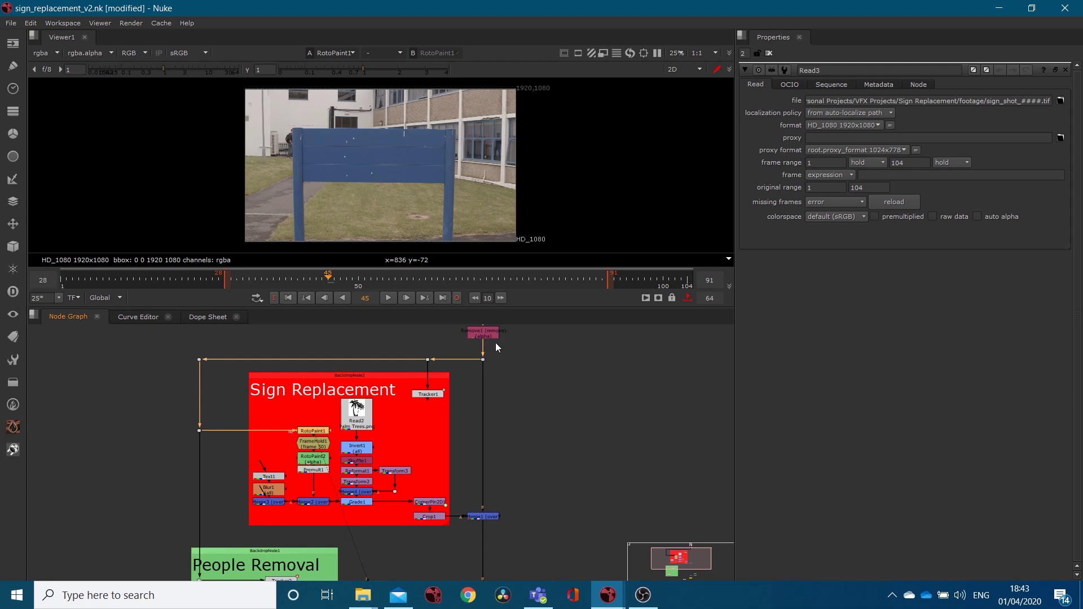
View RotoPaint2's frame-held output and Premult1's premultiplied sign.
{"action": "middle_click_drag", "start_coordinate": [496, 343], "coordinate": [488, 402]}
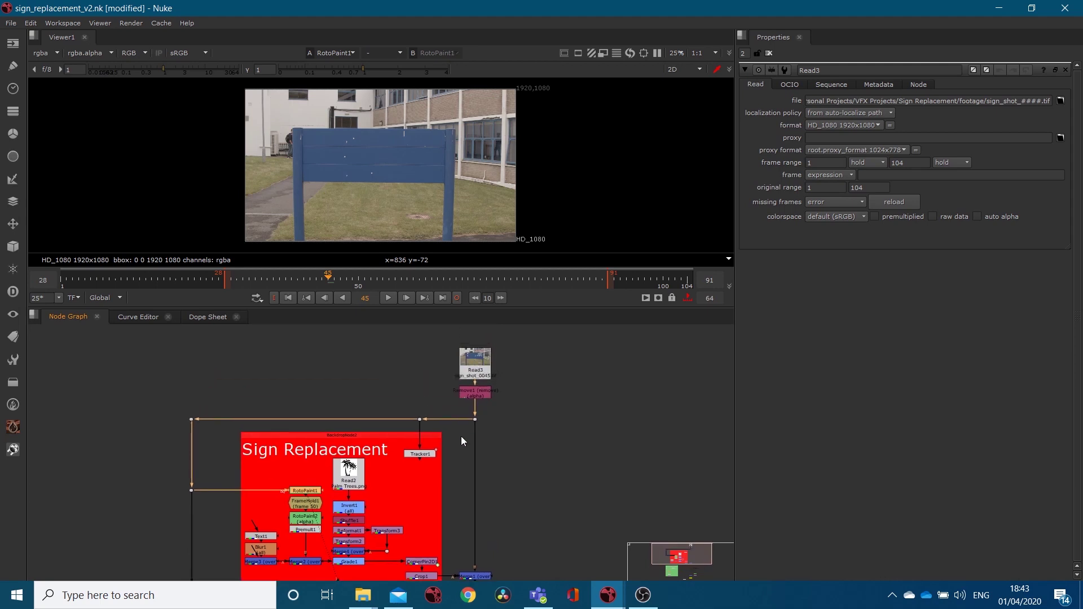
{"action": "left_click", "coordinate": [302, 508]}
{"action": "key", "text": "1"}
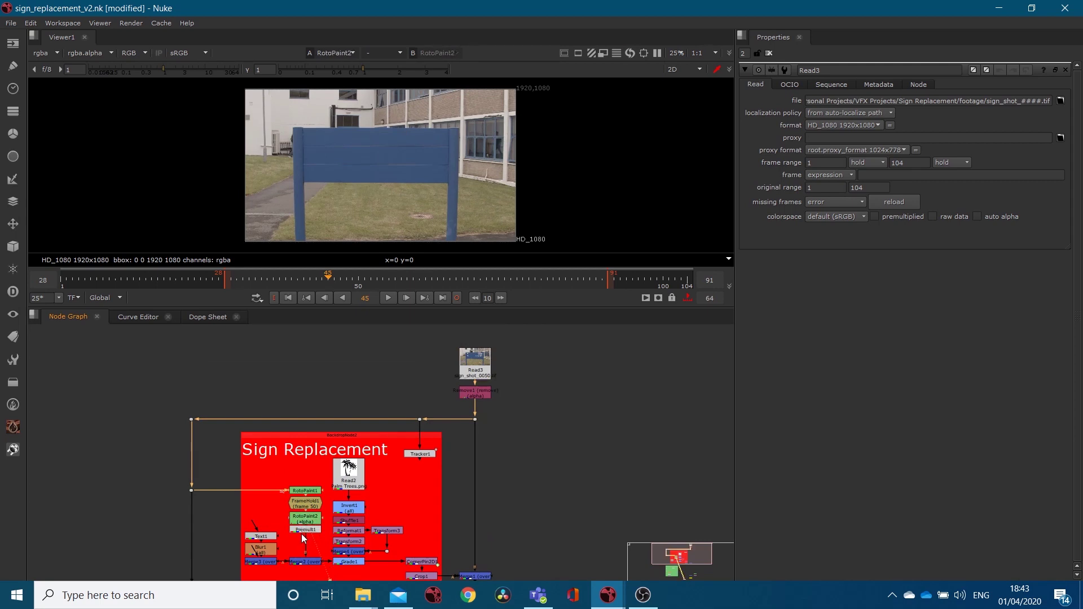
{"action": "left_click", "coordinate": [300, 530]}
{"action": "key", "text": "1"}
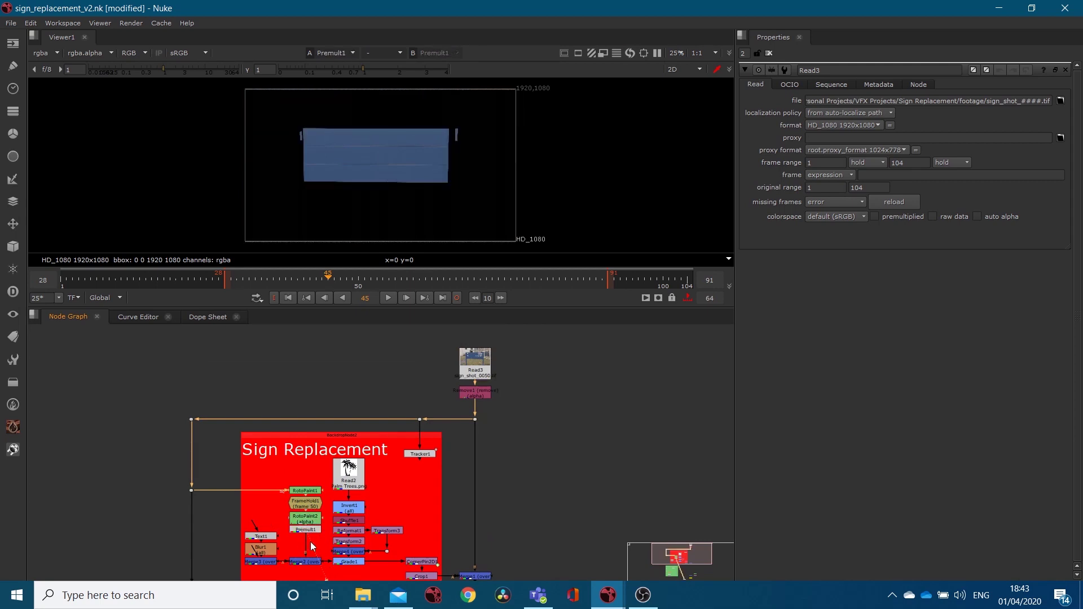
{"action": "scroll", "coordinate": [286, 533], "scroll_direction": "up", "scroll_amount": 4}
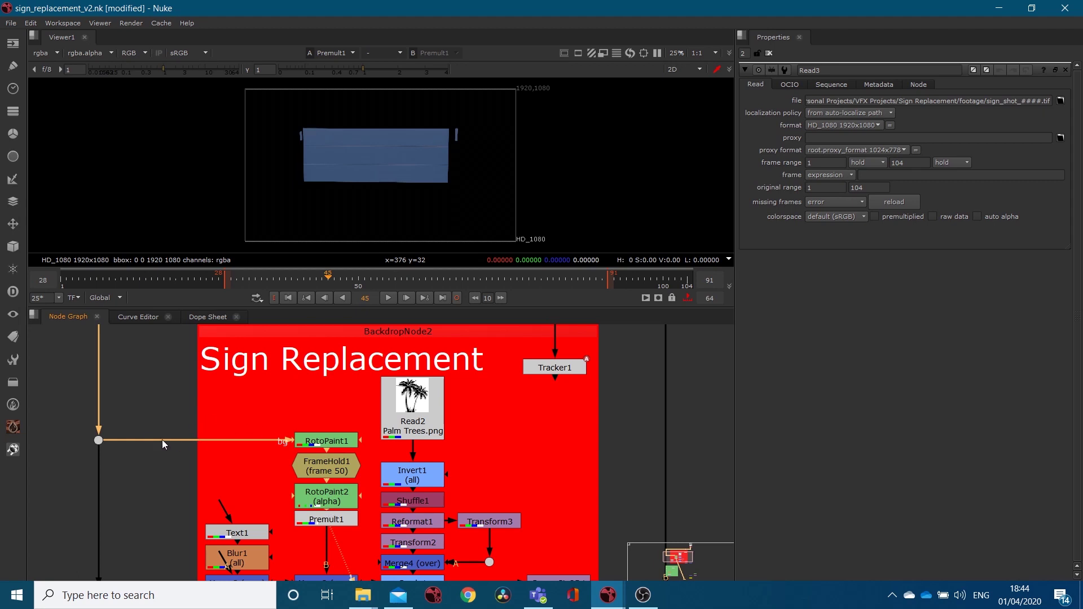
Reconnect RotoPaint1's background input to the footage dot.
{"action": "left_click_drag", "start_coordinate": [124, 440], "coordinate": [164, 428]}
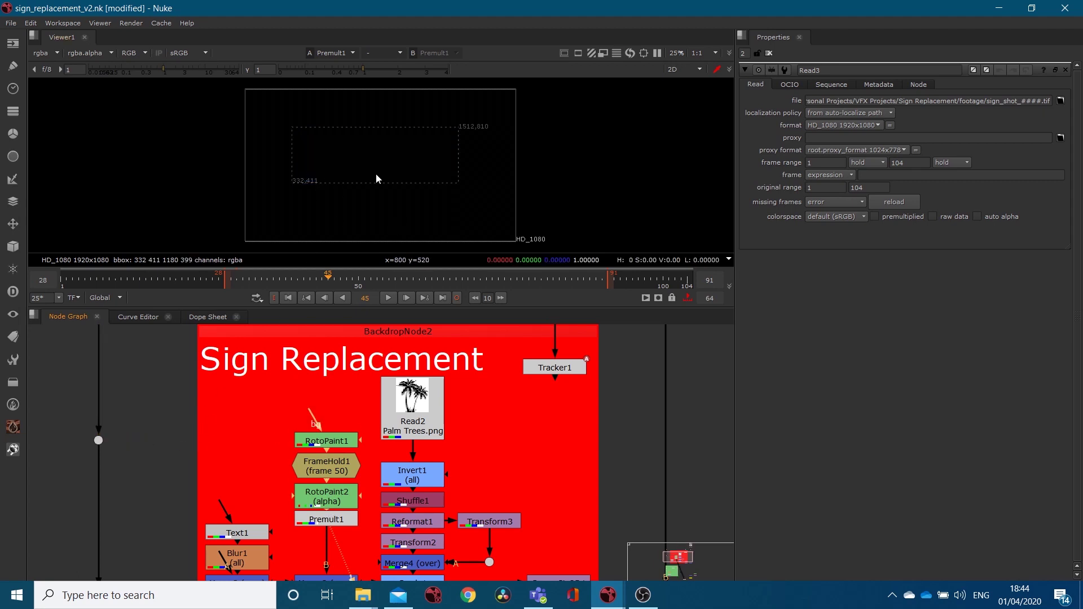
{"action": "scroll", "coordinate": [491, 395], "scroll_direction": "down", "scroll_amount": 3}
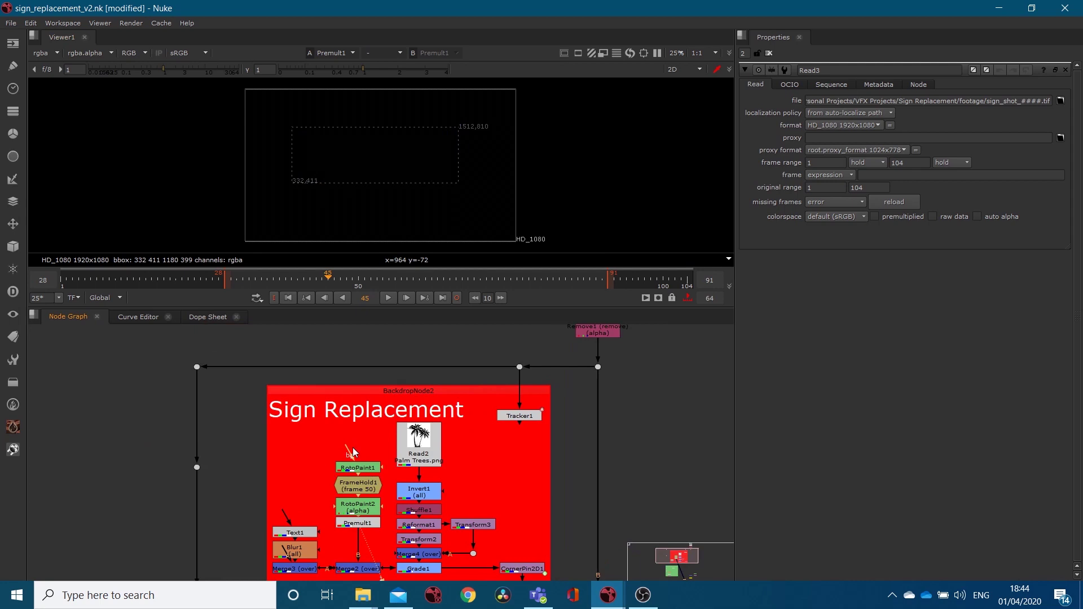
{"action": "left_click_drag", "start_coordinate": [347, 454], "coordinate": [198, 467]}
{"action": "middle_click_drag", "start_coordinate": [361, 412], "coordinate": [341, 452]}
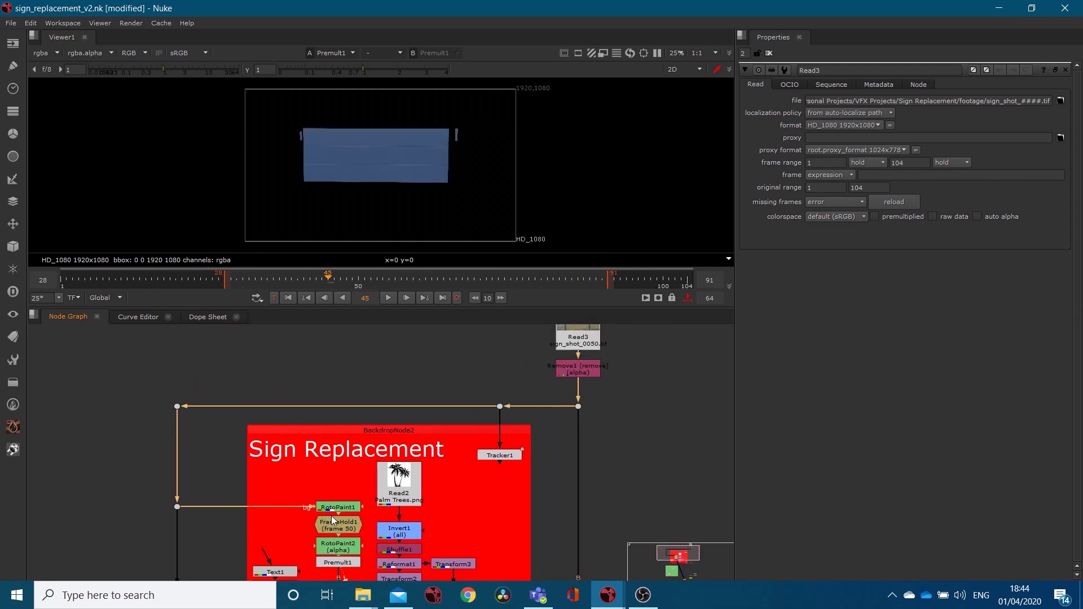
Compare Merge2's Welcome To Miami sign with Text1's lettering and Blur1's blurred text.
{"action": "middle_click_drag", "start_coordinate": [336, 479], "coordinate": [331, 376]}
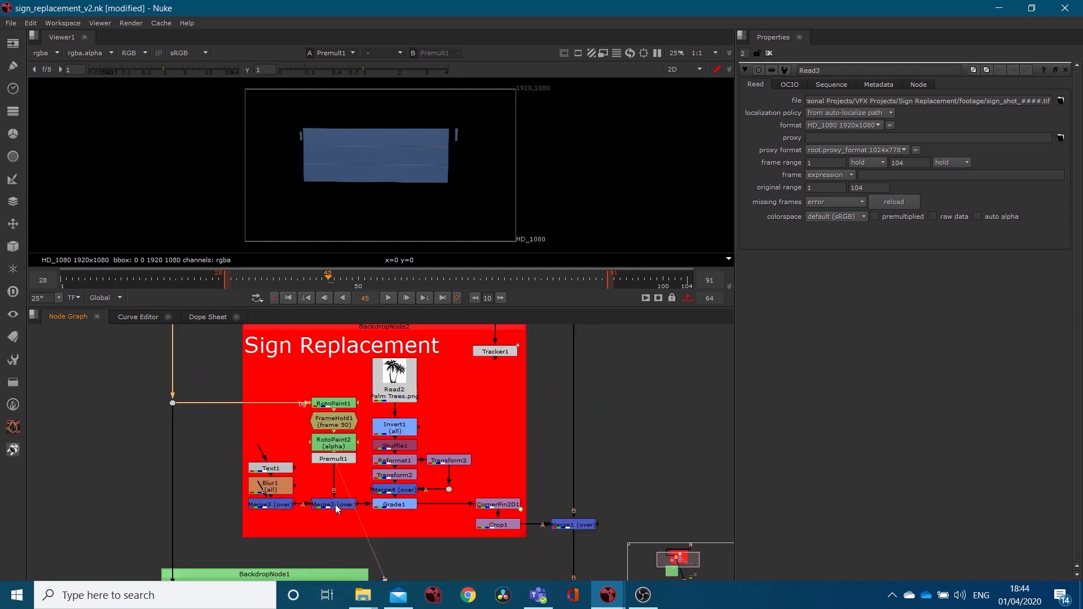
{"action": "left_click", "coordinate": [336, 504]}
{"action": "key", "text": "1"}
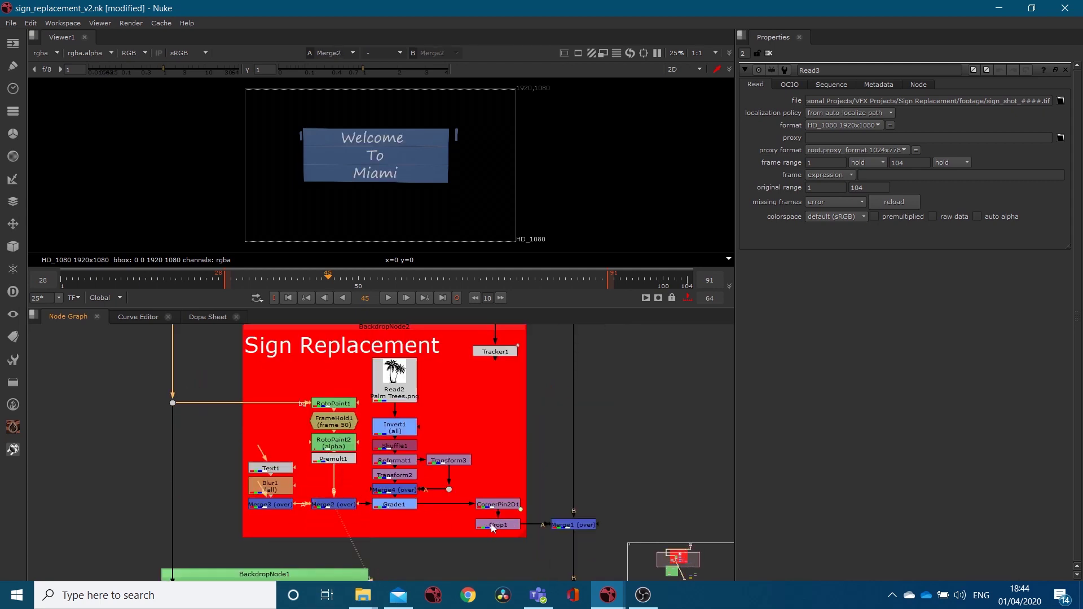
{"action": "left_click", "coordinate": [269, 470]}
{"action": "key", "text": "1"}
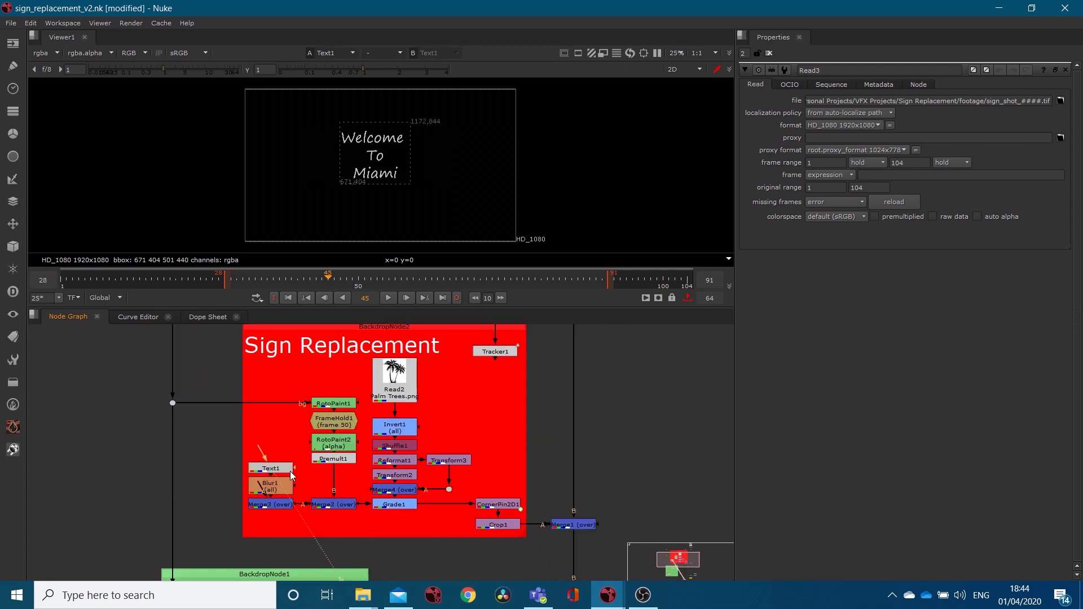
{"action": "left_click", "coordinate": [281, 488]}
{"action": "key", "text": "1"}
{"action": "left_click", "coordinate": [341, 503]}
{"action": "key", "text": "1"}
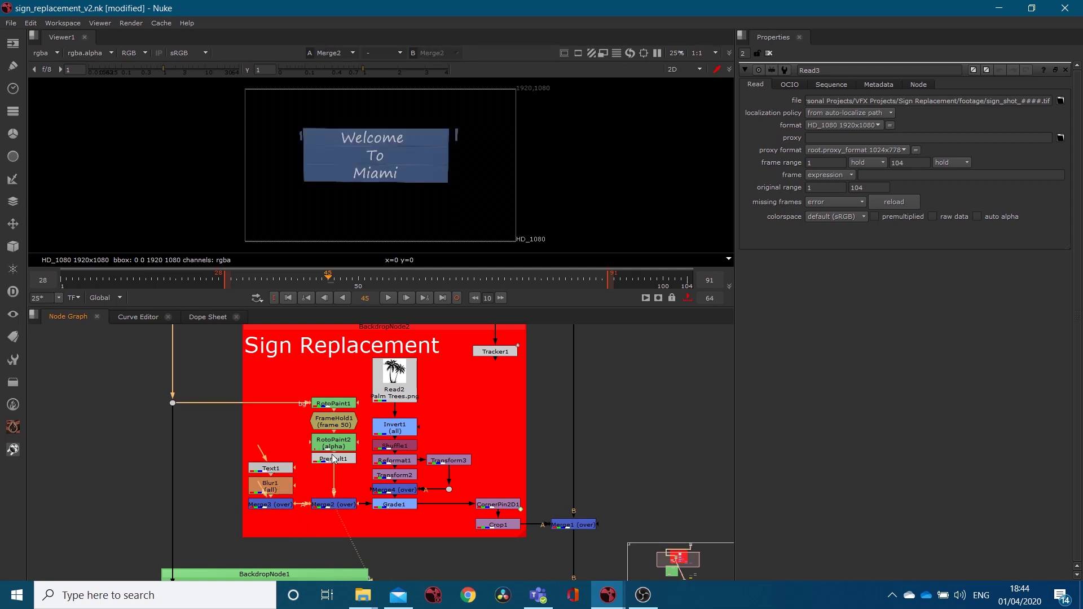
Compare Premult1's blank sign and Blur1's text against Merge2's composite, leaving Merge2 selected.
{"action": "left_click", "coordinate": [332, 462]}
{"action": "key", "text": "1"}
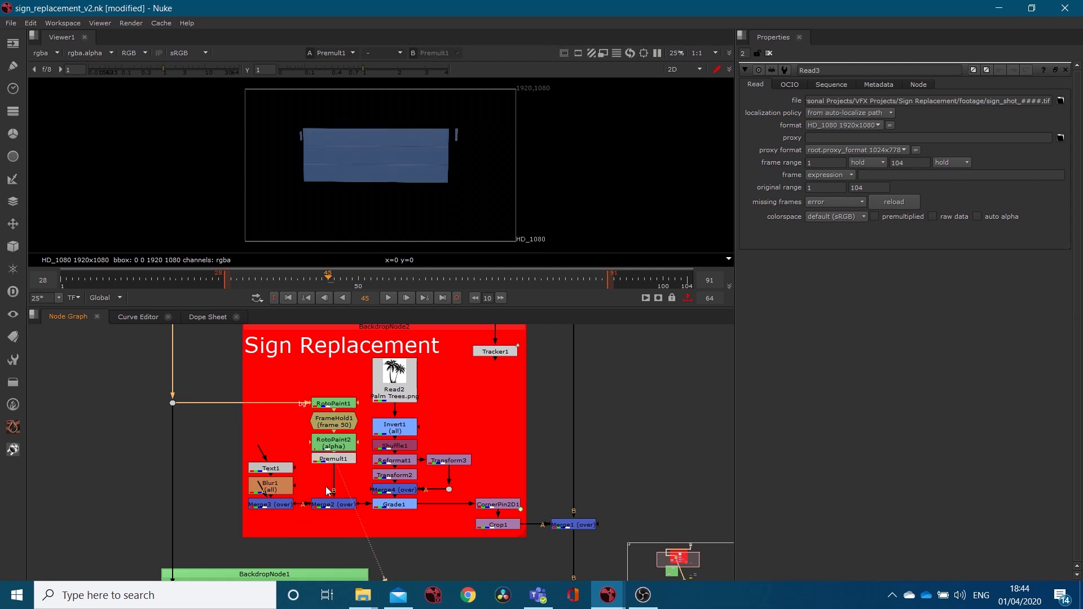
{"action": "left_click", "coordinate": [277, 483]}
{"action": "key", "text": "1"}
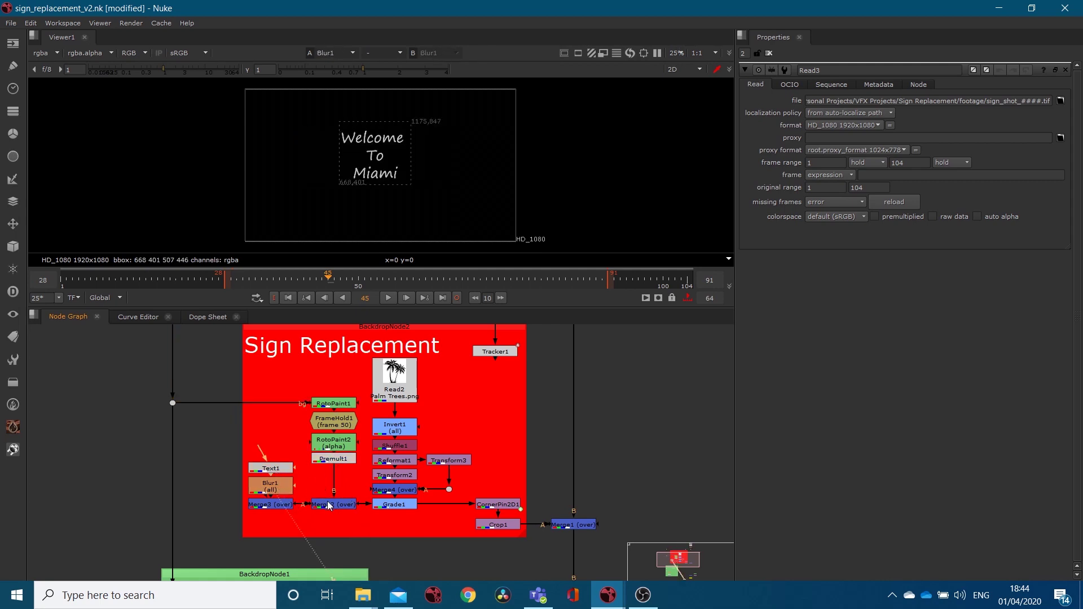
{"action": "left_click", "coordinate": [329, 505]}
{"action": "key", "text": "1"}
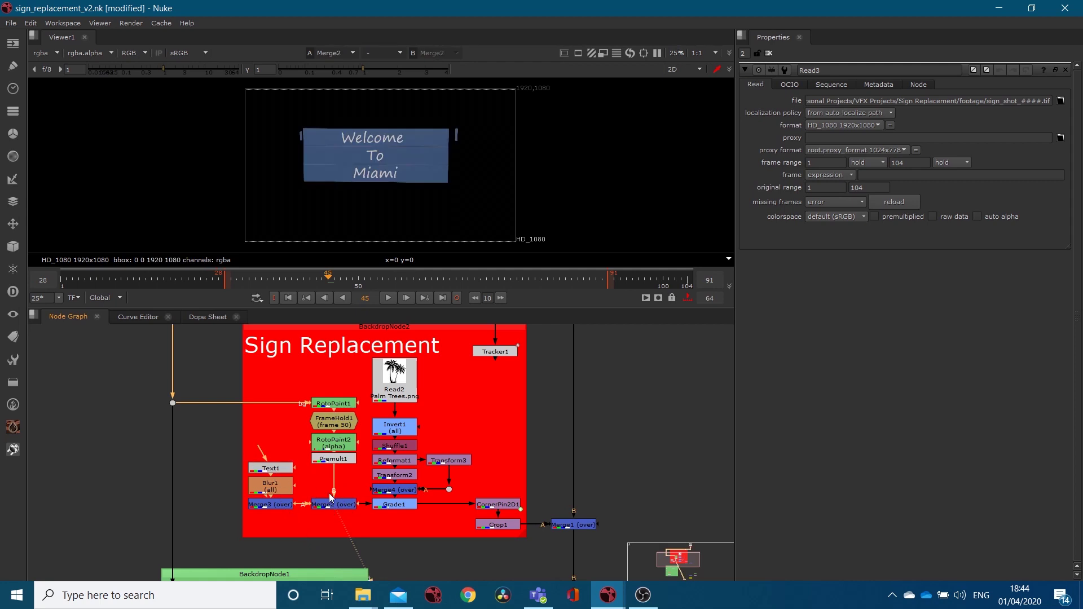
{"action": "scroll", "coordinate": [327, 502], "scroll_direction": "up", "scroll_amount": 4}
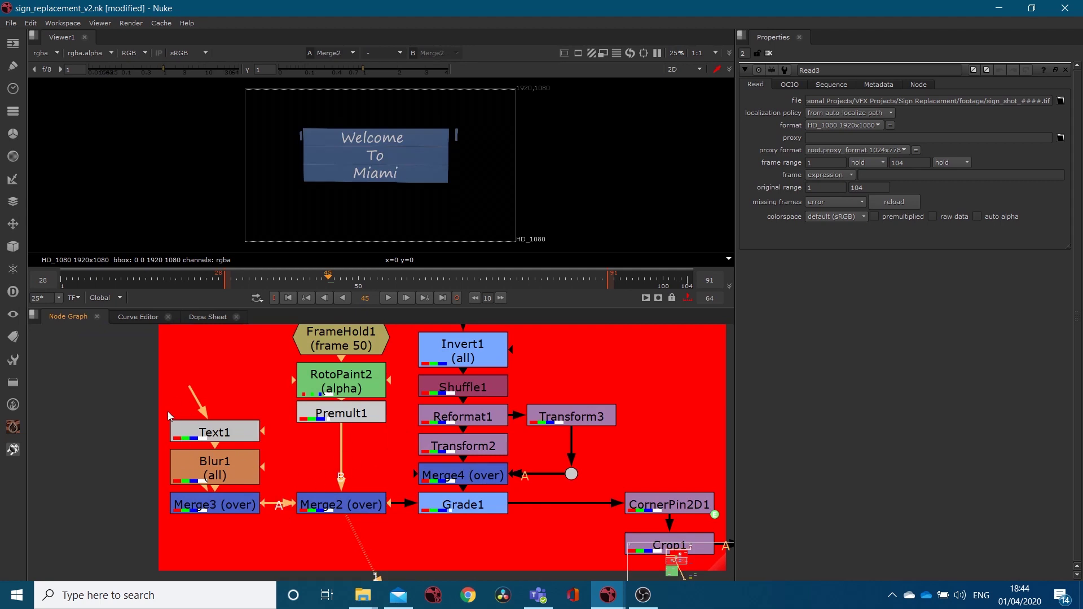
{"action": "left_click_drag", "start_coordinate": [167, 412], "coordinate": [276, 533]}
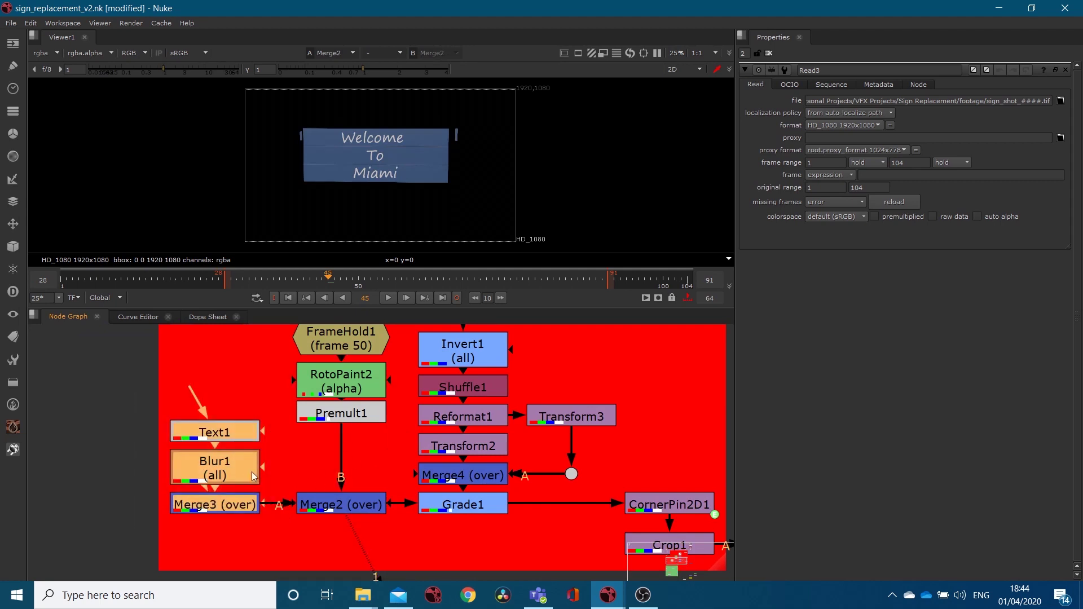
{"action": "left_click", "coordinate": [320, 509]}
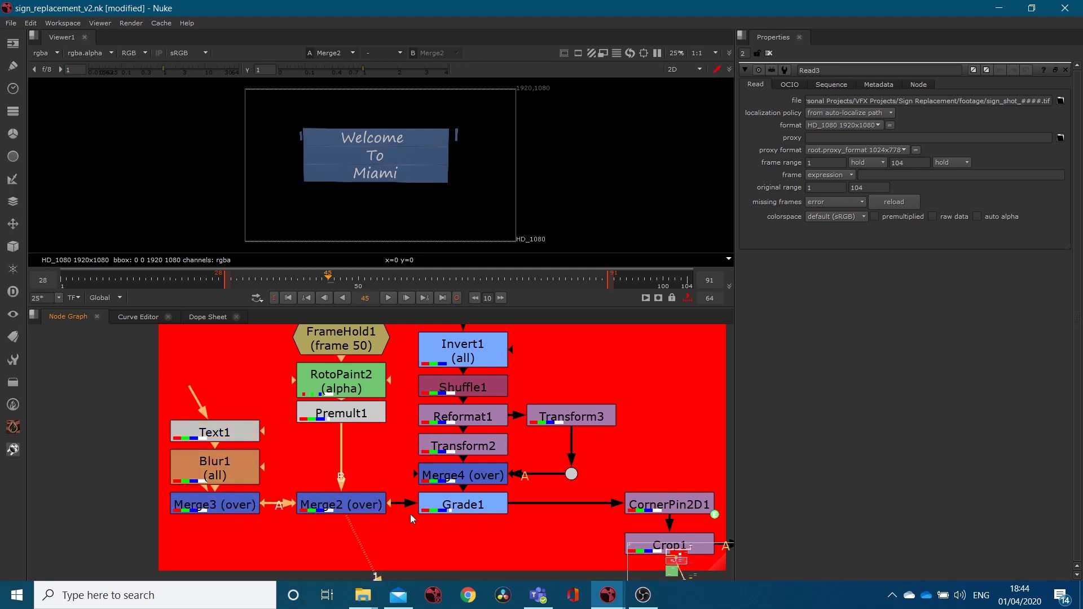
{"action": "scroll", "coordinate": [500, 511], "scroll_direction": "down", "scroll_amount": 3}
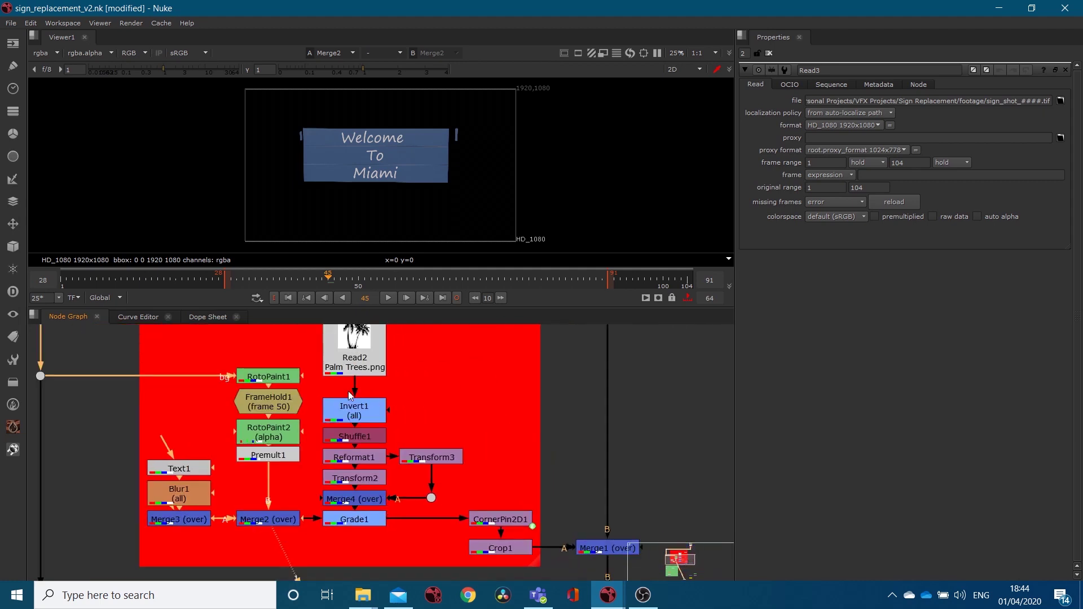
Inspect Grade1 and Read2's palm trees, including Grade1's alpha matte, then return to RGB.
{"action": "left_click", "coordinate": [360, 521]}
{"action": "key", "text": "1"}
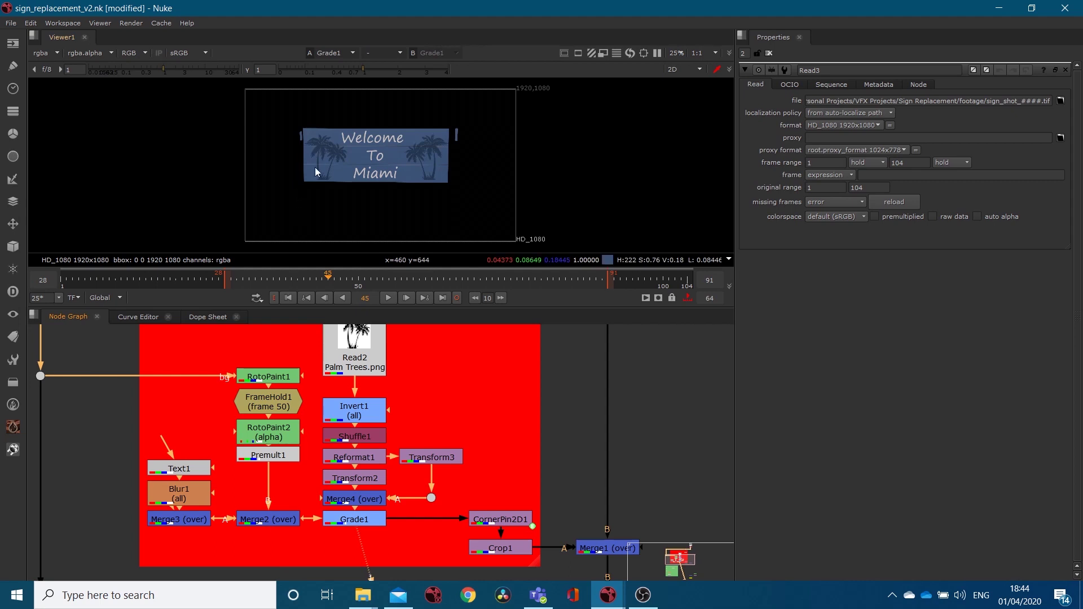
{"action": "left_click", "coordinate": [358, 358]}
{"action": "key", "text": "1"}
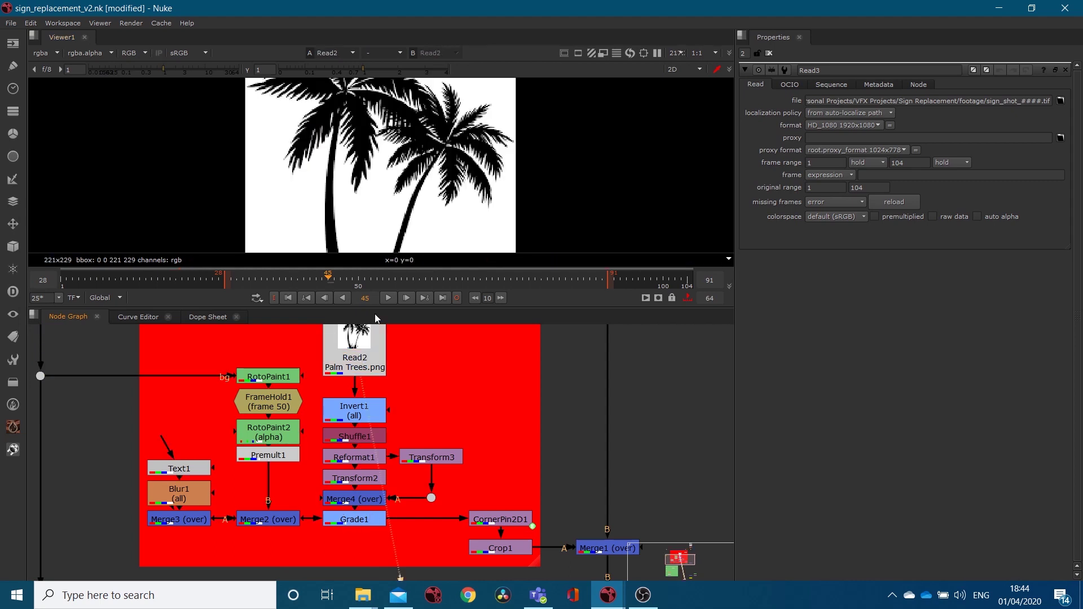
{"action": "key", "text": "a"}
{"action": "left_click", "coordinate": [350, 516]}
{"action": "key", "text": "1"}
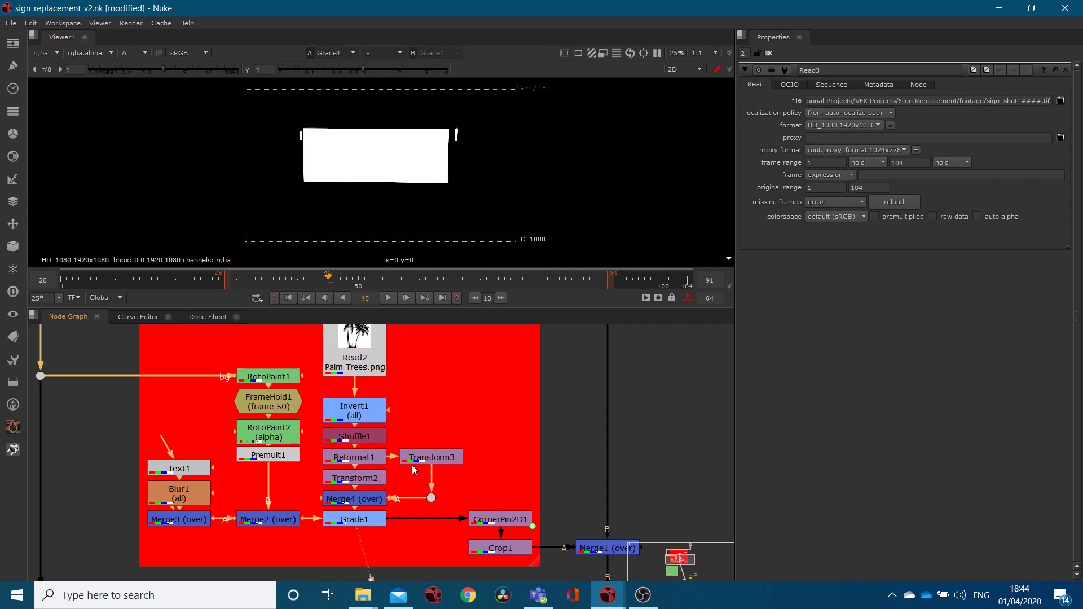
{"action": "key", "text": "a"}
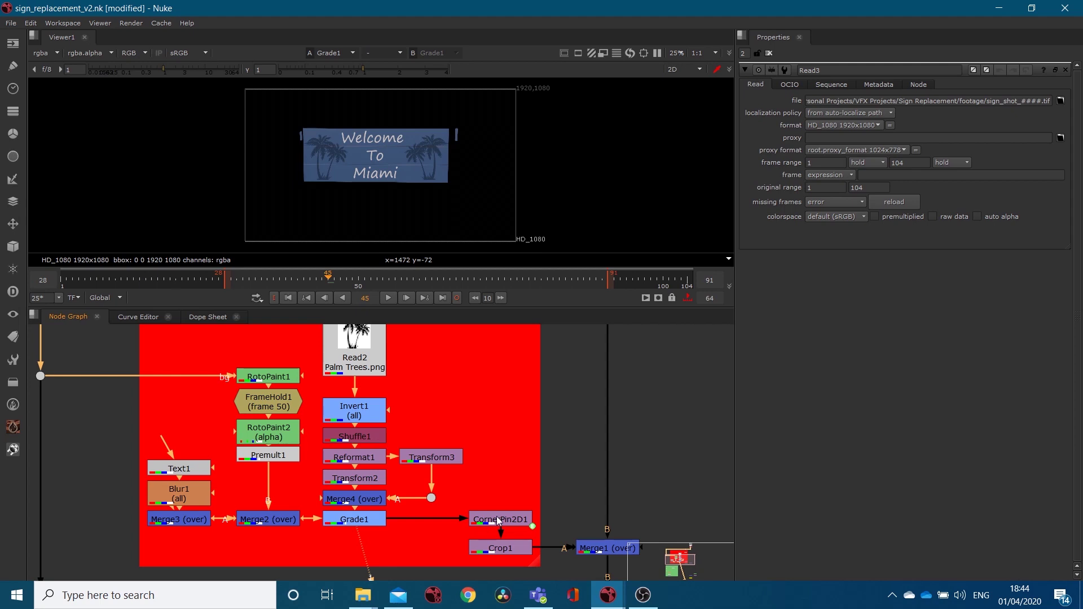
View CornerPin2D1's result and then Crop1's isolated sign on black.
{"action": "key", "text": "1"}
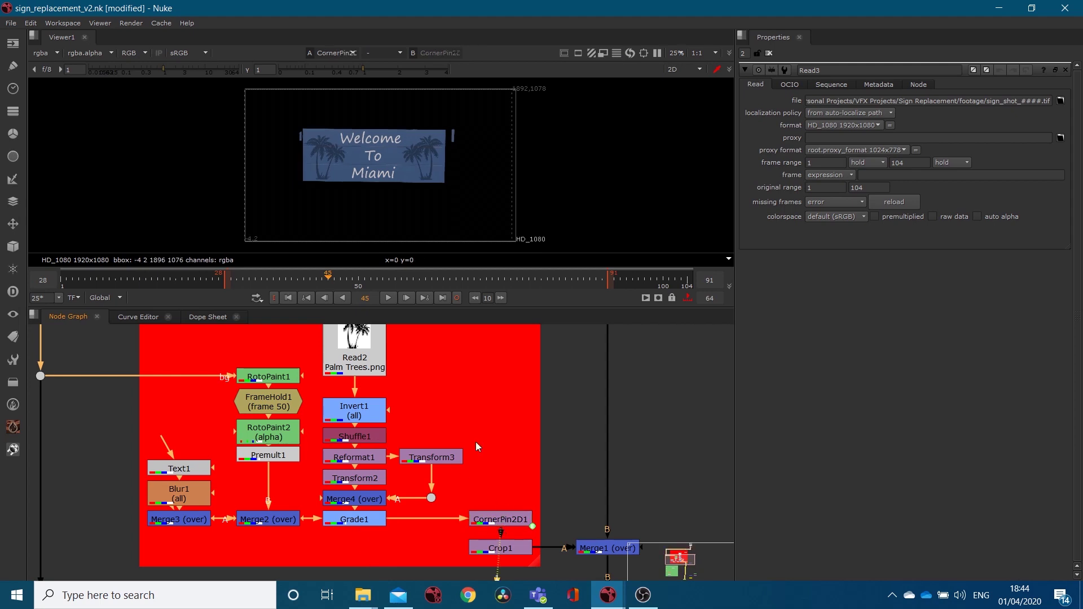
{"action": "key", "text": "1"}
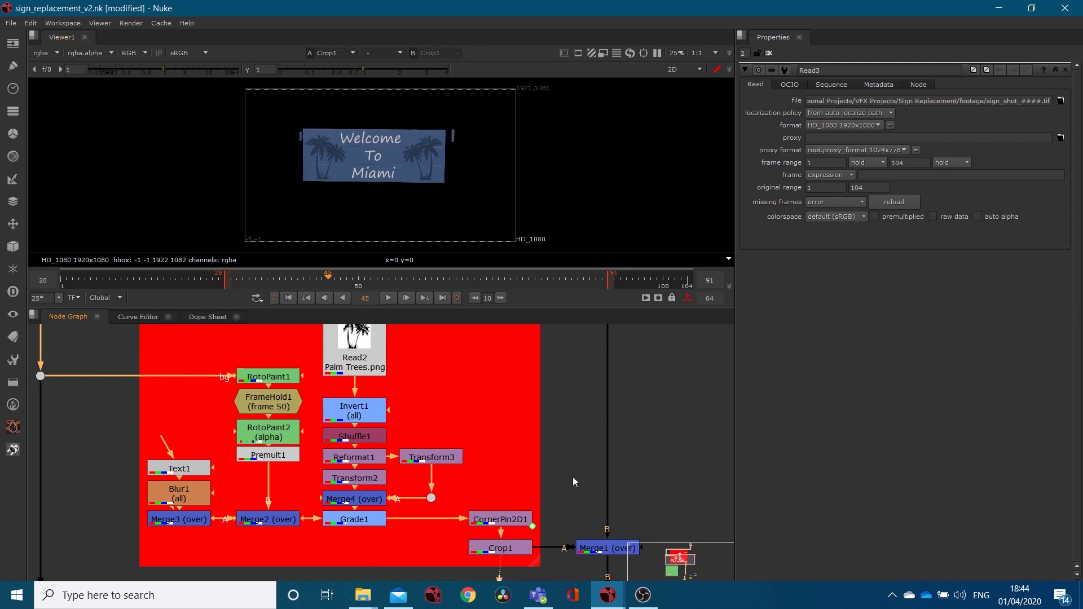
{"action": "middle_click_drag", "start_coordinate": [573, 480], "coordinate": [390, 428]}
{"action": "scroll", "coordinate": [397, 447], "scroll_direction": "down", "scroll_amount": 4}
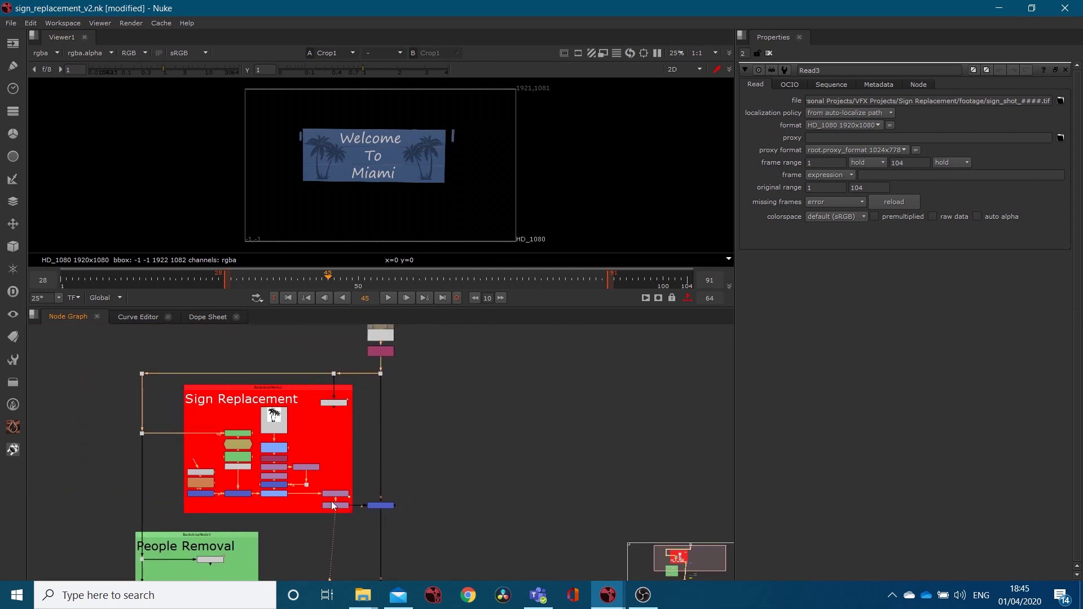
Compare the Merge1 composite with Crop1's cropped sign, ending on Merge1.
{"action": "scroll", "coordinate": [333, 506], "scroll_direction": "up", "scroll_amount": 4}
{"action": "scroll", "coordinate": [165, 403], "scroll_direction": "down", "scroll_amount": 2}
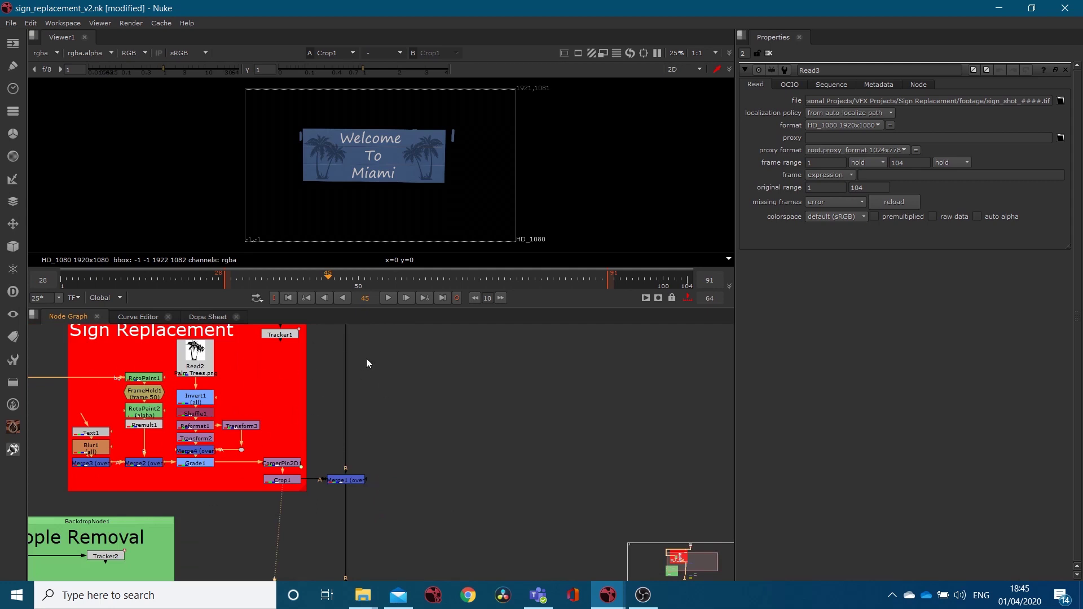
{"action": "left_click", "coordinate": [335, 481]}
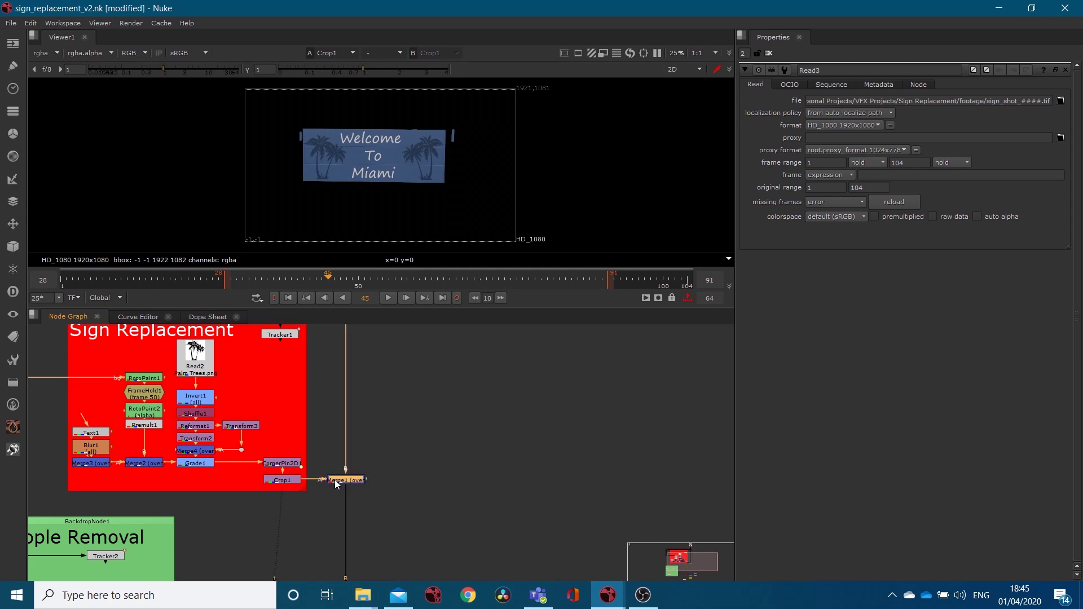
{"action": "key", "text": "1"}
{"action": "left_click", "coordinate": [325, 483]}
{"action": "left_click", "coordinate": [285, 481]}
{"action": "key", "text": "1"}
{"action": "left_click", "coordinate": [262, 496]}
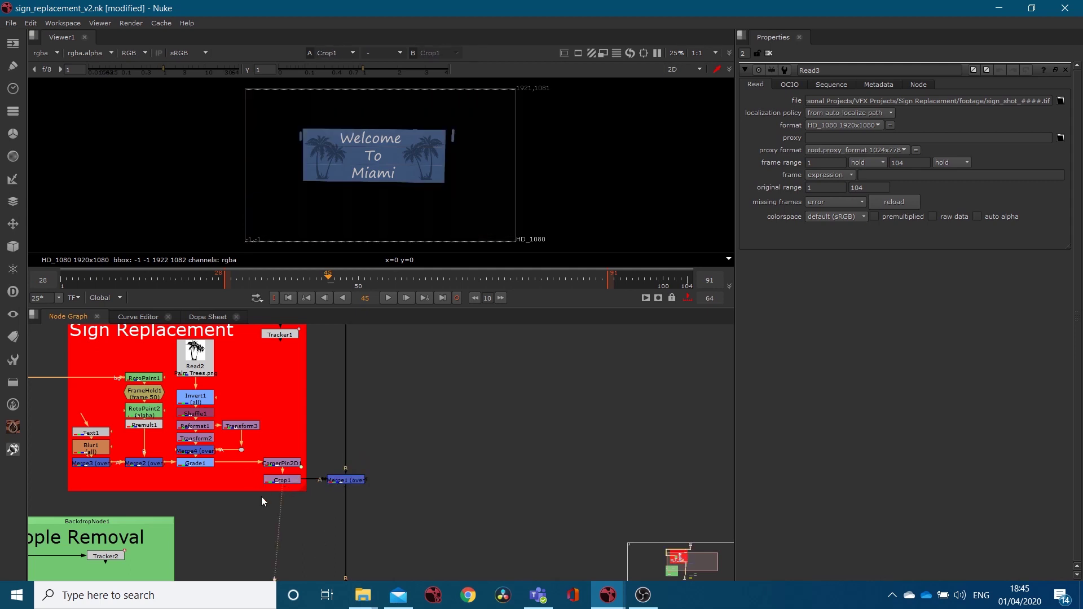
{"action": "left_click", "coordinate": [348, 483]}
{"action": "key", "text": "1"}
View Dot7's original sign plate, then return to the Merge1 Welcome To Miami composite.
{"action": "middle_click_drag", "start_coordinate": [352, 416], "coordinate": [353, 474]}
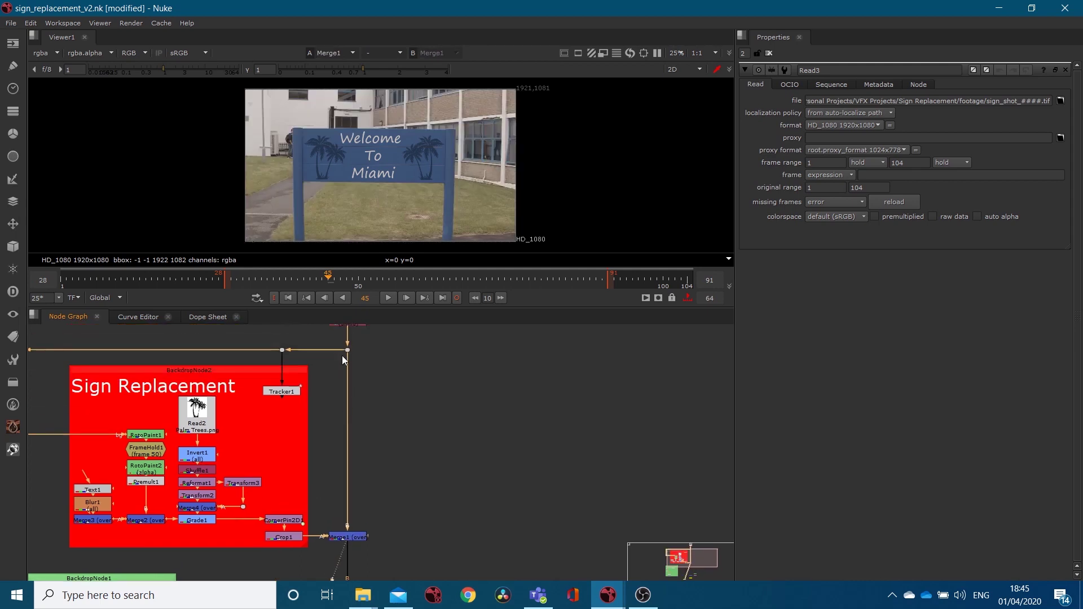
{"action": "left_click", "coordinate": [347, 350]}
{"action": "key", "text": "1"}
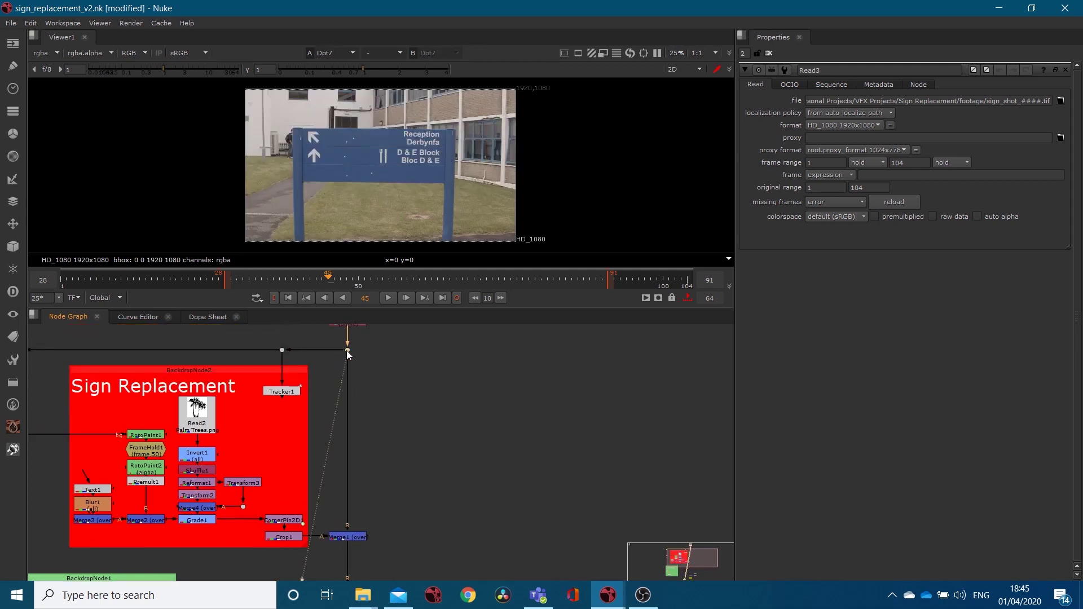
{"action": "left_click", "coordinate": [348, 539]}
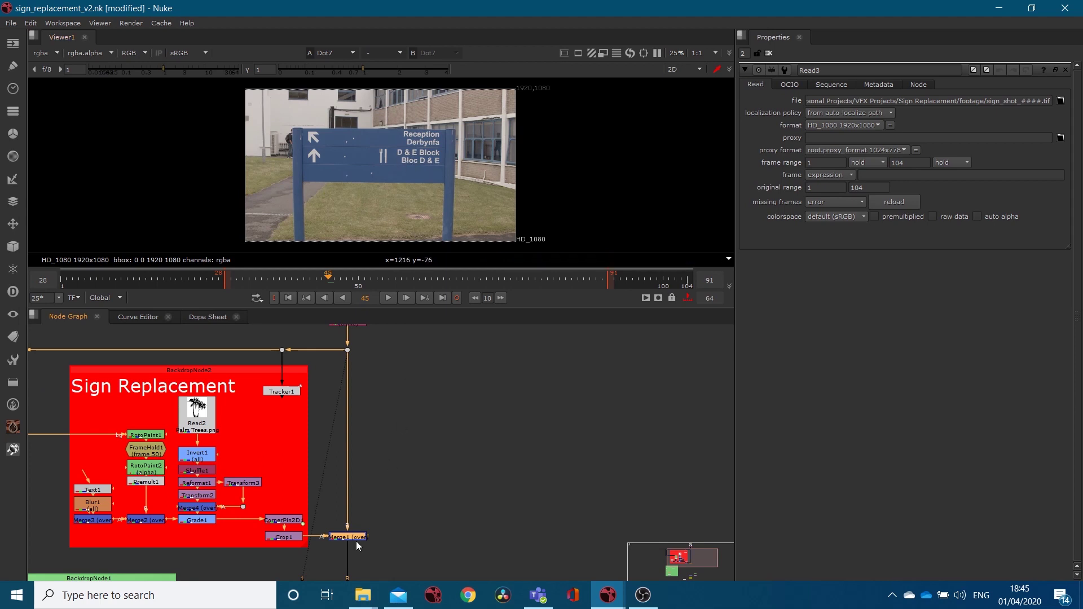
{"action": "key", "text": "1"}
{"action": "scroll", "coordinate": [401, 372], "scroll_direction": "down", "scroll_amount": 5}
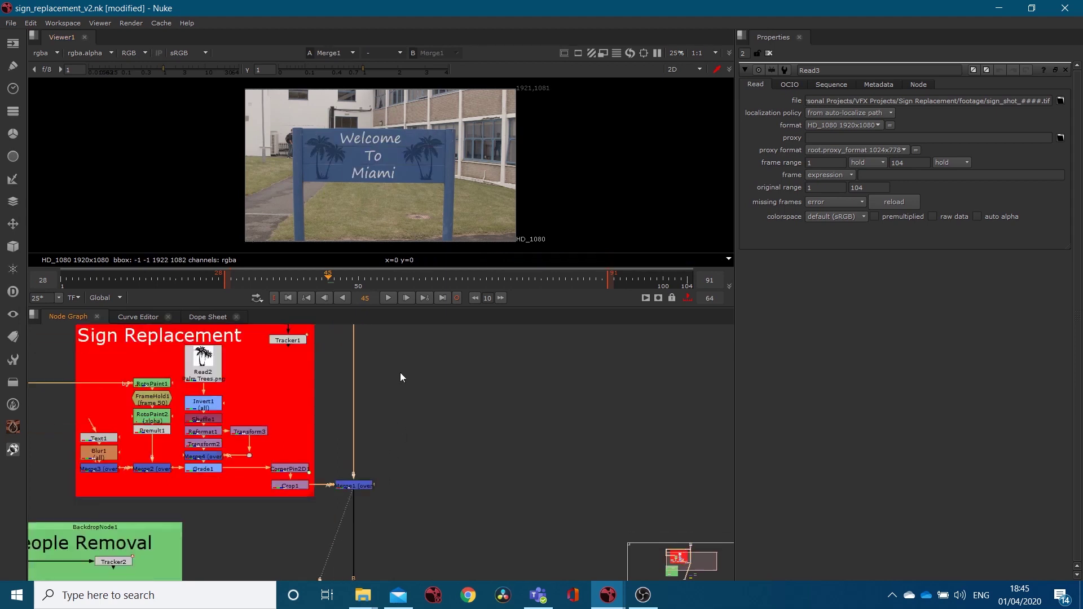
View RotoPaint4's patch output and the original sign plate at Dot5.
{"action": "left_click", "coordinate": [207, 450]}
{"action": "key", "text": "1"}
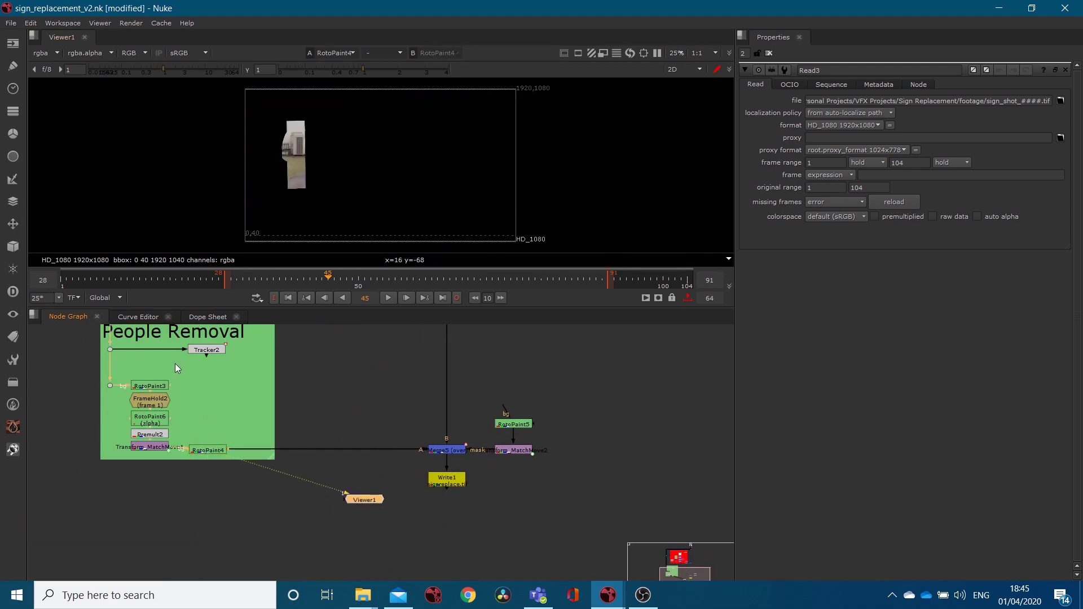
{"action": "left_click", "coordinate": [111, 350]}
{"action": "key", "text": "1"}
{"action": "scroll", "coordinate": [334, 337], "scroll_direction": "down", "scroll_amount": 4}
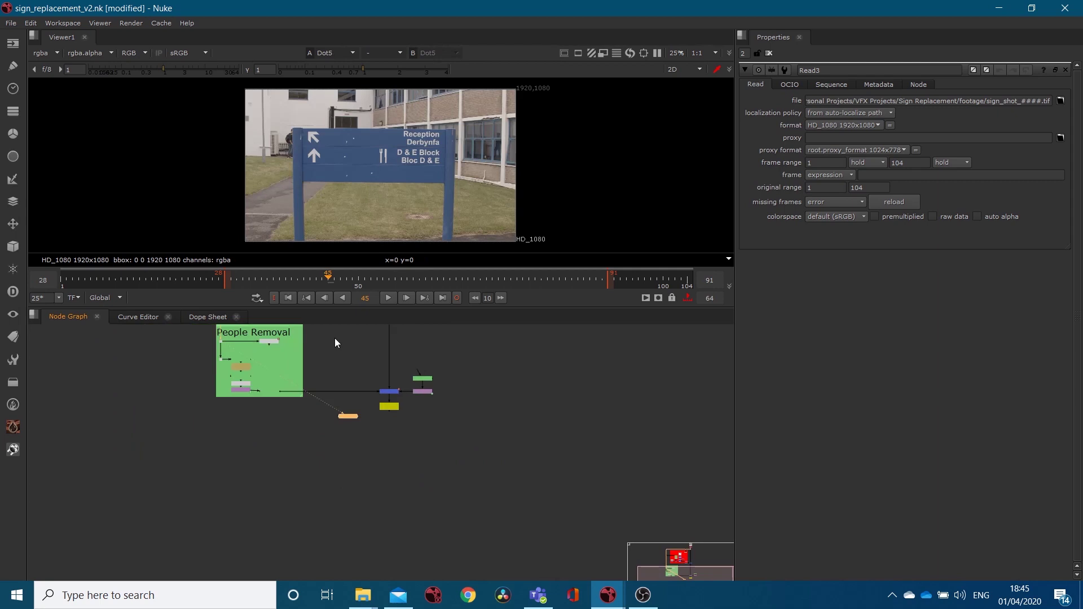
{"action": "middle_click_drag", "start_coordinate": [334, 337], "coordinate": [351, 414]}
{"action": "middle_click_drag", "start_coordinate": [383, 327], "coordinate": [368, 403]}
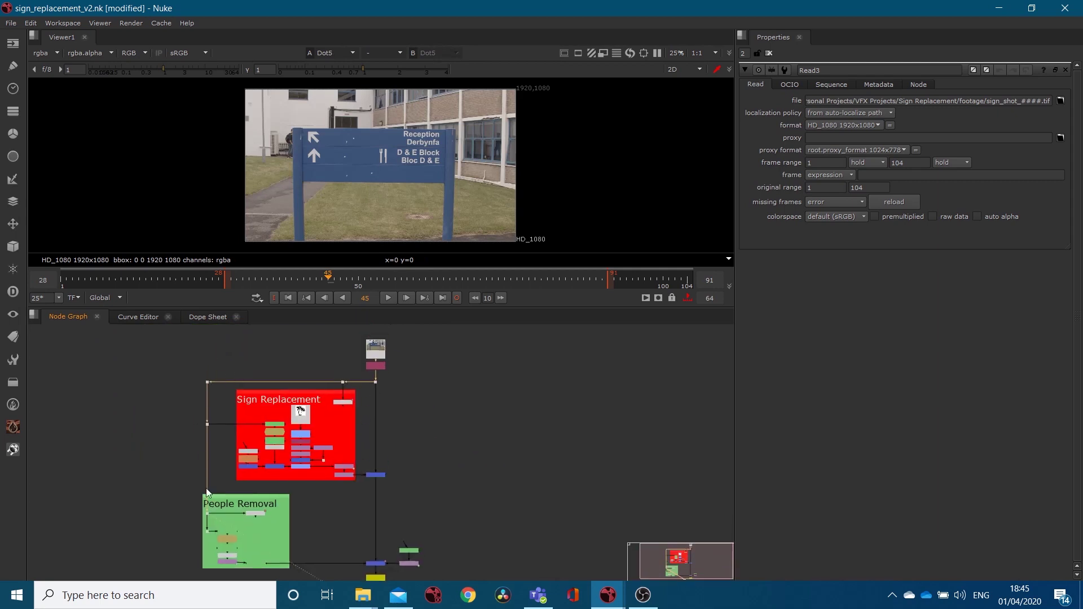
{"action": "middle_click_drag", "start_coordinate": [215, 561], "coordinate": [219, 487]}
{"action": "scroll", "coordinate": [220, 470], "scroll_direction": "up", "scroll_amount": 5}
Step through RotoPaint3, FrameHold2, RotoPaint6, Premult2 and Transform_MatchMove1 in the viewer.
{"action": "left_click", "coordinate": [233, 450]}
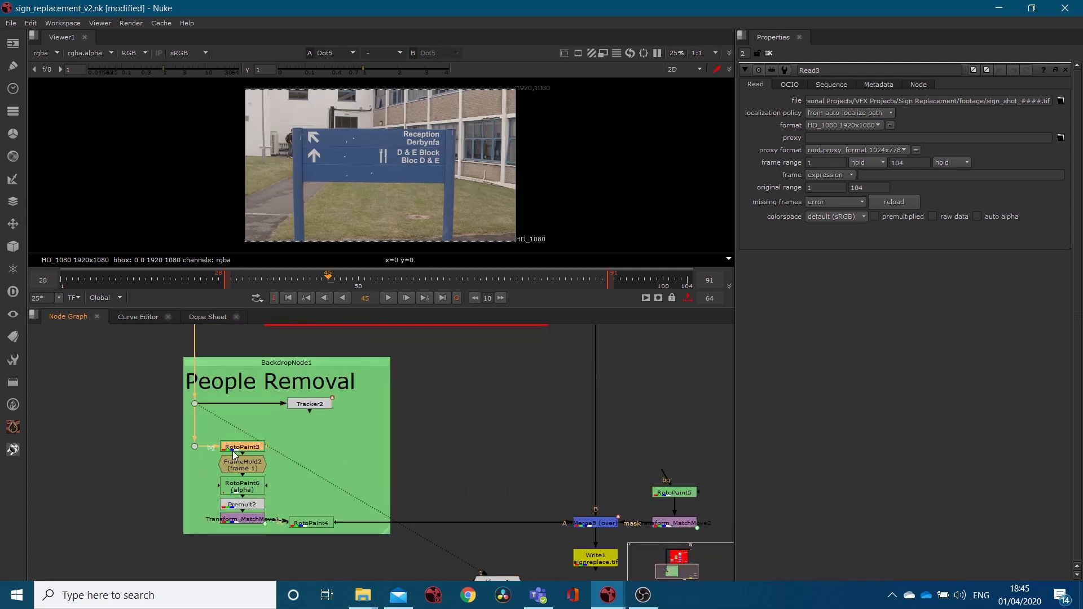
{"action": "key", "text": "1"}
{"action": "left_click", "coordinate": [241, 464]}
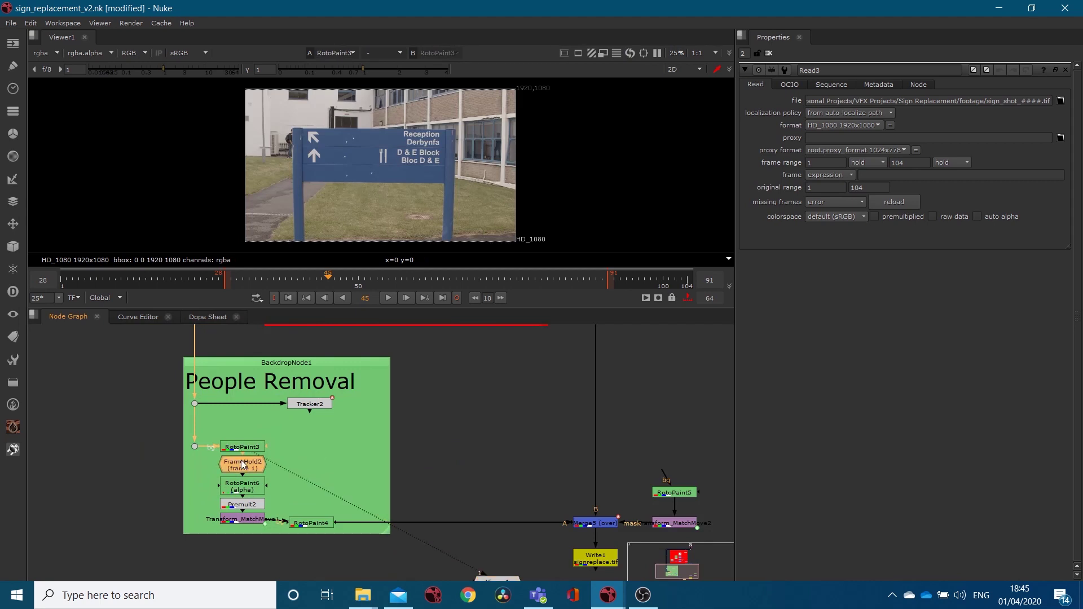
{"action": "key", "text": "1"}
{"action": "left_click", "coordinate": [239, 492]}
{"action": "key", "text": "1"}
{"action": "left_click", "coordinate": [246, 505]}
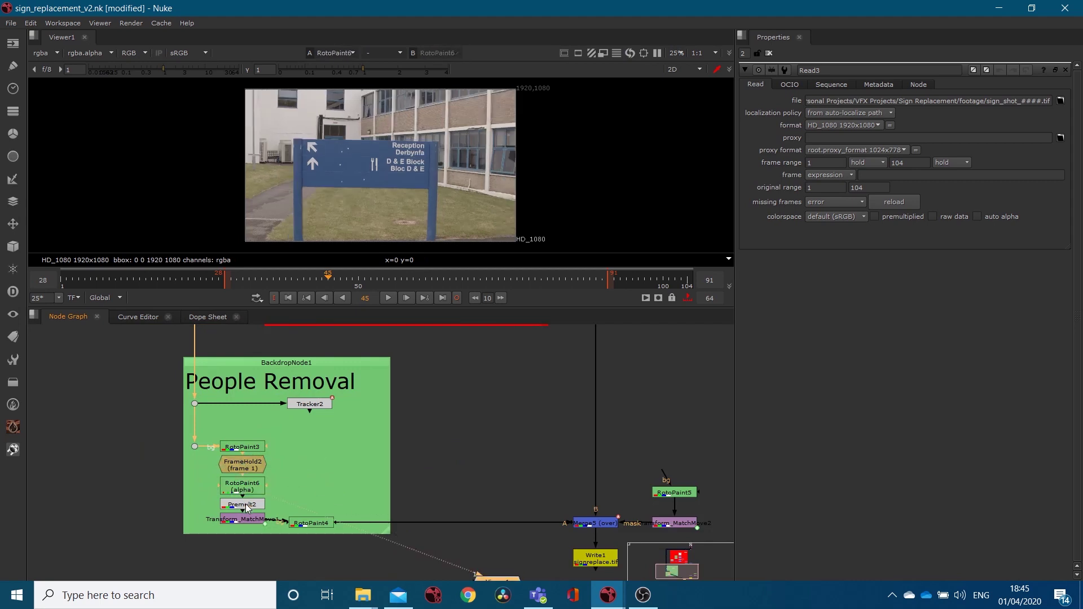
{"action": "key", "text": "1"}
{"action": "left_click", "coordinate": [247, 520]}
{"action": "key", "text": "1"}
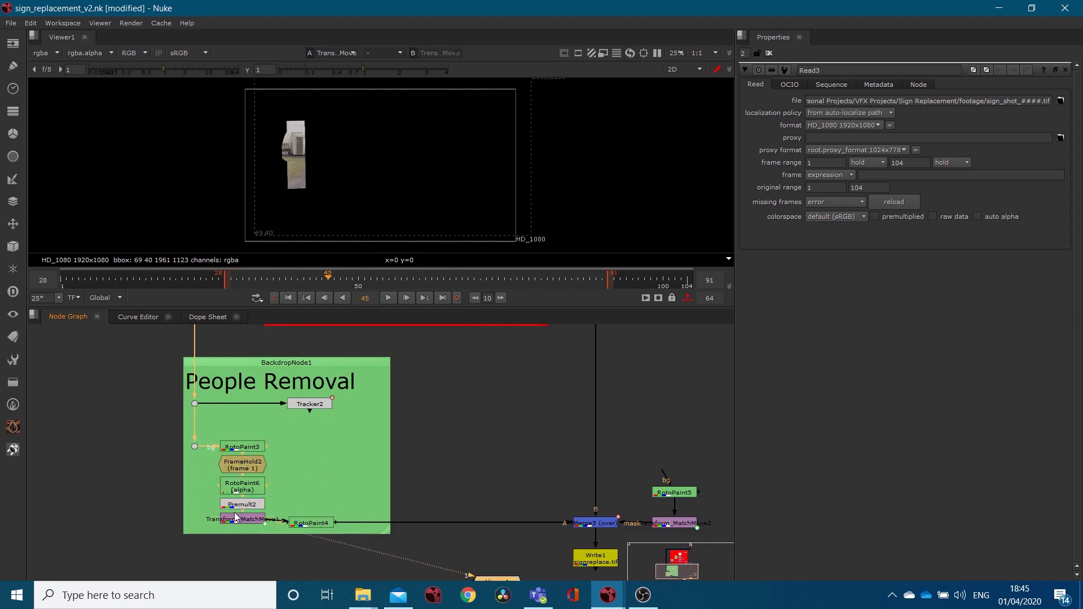
Align RotoPaint4 and Merge5 on one pipe and view RotoPaint4's output.
{"action": "left_click_drag", "start_coordinate": [316, 516], "coordinate": [318, 513]}
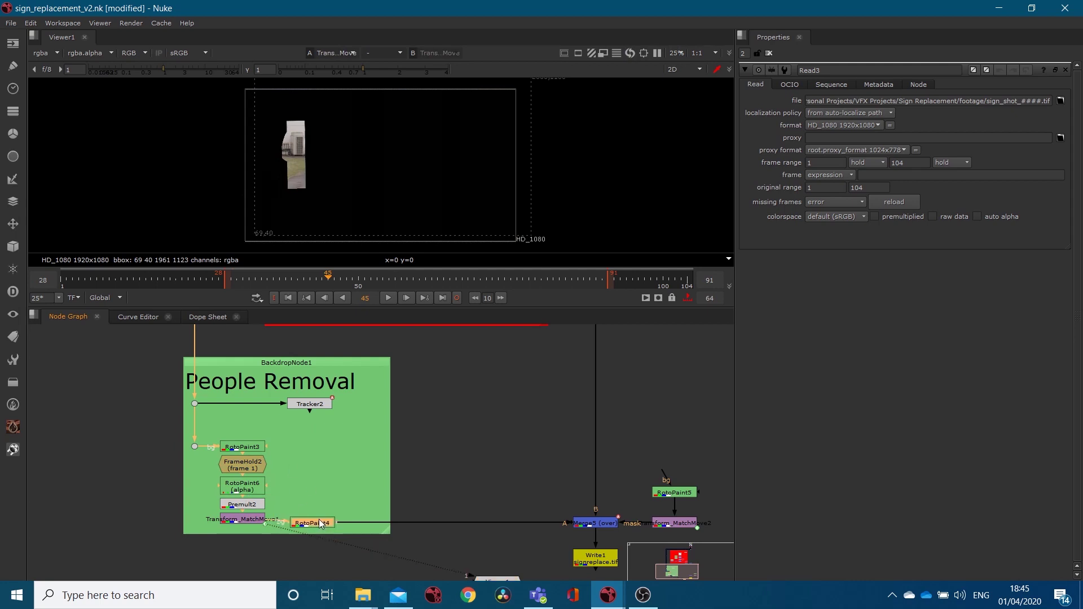
{"action": "left_click", "coordinate": [603, 525]}
{"action": "left_click_drag", "start_coordinate": [603, 524], "coordinate": [603, 521]}
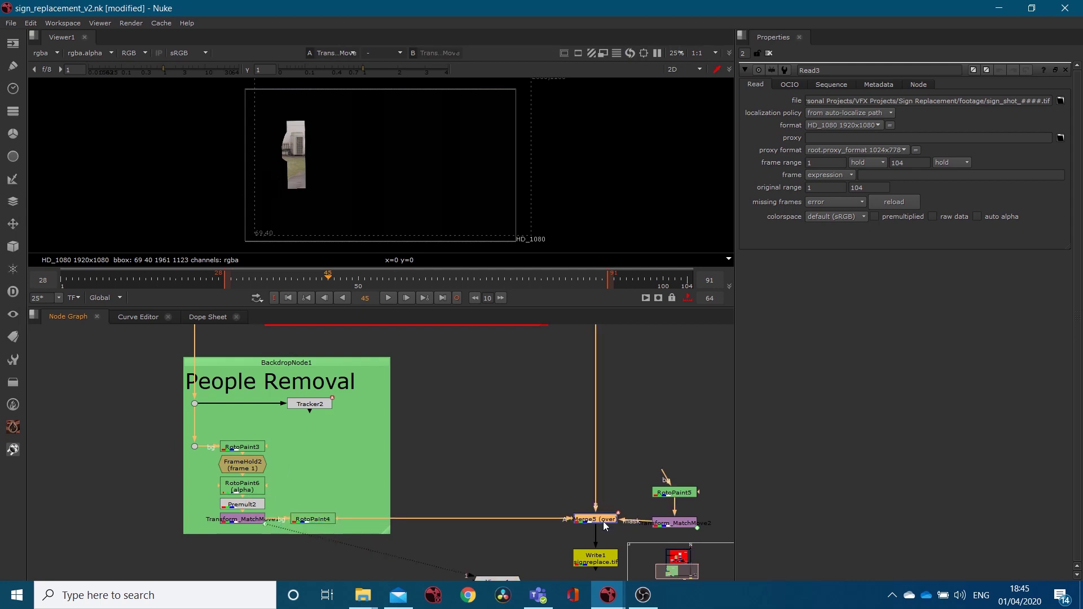
{"action": "left_click", "coordinate": [312, 519]}
{"action": "key", "text": "1"}
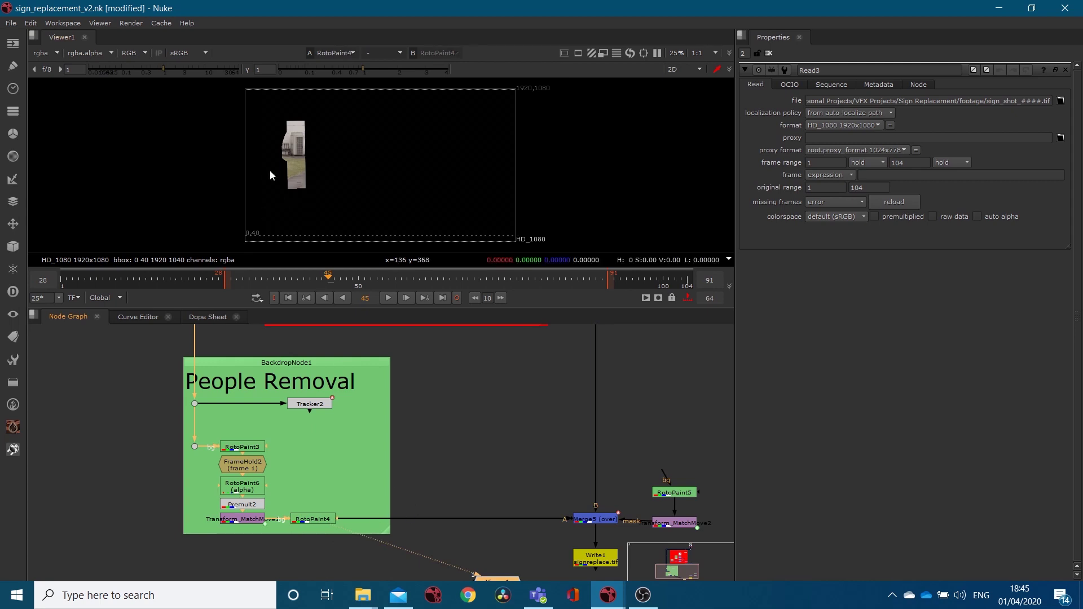
{"action": "middle_click_drag", "start_coordinate": [546, 412], "coordinate": [400, 407]}
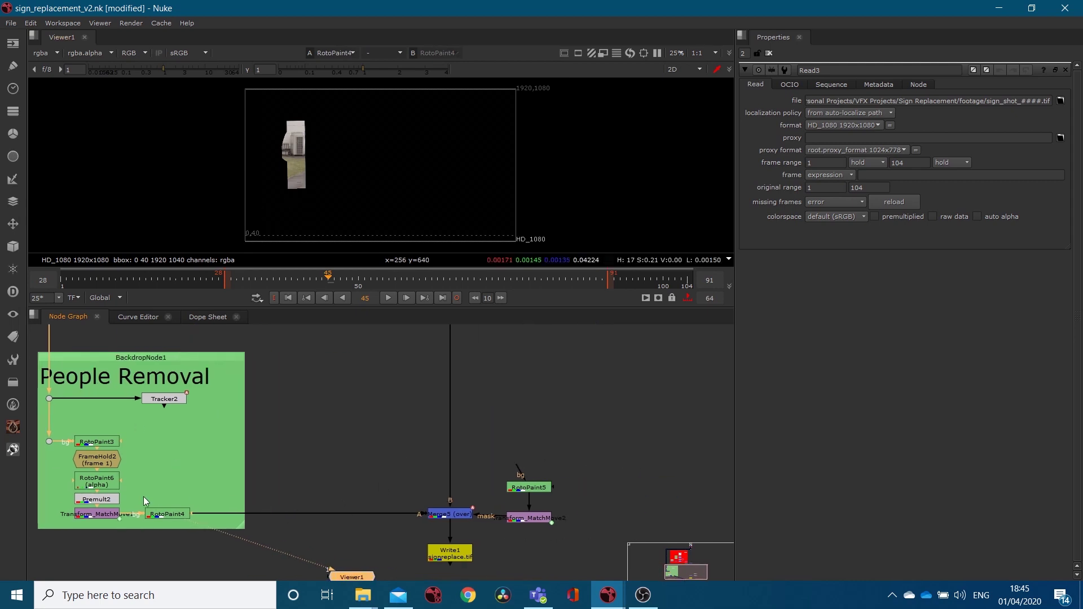
At frame 37, compare the final Merge5 composite with Merge1, ending on Merge5.
{"action": "left_click", "coordinate": [254, 277]}
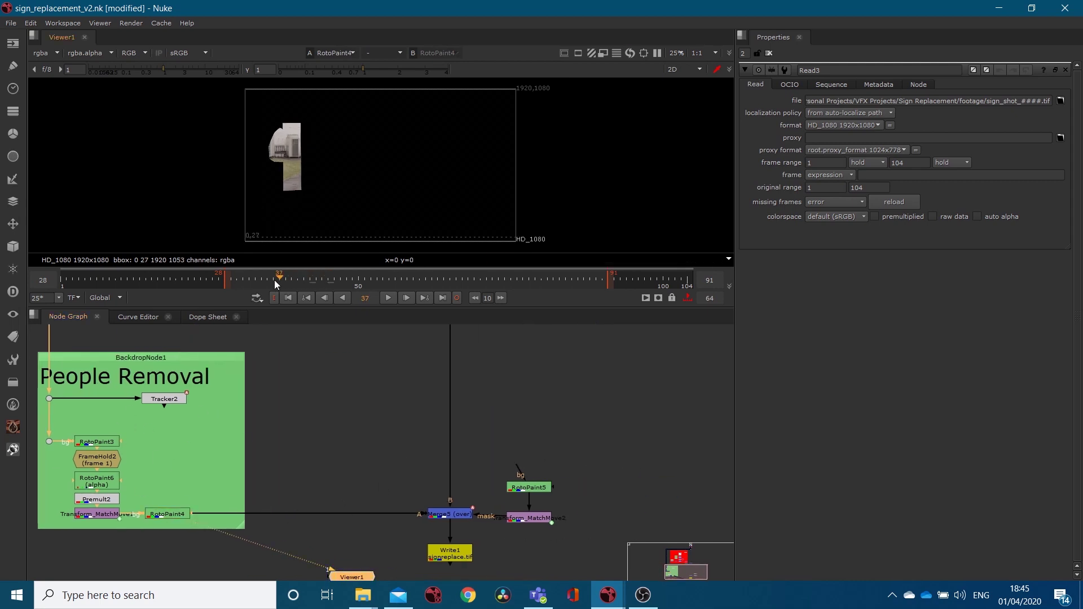
{"action": "mouse_move", "coordinate": [291, 287]}
{"action": "left_mouse_down"}
{"action": "mouse_move", "coordinate": [391, 286]}
{"action": "mouse_move", "coordinate": [279, 285]}
{"action": "left_mouse_up"}
{"action": "left_click", "coordinate": [455, 514]}
{"action": "key", "text": "1"}
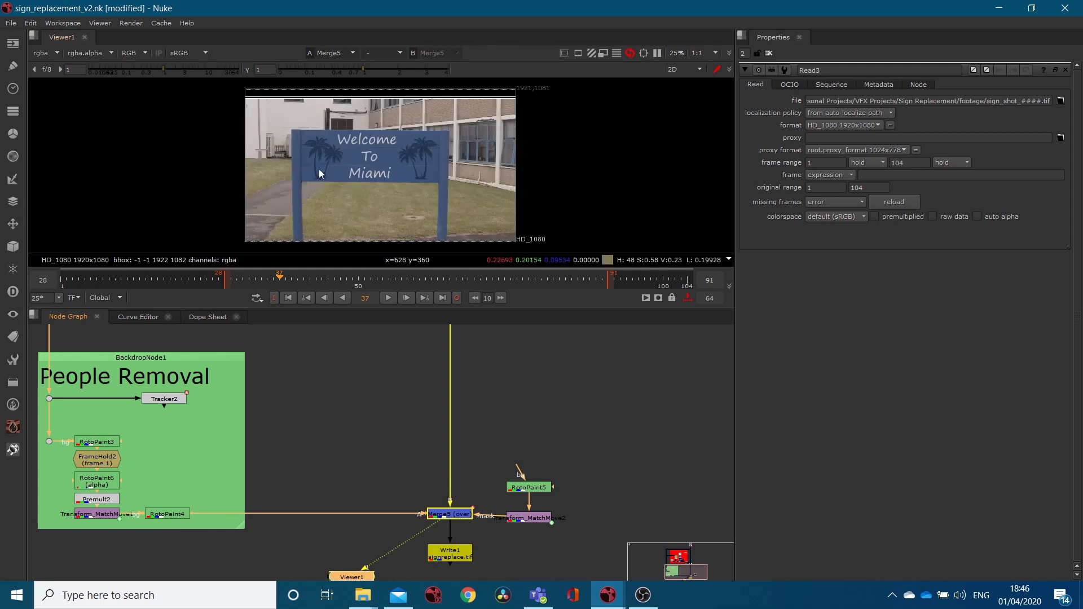
{"action": "middle_click_drag", "start_coordinate": [418, 364], "coordinate": [455, 343]}
{"action": "left_click", "coordinate": [444, 389]}
{"action": "key", "text": "1"}
{"action": "left_click", "coordinate": [447, 492]}
{"action": "key", "text": "1"}
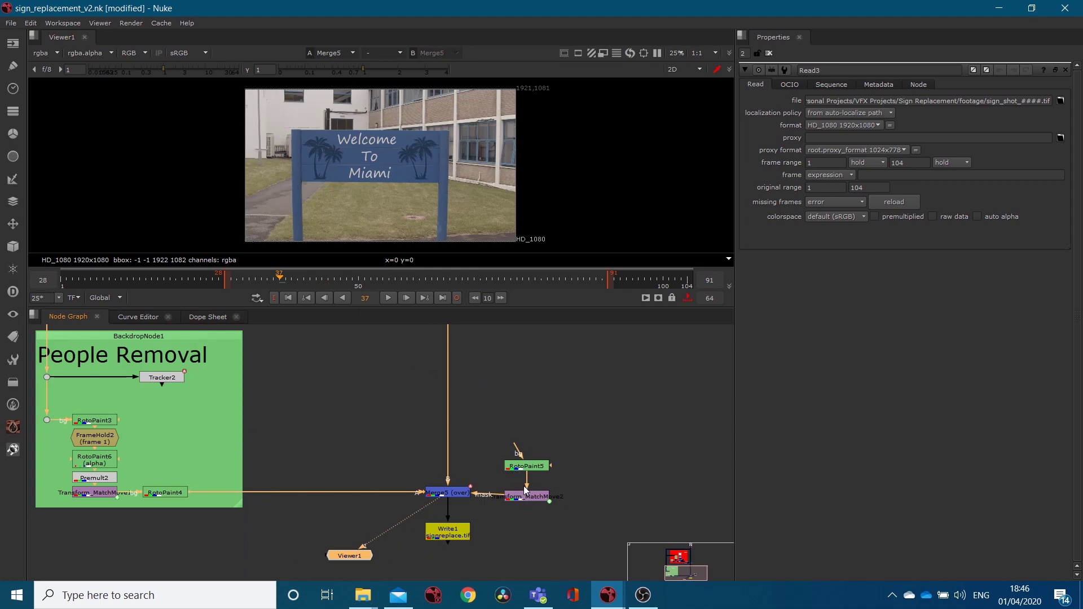
{"action": "middle_click_drag", "start_coordinate": [391, 450], "coordinate": [406, 528]}
{"action": "scroll", "coordinate": [384, 448], "scroll_direction": "down", "scroll_amount": 4}
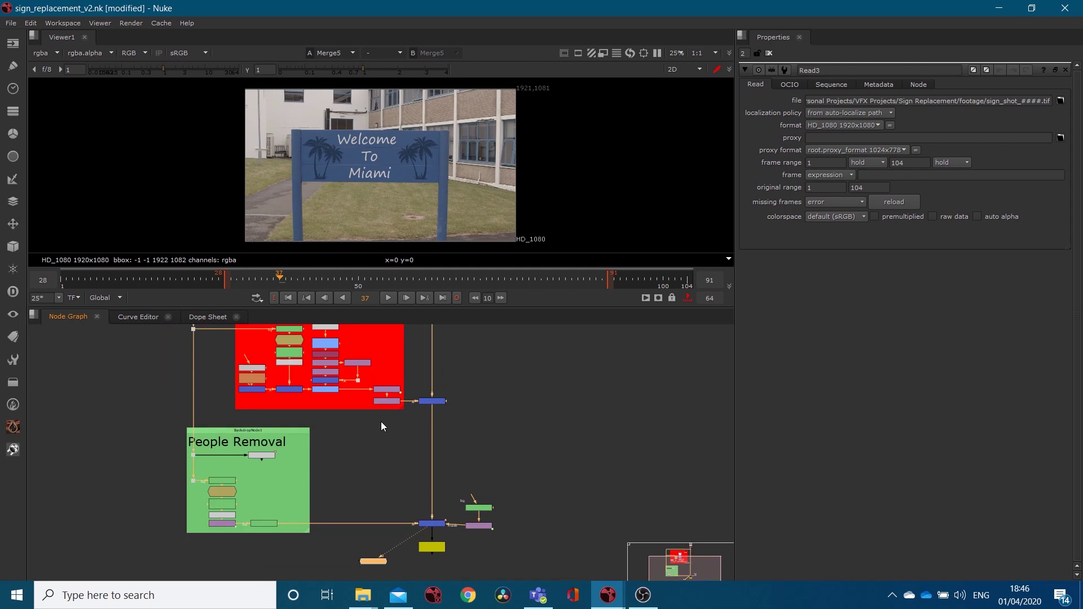
{"action": "scroll", "coordinate": [381, 422], "scroll_direction": "down", "scroll_amount": 4}
{"action": "scroll", "coordinate": [385, 404], "scroll_direction": "up", "scroll_amount": 2}
{"action": "middle_click_drag", "start_coordinate": [363, 370], "coordinate": [399, 440]}
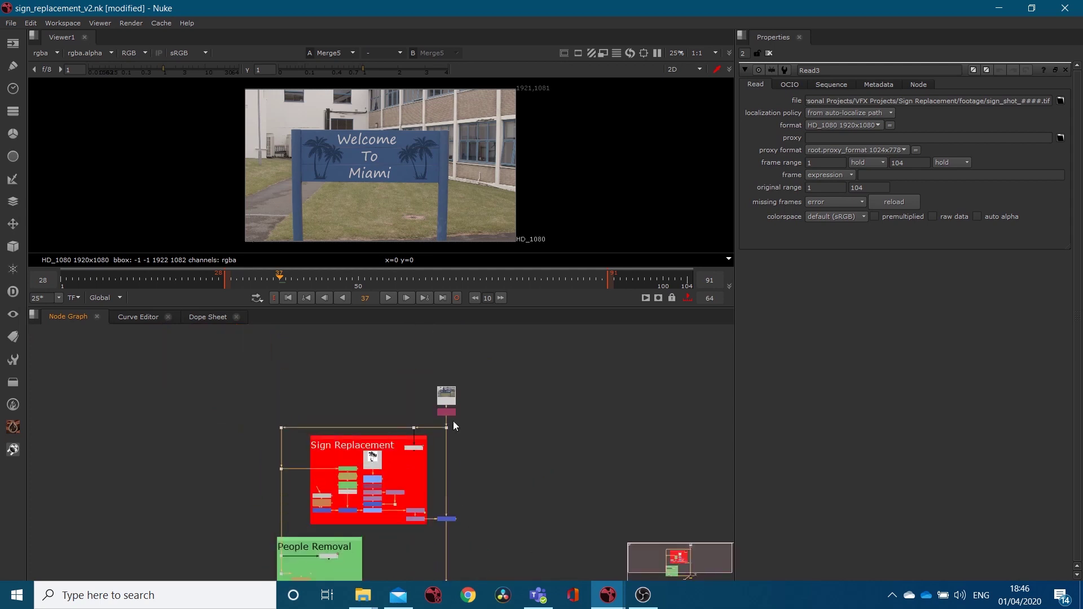
{"action": "scroll", "coordinate": [445, 417], "scroll_direction": "up", "scroll_amount": 4}
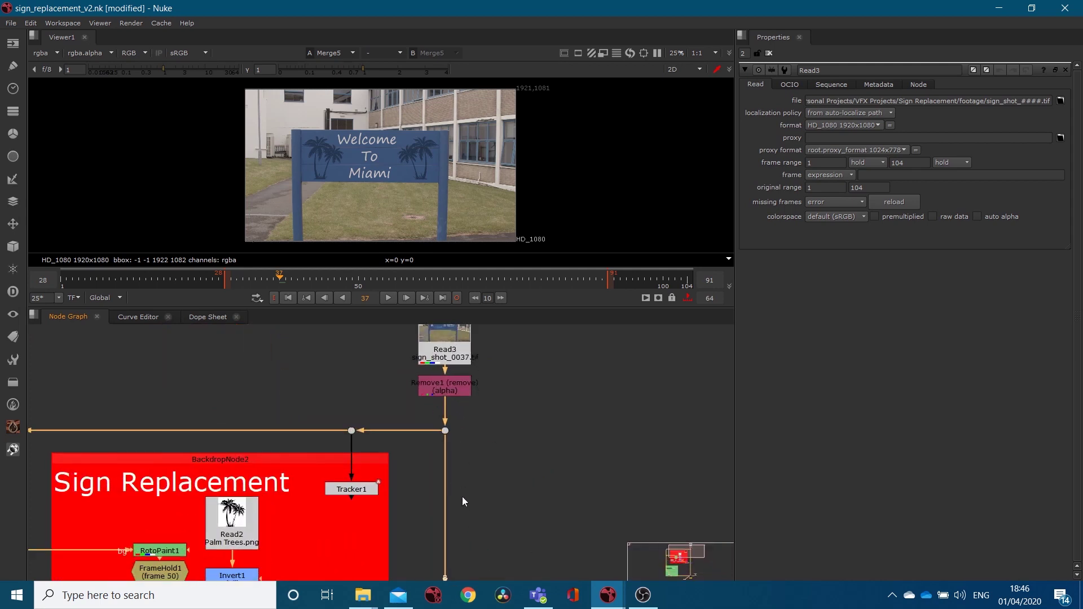
{"action": "middle_click_drag", "start_coordinate": [493, 554], "coordinate": [479, 433]}
{"action": "scroll", "coordinate": [475, 442], "scroll_direction": "down", "scroll_amount": 3}
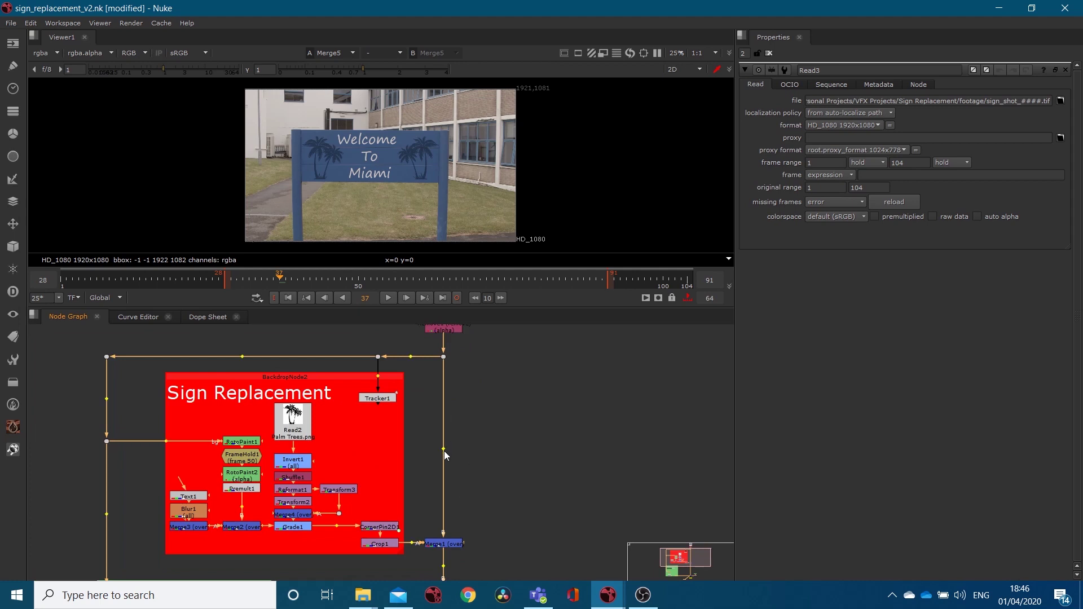
{"action": "left_click_drag", "start_coordinate": [444, 449], "coordinate": [540, 352], "text": "ctrl"}
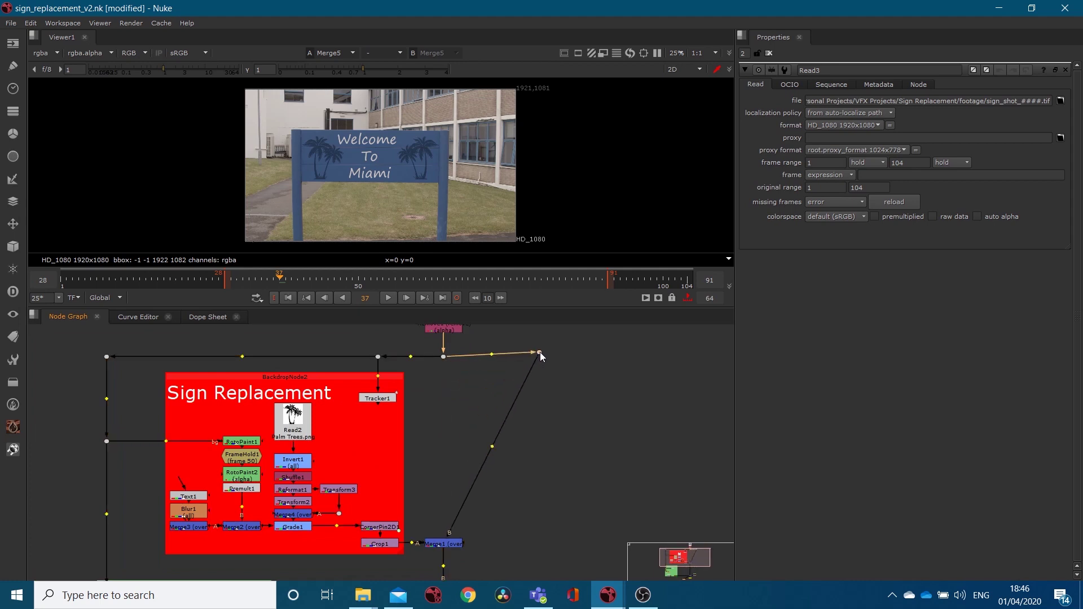
{"action": "left_click_drag", "start_coordinate": [493, 447], "coordinate": [539, 464], "text": "ctrl"}
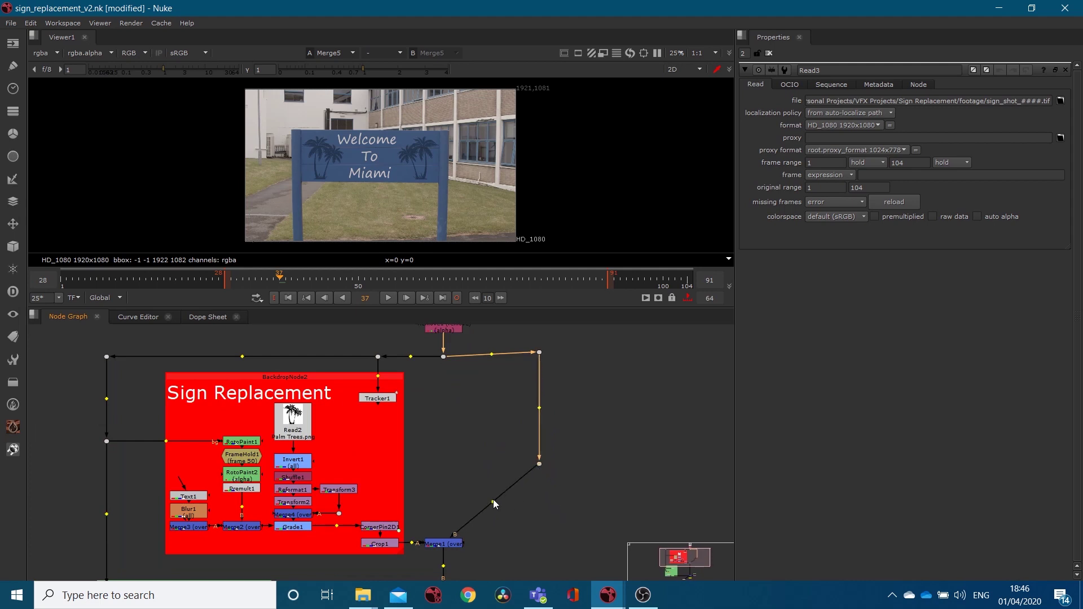
{"action": "left_click_drag", "start_coordinate": [493, 500], "coordinate": [445, 471], "text": "ctrl"}
{"action": "left_click", "coordinate": [451, 475]}
{"action": "left_click", "coordinate": [444, 465]}
{"action": "left_click_drag", "start_coordinate": [599, 493], "coordinate": [508, 343]}
{"action": "key", "text": "Delete"}
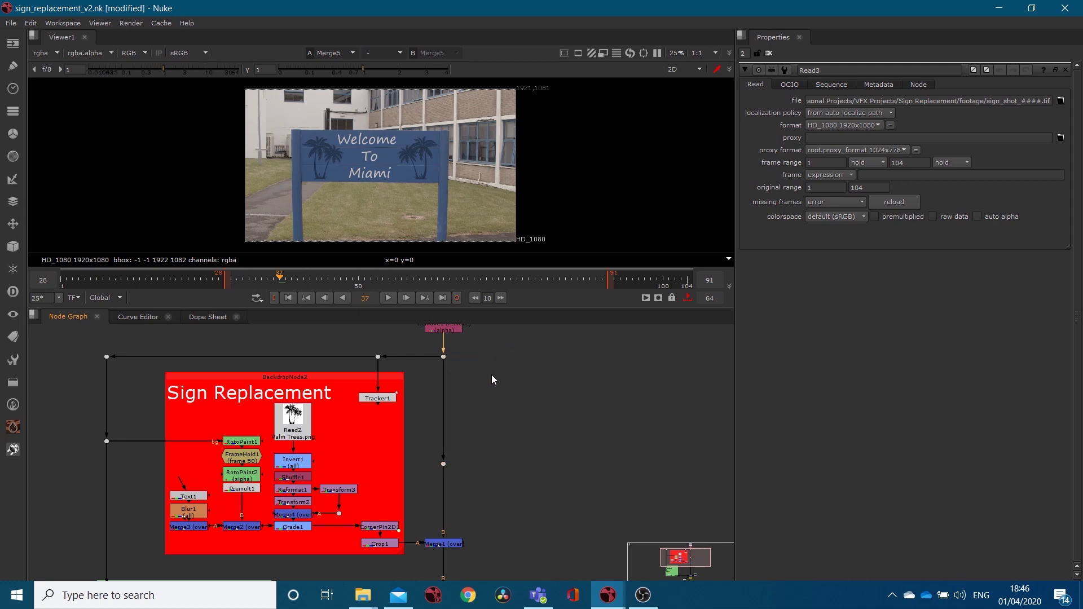
{"action": "left_click_drag", "start_coordinate": [450, 464], "coordinate": [436, 454]}
{"action": "key", "text": "Delete"}
Marquee-select all nodes in the Sign Replacement backdrop and zoom the Node Graph out.
{"action": "left_click_drag", "start_coordinate": [176, 384], "coordinate": [406, 562]}
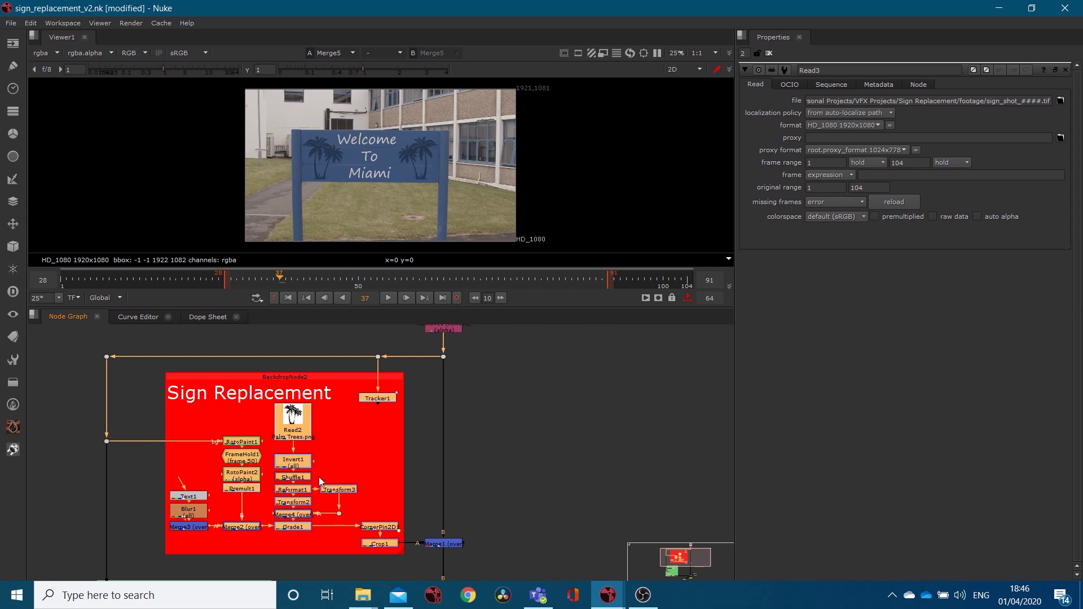
{"action": "scroll", "coordinate": [379, 464], "scroll_direction": "down", "scroll_amount": 5}
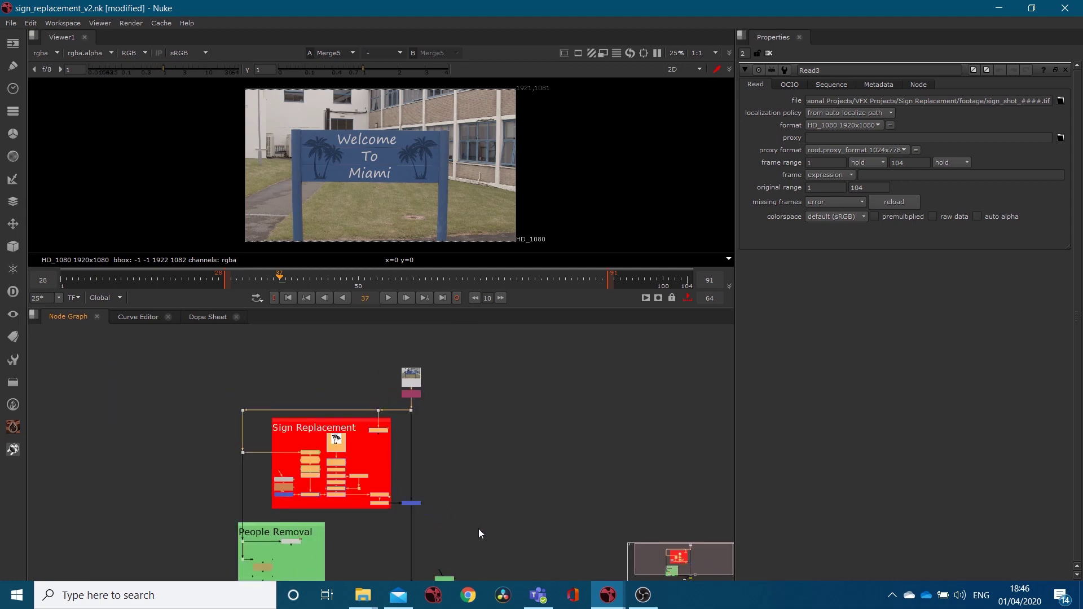